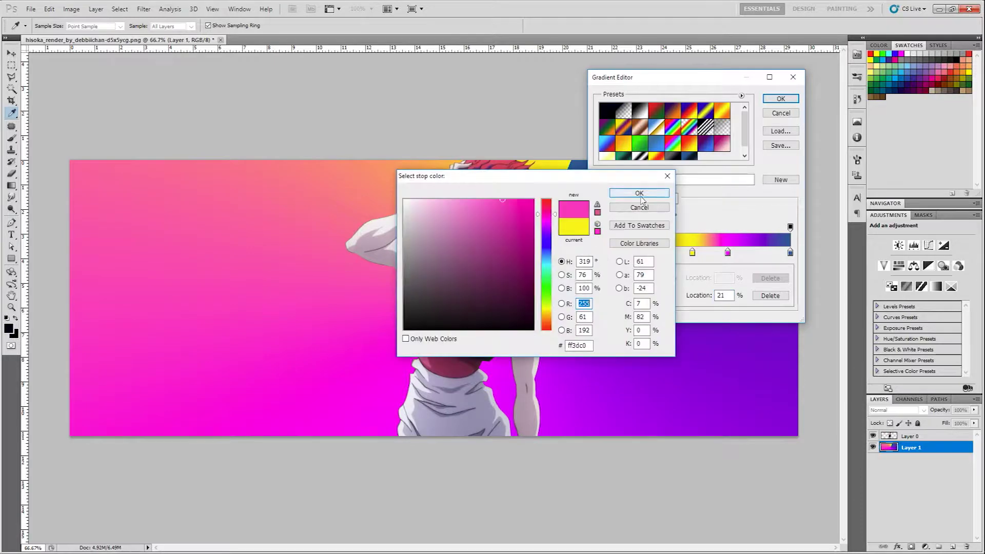
- Recolour the gradient's first stop blue, accept the gradient and redraw it as an angle gradient on Layer 1
{"action": "double_click", "coordinate": [603, 253]}
{"action": "left_click_drag", "start_coordinate": [575, 177], "coordinate": [573, 194]}
{"action": "left_click", "coordinate": [576, 173]}
{"action": "left_click", "coordinate": [631, 211]}
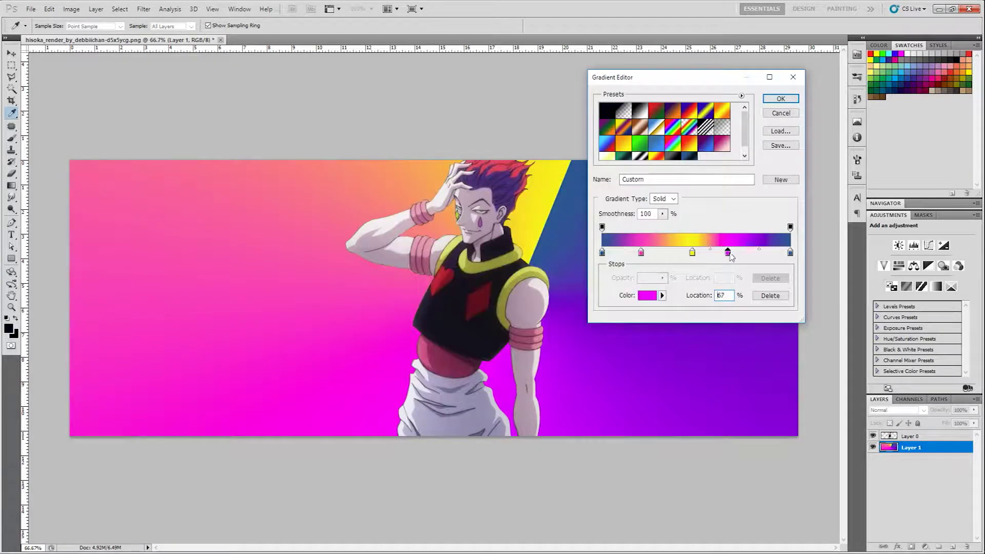
{"action": "left_click", "coordinate": [781, 98]}
{"action": "left_click_drag", "start_coordinate": [476, 282], "coordinate": [486, 308]}
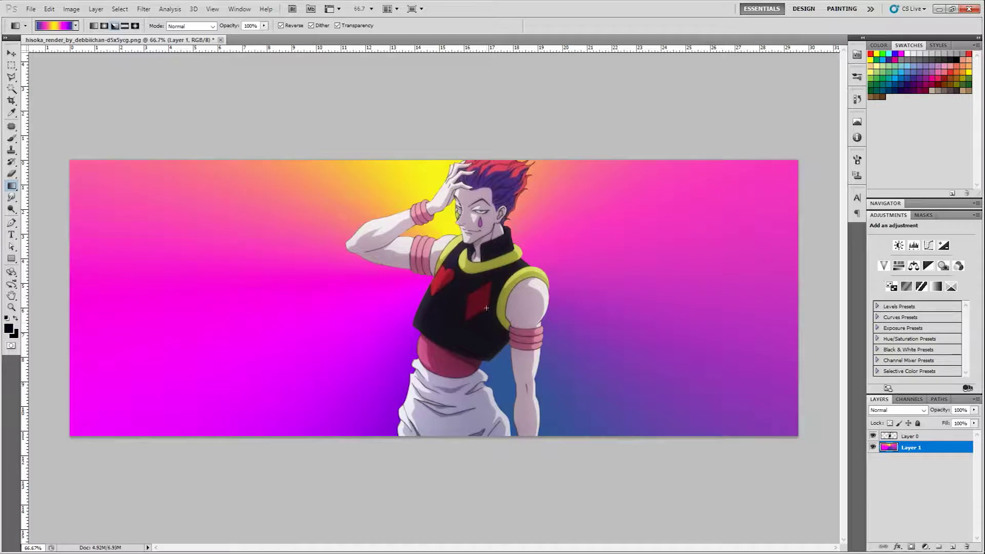
- Set the gradient's last colour stop to white and redraw the angle gradient from behind the character towards the canvas's upper-left area
{"action": "left_click", "coordinate": [50, 27]}
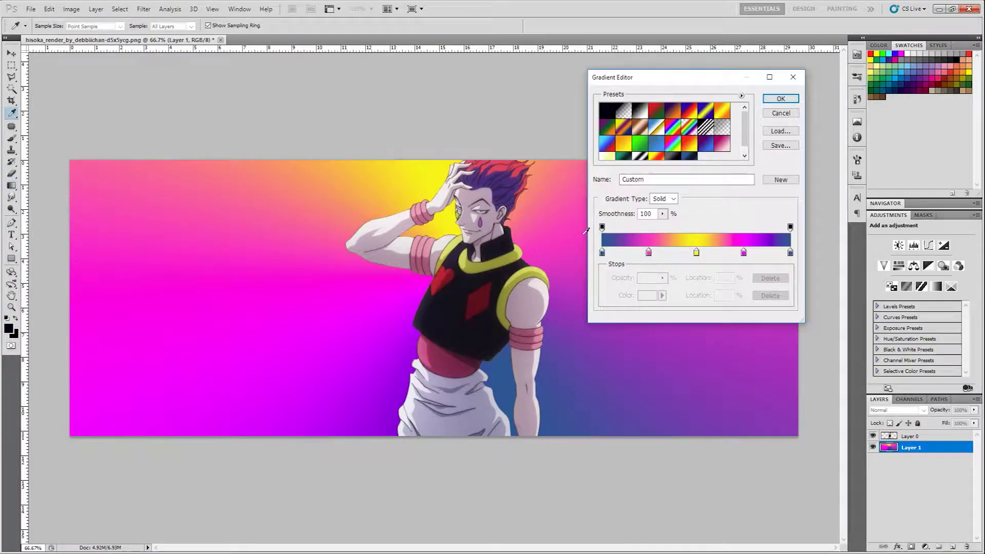
{"action": "left_click", "coordinate": [790, 253]}
{"action": "double_click", "coordinate": [790, 253]}
{"action": "left_click", "coordinate": [401, 216]}
{"action": "left_click", "coordinate": [636, 211]}
{"action": "left_click", "coordinate": [602, 253]}
{"action": "left_click", "coordinate": [781, 99]}
{"action": "left_click_drag", "start_coordinate": [477, 282], "coordinate": [264, 176]}
- Replace the gradient's blue stops at both ends with white and redraw the angle gradient on Layer 1
{"action": "left_click", "coordinate": [58, 29]}
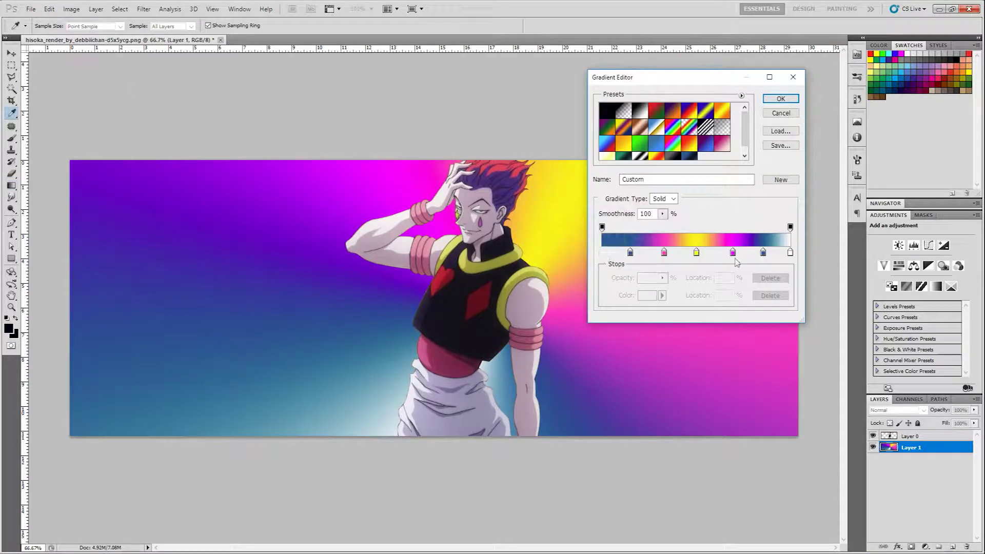
{"action": "left_click", "coordinate": [648, 296]}
{"action": "left_click", "coordinate": [403, 216]}
{"action": "left_click", "coordinate": [635, 211]}
{"action": "left_click_drag", "start_coordinate": [763, 253], "coordinate": [791, 253]}
{"action": "left_click", "coordinate": [648, 295]}
{"action": "left_click", "coordinate": [402, 215]}
{"action": "left_click", "coordinate": [636, 210]}
{"action": "left_click", "coordinate": [781, 98]}
{"action": "left_click_drag", "start_coordinate": [481, 286], "coordinate": [516, 367]}
{"action": "left_click_drag", "start_coordinate": [445, 339], "coordinate": [446, 363]}
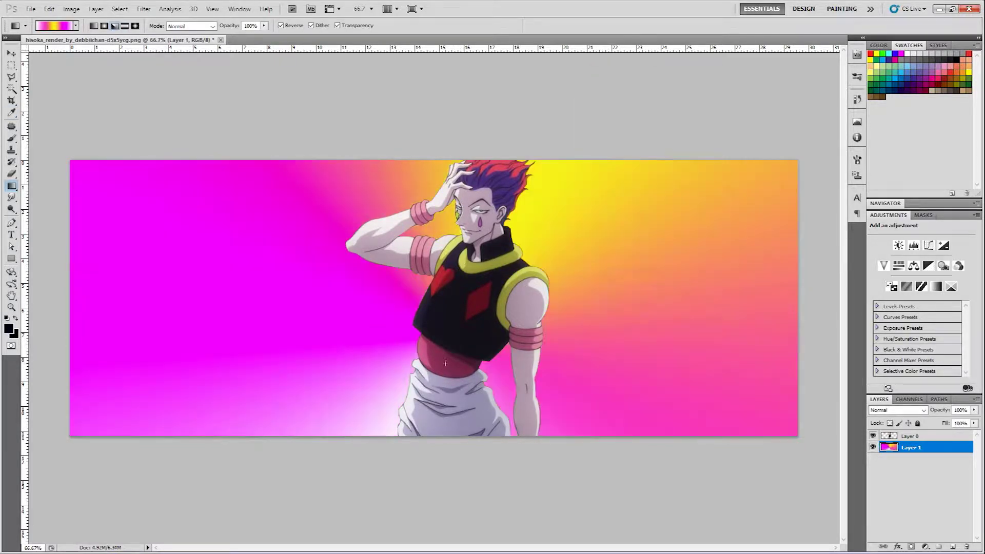
- Try reflected and linear gradients in several directions across the background, and return to an angle gradient centred behind the character
{"action": "left_click", "coordinate": [126, 26]}
{"action": "left_click_drag", "start_coordinate": [296, 231], "coordinate": [554, 230]}
{"action": "left_click_drag", "start_coordinate": [369, 328], "coordinate": [683, 229]}
{"action": "left_click", "coordinate": [94, 26]}
{"action": "left_click_drag", "start_coordinate": [318, 246], "coordinate": [636, 231]}
{"action": "left_click_drag", "start_coordinate": [113, 231], "coordinate": [564, 231]}
{"action": "left_click_drag", "start_coordinate": [131, 339], "coordinate": [562, 129]}
{"action": "left_click", "coordinate": [114, 26]}
{"action": "left_click_drag", "start_coordinate": [445, 244], "coordinate": [390, 174]}
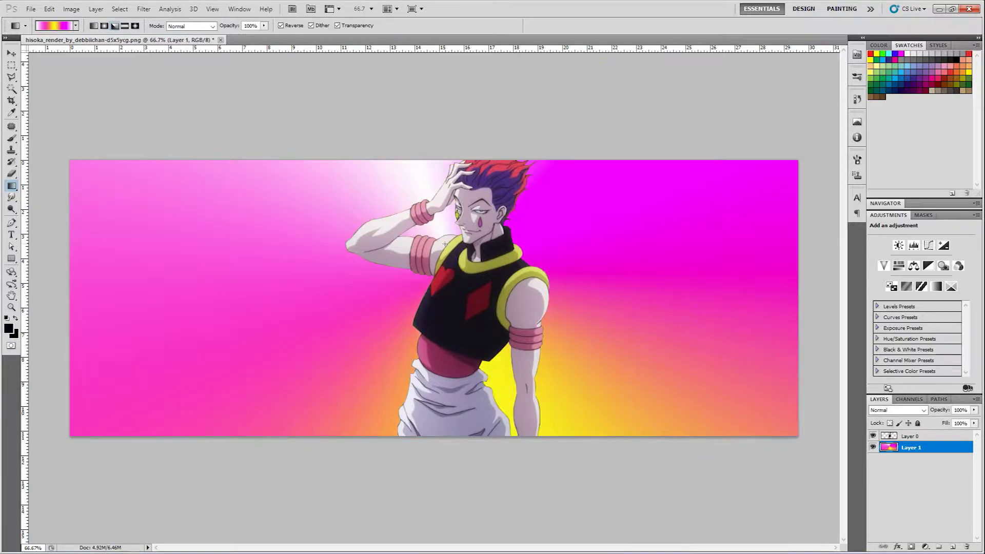
- Set the gradient's first and last stops to light pink #ffc0f4 and redraw the angle gradient behind the character
{"action": "left_click", "coordinate": [53, 26]}
{"action": "left_click", "coordinate": [603, 253]}
{"action": "left_click", "coordinate": [648, 295]}
{"action": "left_click", "coordinate": [330, 177]}
{"action": "left_click", "coordinate": [637, 210]}
{"action": "left_click", "coordinate": [791, 253]}
{"action": "left_click", "coordinate": [648, 296]}
{"action": "left_click", "coordinate": [330, 177]}
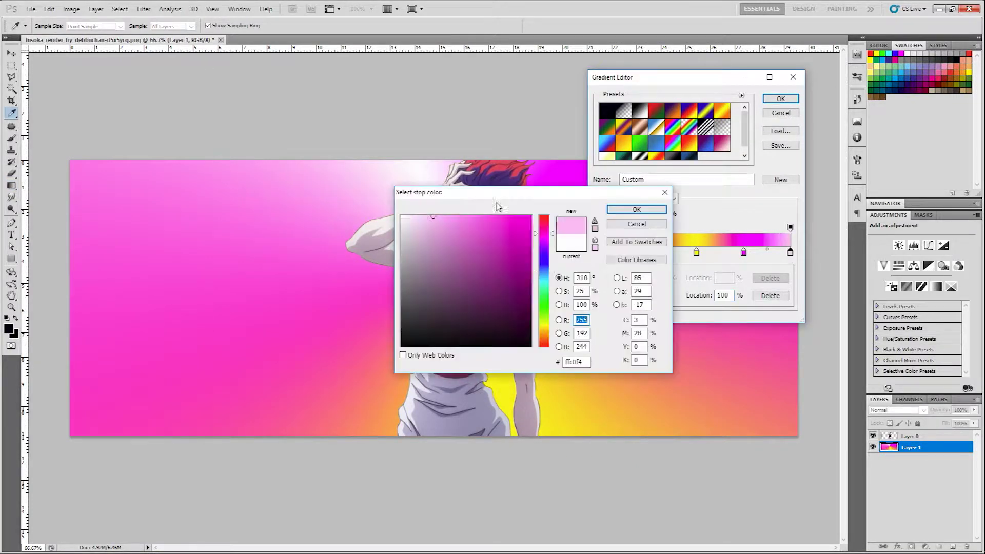
{"action": "left_click", "coordinate": [637, 210]}
{"action": "left_click", "coordinate": [780, 99]}
{"action": "left_click_drag", "start_coordinate": [445, 246], "coordinate": [417, 193]}
{"action": "left_click_drag", "start_coordinate": [447, 247], "coordinate": [429, 204]}
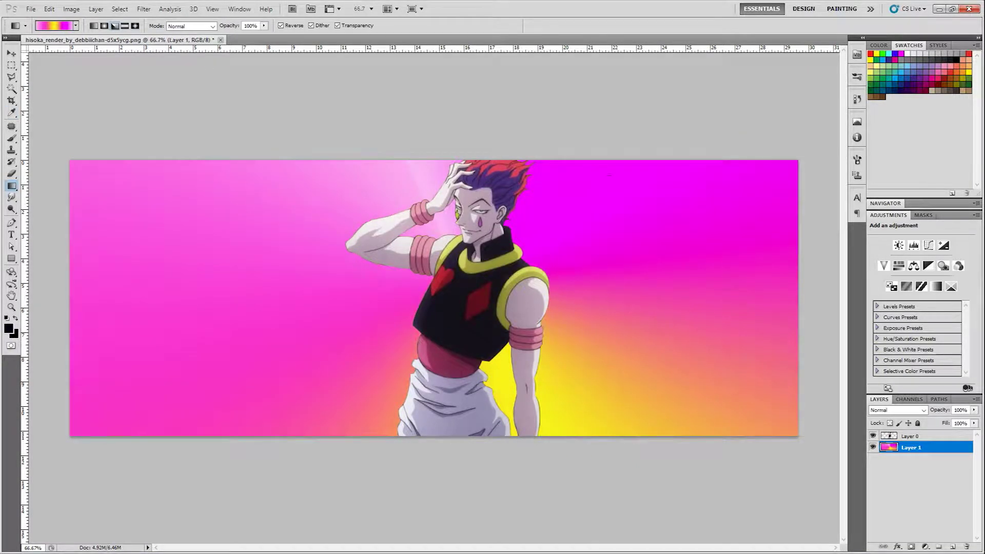
- Draw an angle gradient centred left of the character on a new Layer 2, and mask it with a jagged polygonal lasso selection
{"action": "left_click_drag", "start_coordinate": [198, 204], "coordinate": [224, 283]}
{"action": "left_click_drag", "start_coordinate": [238, 296], "coordinate": [272, 371]}
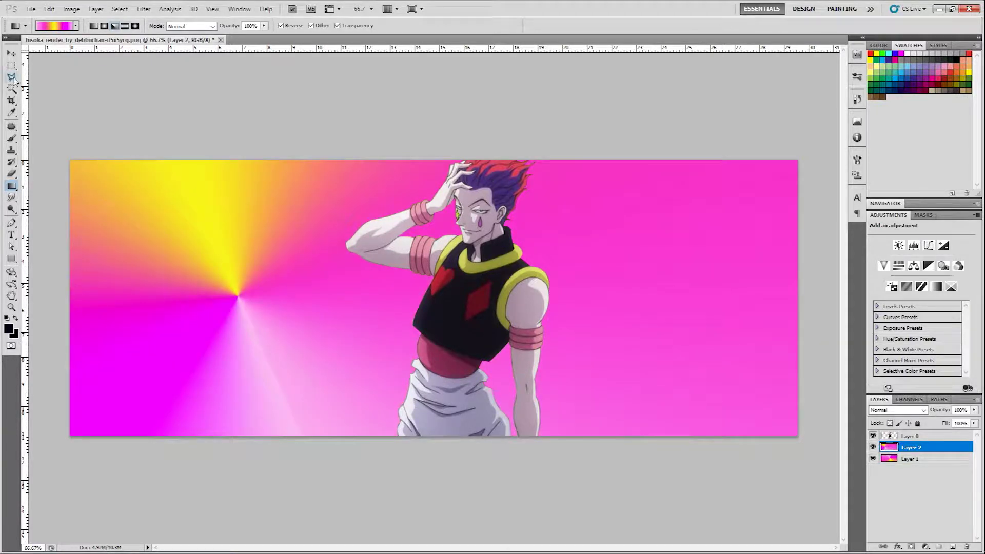
{"action": "left_click", "coordinate": [12, 78]}
{"action": "left_click", "coordinate": [377, 442]}
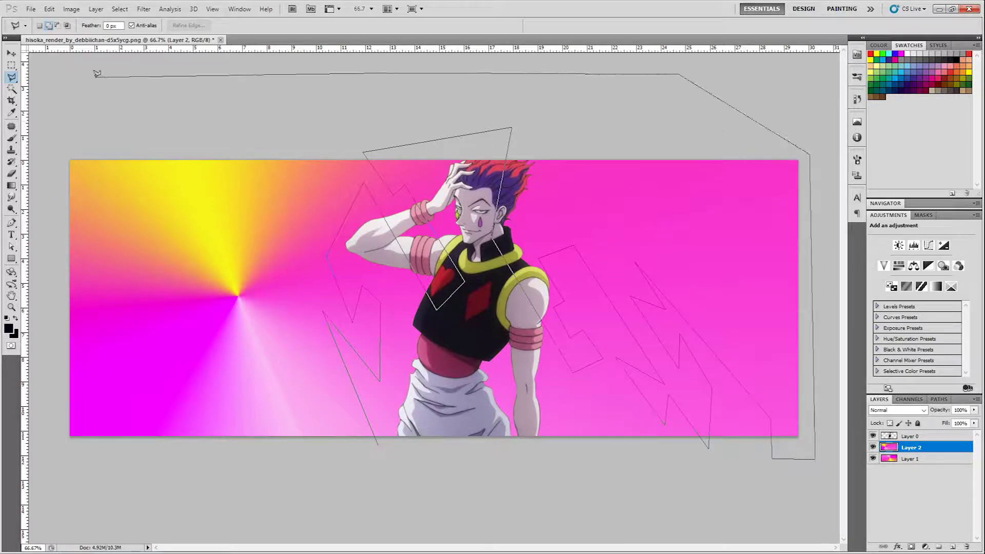
{"action": "double_click", "coordinate": [347, 440]}
{"action": "left_click", "coordinate": [911, 547]}
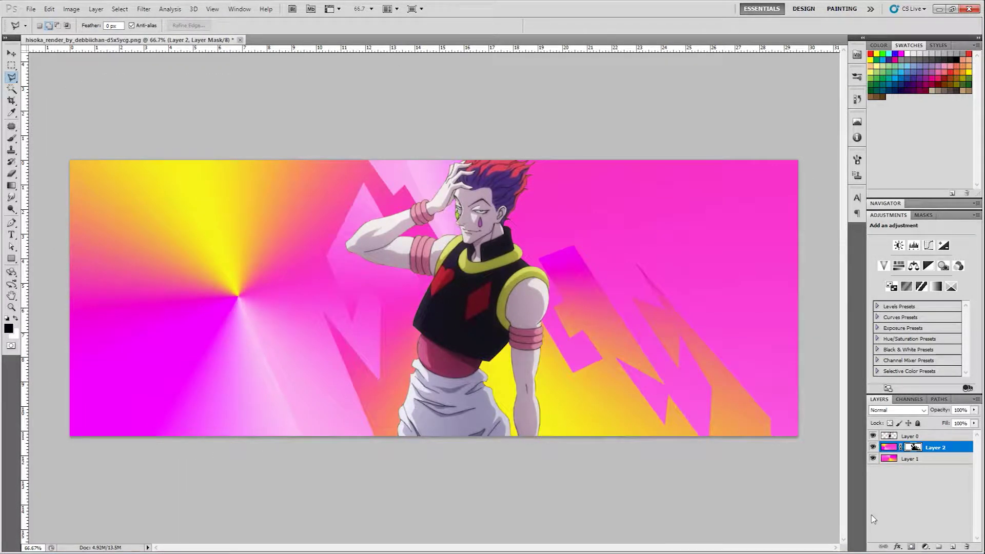
- Warp Layer 2's mask into swirls with the Liquify filter, using a brush size of 780
{"action": "left_click", "coordinate": [144, 8]}
{"action": "left_click", "coordinate": [157, 69]}
{"action": "mouse_move", "coordinate": [397, 235]}
{"action": "left_mouse_down"}
{"action": "mouse_move", "coordinate": [407, 159]}
{"action": "mouse_move", "coordinate": [384, 255]}
{"action": "mouse_move", "coordinate": [369, 209]}
{"action": "mouse_move", "coordinate": [335, 252]}
{"action": "left_mouse_up"}
{"action": "left_click", "coordinate": [711, 26]}
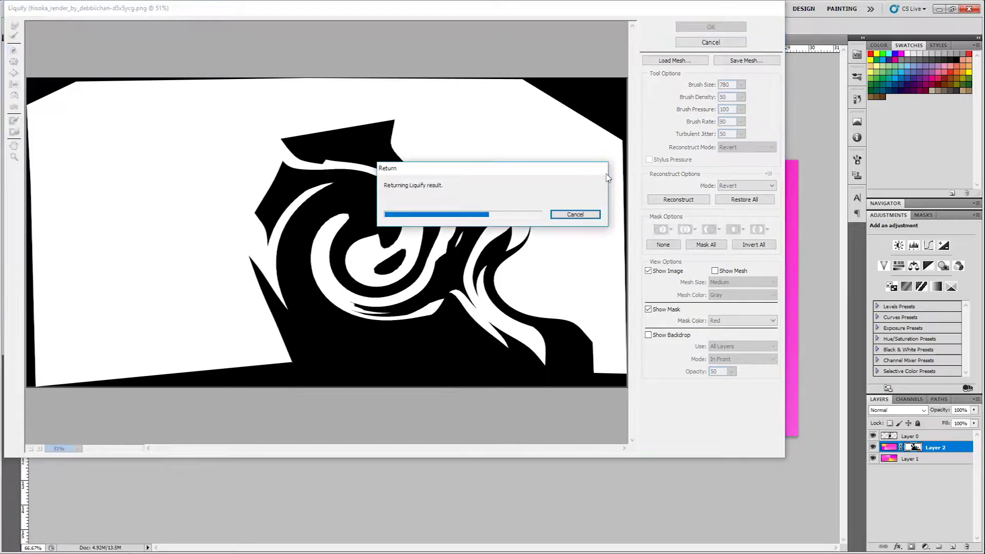
- Resize the whole image to 750 pixels wide
{"action": "left_click", "coordinate": [71, 9]}
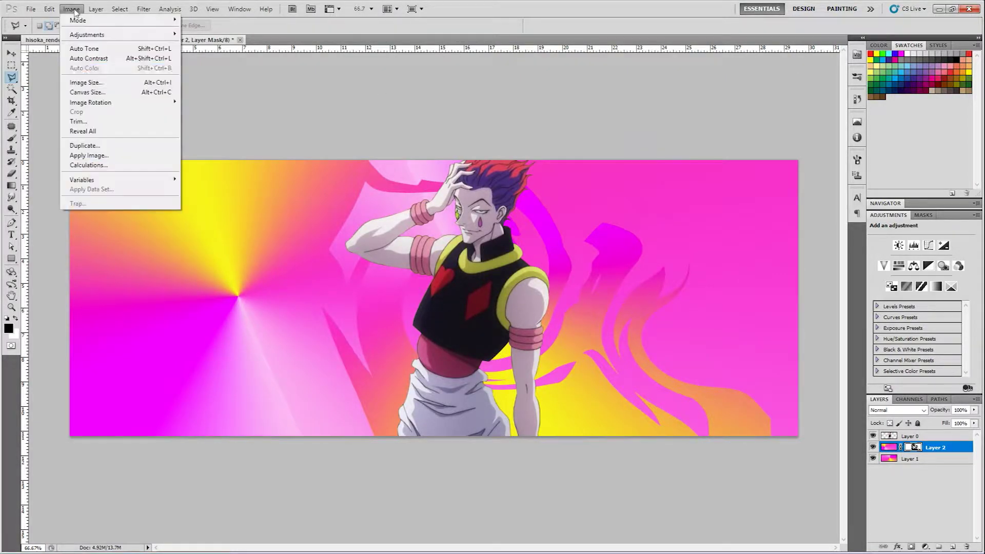
{"action": "left_click", "coordinate": [159, 85]}
{"action": "type", "text": "750"}
{"action": "key", "text": "Return"}
{"action": "key", "text": "ctrl+plus"}
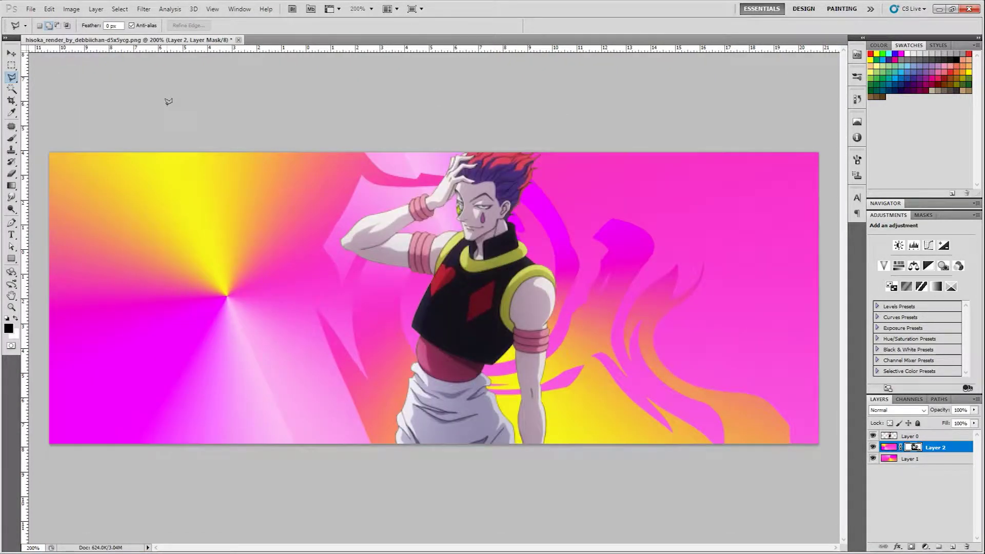
- Duplicate Layer 2 and flip the copy's mask horizontally so its swirls sit left of the character
{"action": "key", "text": "v"}
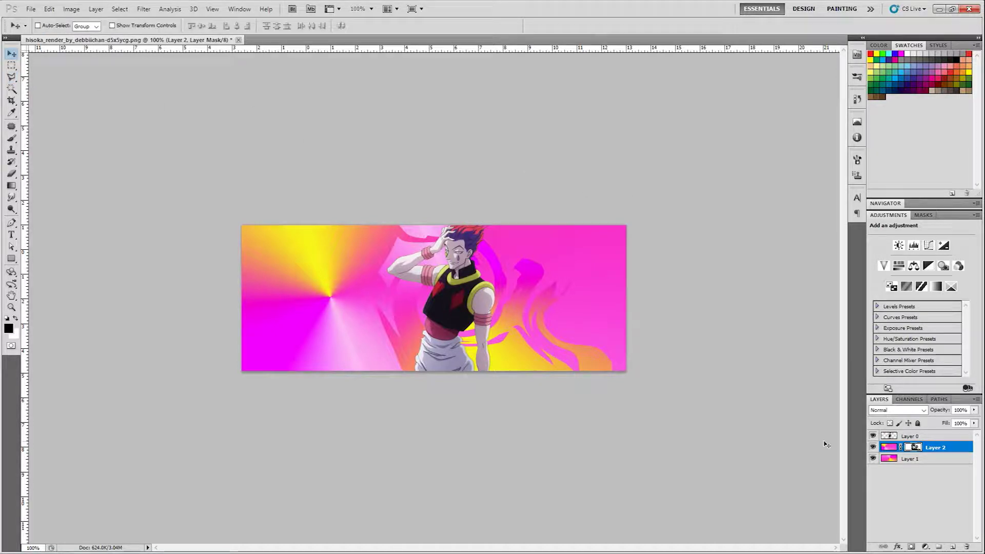
{"action": "key", "text": "ctrl+t"}
{"action": "left_click_drag", "start_coordinate": [654, 303], "coordinate": [226, 277]}
{"action": "left_click_drag", "start_coordinate": [471, 297], "coordinate": [410, 308]}
{"action": "key", "text": "Return"}
- Shift Layer 2 copy's gradient to the left, and proportionally scale down and reposition its mask
{"action": "left_click", "coordinate": [889, 448]}
{"action": "left_click_drag", "start_coordinate": [590, 358], "coordinate": [517, 358]}
{"action": "left_click", "coordinate": [913, 447]}
{"action": "key", "text": "ctrl+t"}
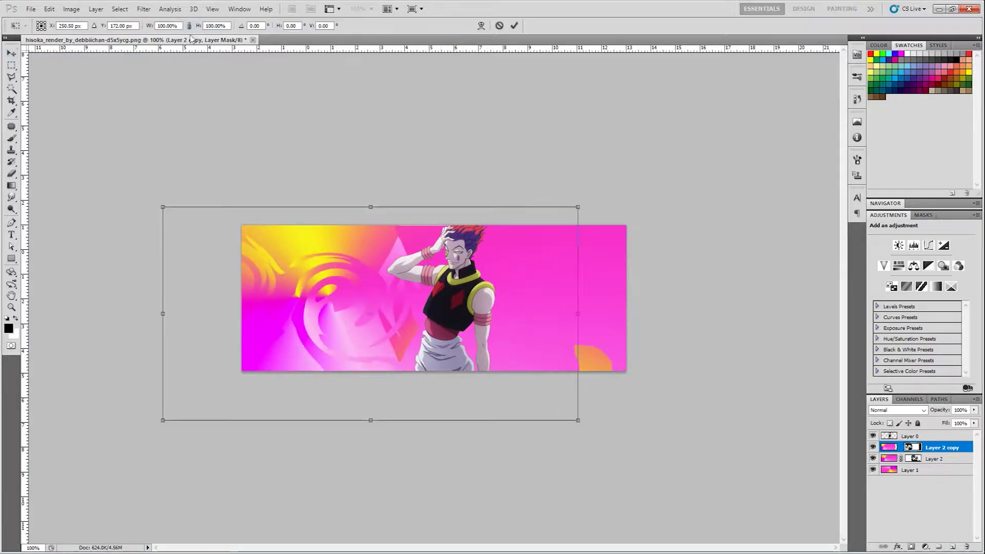
{"action": "left_click", "coordinate": [189, 25]}
{"action": "left_click_drag", "start_coordinate": [150, 27], "coordinate": [143, 26]}
{"action": "left_click_drag", "start_coordinate": [396, 255], "coordinate": [392, 251]}
{"action": "key", "text": "Return"}
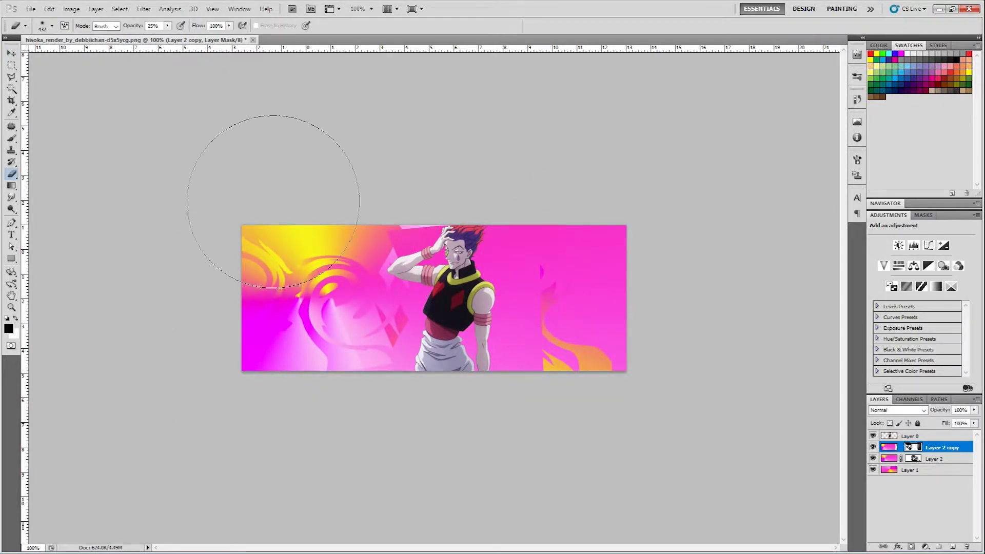
- Paint black at 24% brush opacity on Layer 2 copy's mask to hide the copy's right side
{"action": "key", "text": "b"}
{"action": "left_click", "coordinate": [52, 26]}
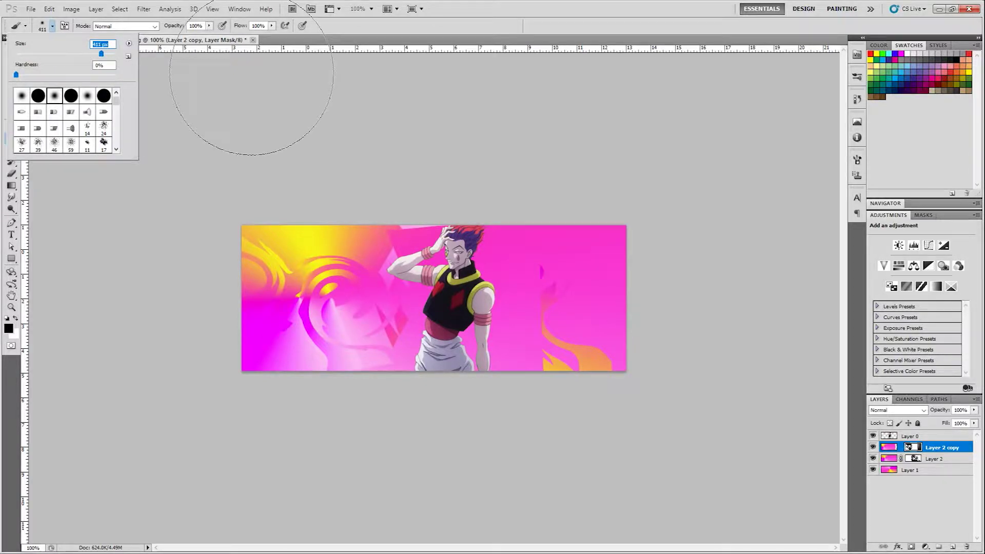
{"action": "left_click", "coordinate": [209, 26]}
{"action": "left_click_drag", "start_coordinate": [208, 35], "coordinate": [169, 36]}
{"action": "mouse_move", "coordinate": [516, 300]}
{"action": "left_mouse_down"}
{"action": "mouse_move", "coordinate": [531, 310]}
{"action": "mouse_move", "coordinate": [436, 285]}
{"action": "left_mouse_up"}
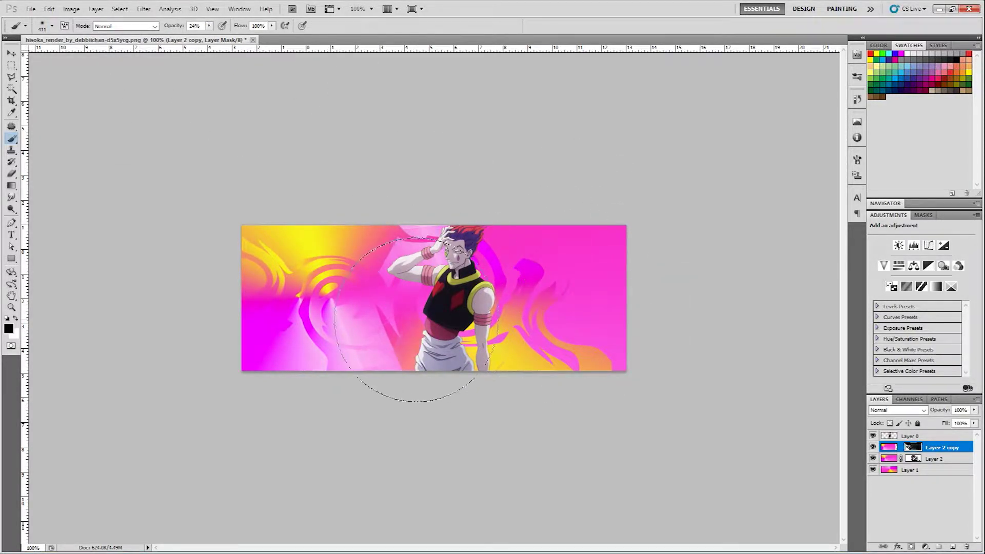
- Move and transform Layer 2 copy's gradient so its yellow and magenta areas shift within the swirl mask
{"action": "left_click", "coordinate": [892, 448]}
{"action": "key", "text": "v"}
{"action": "left_click_drag", "start_coordinate": [321, 245], "coordinate": [303, 249]}
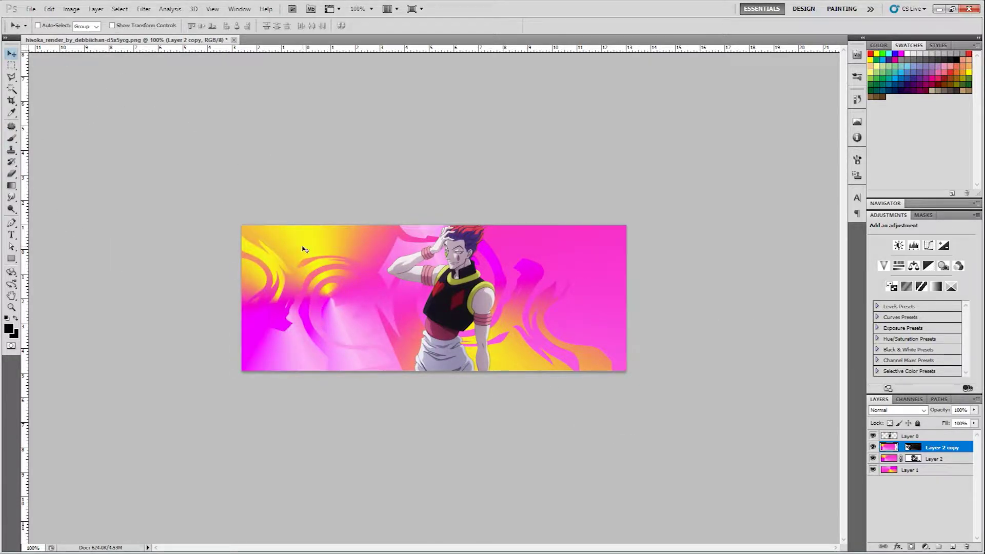
{"action": "key", "text": "ctrl+t"}
{"action": "left_click_drag", "start_coordinate": [505, 205], "coordinate": [279, 169]}
{"action": "left_click_drag", "start_coordinate": [370, 266], "coordinate": [293, 164]}
{"action": "left_click_drag", "start_coordinate": [382, 394], "coordinate": [419, 491]}
{"action": "left_click_drag", "start_coordinate": [387, 302], "coordinate": [387, 227]}
{"action": "key", "text": "Return"}
{"action": "left_click_drag", "start_coordinate": [344, 304], "coordinate": [339, 315]}
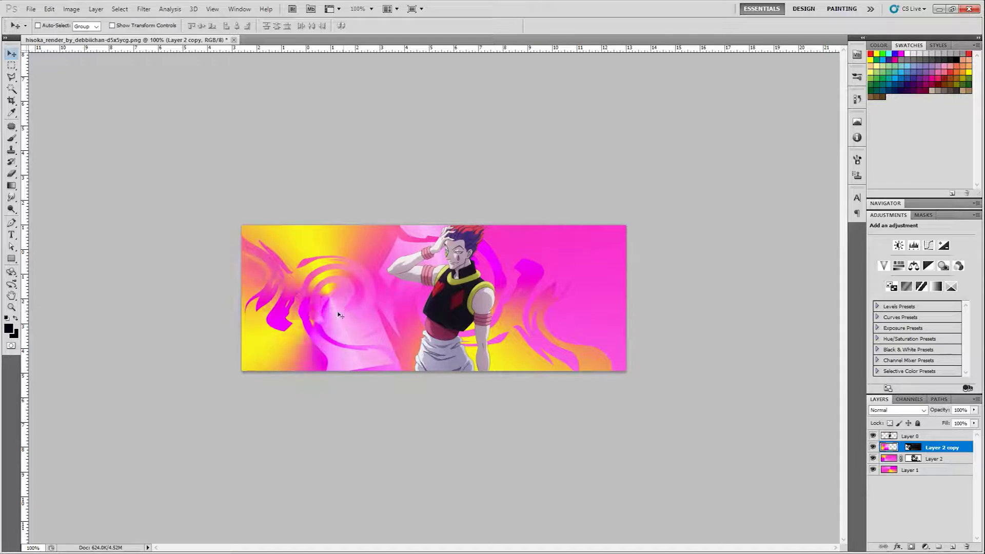
- Place the wireframe c3 image from the hisoka folder, enlarging it proportionally, rotating it and positioning it behind the character
{"action": "left_click", "coordinate": [968, 165]}
{"action": "left_click_drag", "start_coordinate": [542, 187], "coordinate": [186, 209]}
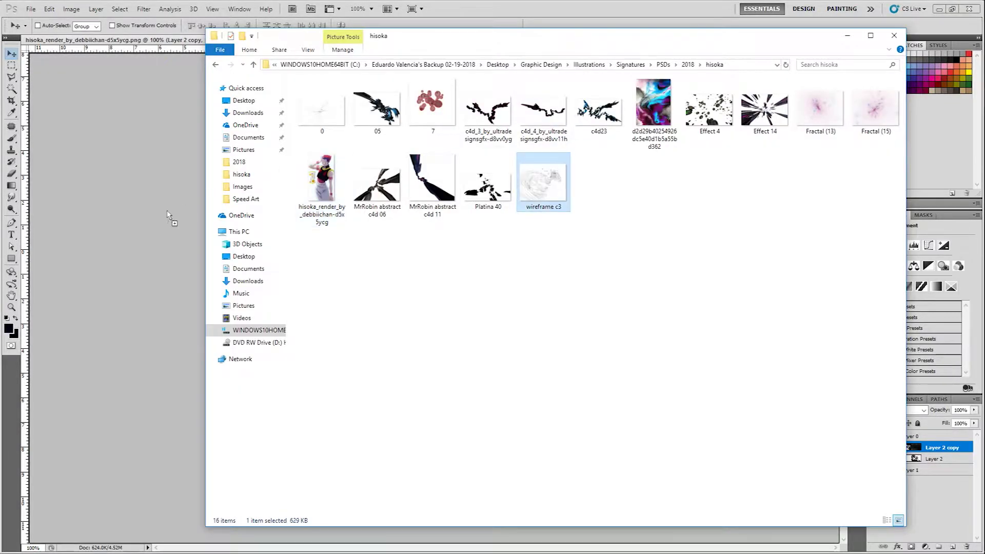
{"action": "left_click", "coordinate": [190, 27]}
{"action": "left_click_drag", "start_coordinate": [151, 25], "coordinate": [178, 25]}
{"action": "left_click_drag", "start_coordinate": [513, 296], "coordinate": [441, 333]}
{"action": "left_click_drag", "start_coordinate": [662, 215], "coordinate": [682, 294]}
{"action": "left_click_drag", "start_coordinate": [566, 278], "coordinate": [575, 303]}
{"action": "key", "text": "Return"}
- Rasterize the wireframe c3 layer, delete its Magic Wand-selected white background and clear the selection
{"action": "key", "text": "w"}
{"action": "left_click", "coordinate": [420, 240]}
{"action": "key", "text": "Delete"}
{"action": "left_click", "coordinate": [493, 212]}
{"action": "left_click", "coordinate": [96, 9]}
{"action": "mouse_move", "coordinate": [123, 185]}
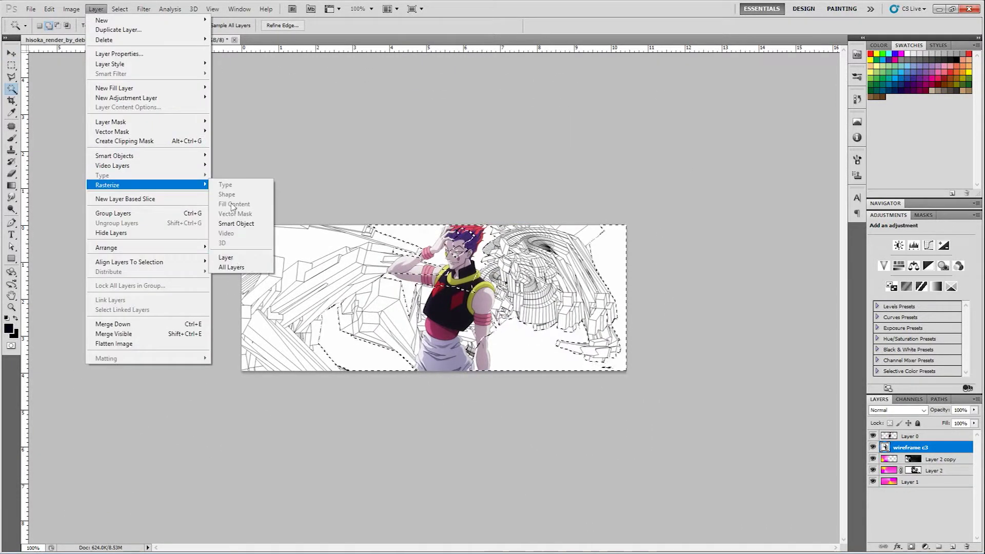
{"action": "left_click", "coordinate": [230, 257]}
{"action": "key", "text": "Delete"}
{"action": "key", "text": "ctrl+d"}
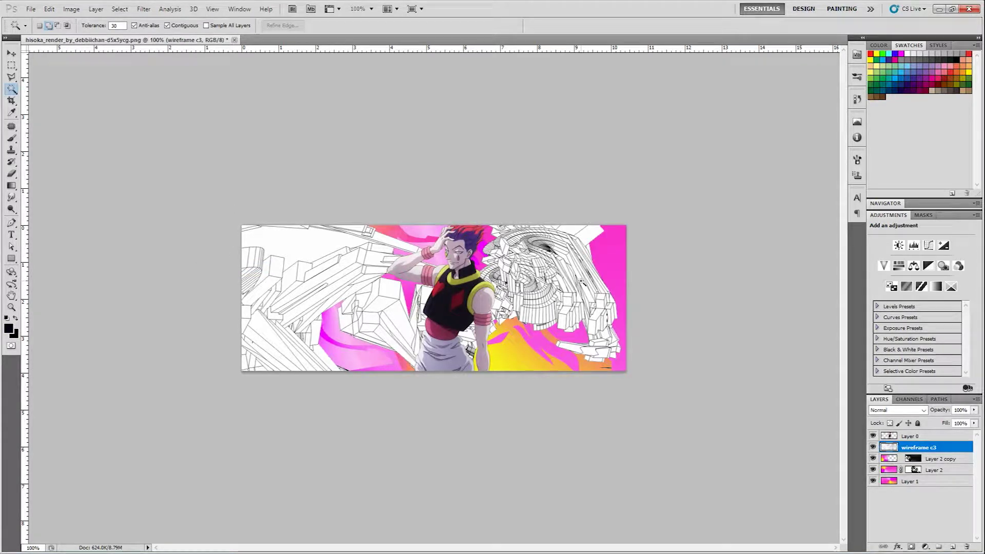
- Place the image named 0 from the hisoka folder, enlarging it proportionally and shifting it left behind the character
{"action": "left_click", "coordinate": [967, 101]}
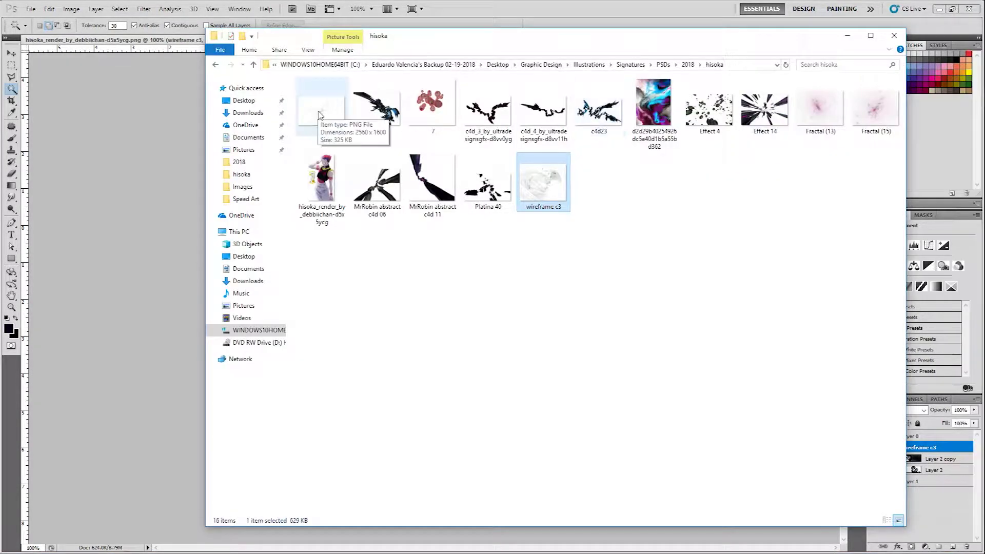
{"action": "left_click_drag", "start_coordinate": [320, 114], "coordinate": [133, 164]}
{"action": "left_click", "coordinate": [190, 26]}
{"action": "left_click_drag", "start_coordinate": [151, 25], "coordinate": [163, 31]}
{"action": "left_click_drag", "start_coordinate": [394, 219], "coordinate": [358, 218]}
{"action": "key", "text": "Return"}
- Rasterize the placed 0 layer and delete its white background areas selected with the Magic Wand
{"action": "key", "text": "w"}
{"action": "left_click", "coordinate": [12, 139]}
{"action": "left_click", "coordinate": [328, 256]}
{"action": "left_click", "coordinate": [486, 226]}
{"action": "left_click", "coordinate": [11, 90]}
{"action": "left_click", "coordinate": [349, 241]}
{"action": "left_click", "coordinate": [303, 334]}
{"action": "left_click", "coordinate": [477, 325]}
{"action": "key", "text": "Delete"}
- Hide the wireframe c3 layer, cycle through blend modes on the placed 0 layer and settle on Linear Burn
{"action": "left_click", "coordinate": [874, 459]}
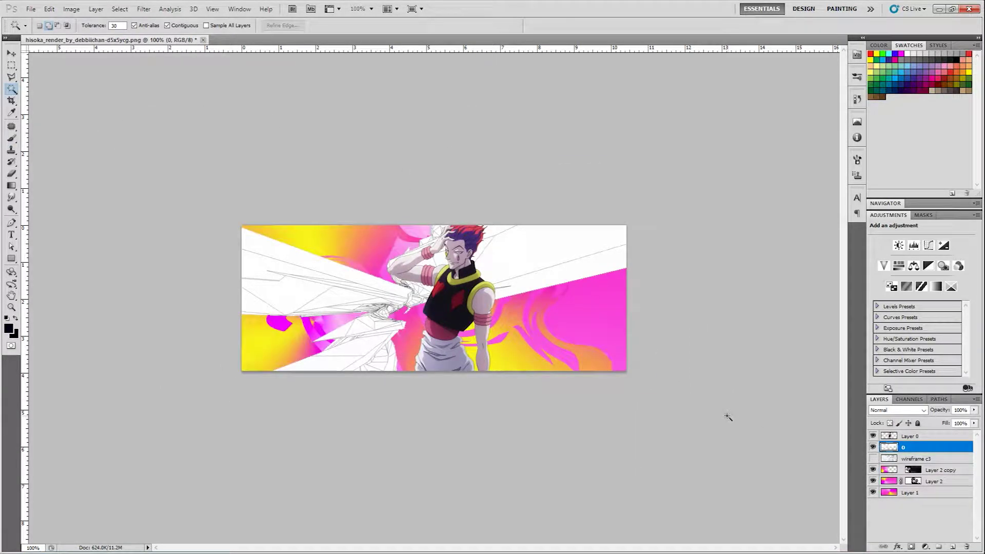
{"action": "left_click", "coordinate": [898, 410]}
{"action": "left_click", "coordinate": [882, 272]}
{"action": "key", "text": "Down"}
{"action": "key", "text": "Down"}
{"action": "key", "text": "Up"}
{"action": "key", "text": "Down"}
{"action": "key", "text": "Down"}
{"action": "key", "text": "Down"}
{"action": "key", "text": "Down"}
{"action": "key", "text": "Down"}
{"action": "key", "text": "Down"}
{"action": "key", "text": "Down"}
{"action": "key", "text": "Down"}
{"action": "key", "text": "Down"}
{"action": "key", "text": "Down"}
{"action": "key", "text": "Down"}
{"action": "key", "text": "Up"}
{"action": "key", "text": "Up"}
{"action": "key", "text": "Up"}
{"action": "key", "text": "Up"}
{"action": "key", "text": "Up"}
{"action": "key", "text": "Up"}
{"action": "key", "text": "Up"}
{"action": "key", "text": "Up"}
{"action": "key", "text": "Up"}
{"action": "key", "text": "Up"}
{"action": "key", "text": "Up"}
{"action": "key", "text": "Up"}
{"action": "key", "text": "Up"}
{"action": "key", "text": "Up"}
{"action": "key", "text": "Up"}
{"action": "key", "text": "Up"}
{"action": "key", "text": "Up"}
{"action": "key", "text": "Up"}
{"action": "key", "text": "Up"}
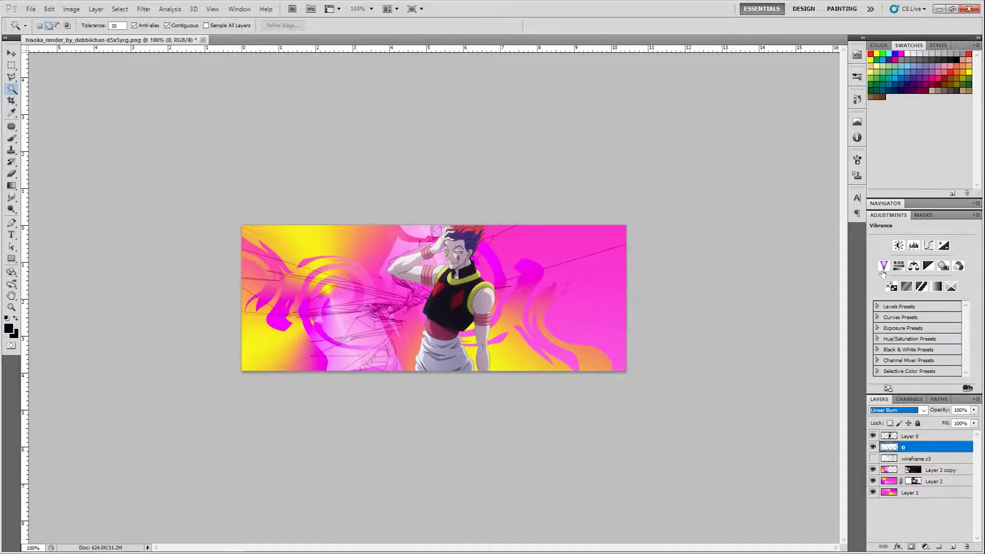
- Create a new layer above the placed 0 layer, with a layer mask made from that layer's outline
{"action": "left_click", "coordinate": [891, 449], "text": "ctrl"}
{"action": "left_click", "coordinate": [953, 547]}
{"action": "left_click", "coordinate": [911, 547]}
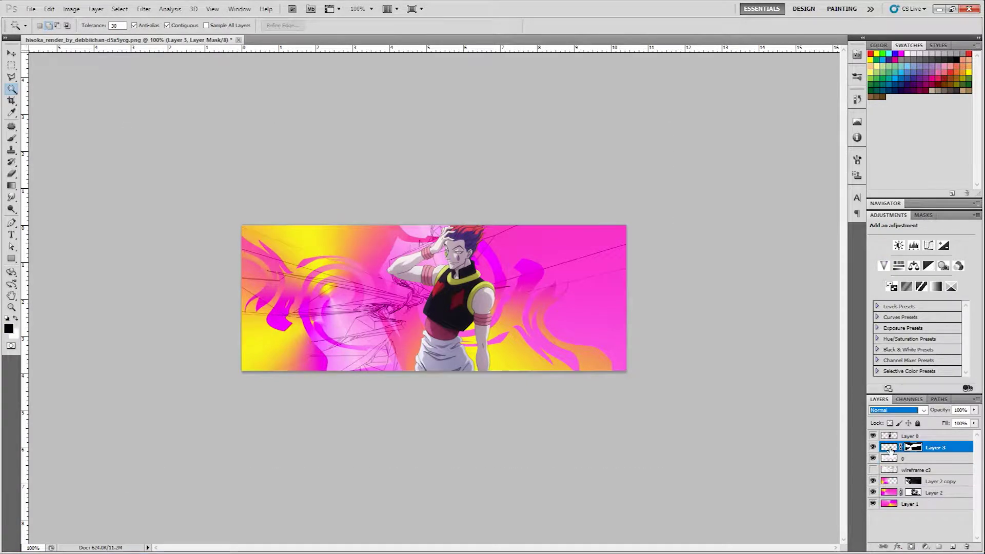
- Move Layer 3 below the 0 layer and fill it with a short angle gradient starting beside the character
{"action": "left_click_drag", "start_coordinate": [890, 448], "coordinate": [891, 463]}
{"action": "left_click", "coordinate": [11, 185]}
{"action": "left_click_drag", "start_coordinate": [413, 303], "coordinate": [390, 302]}
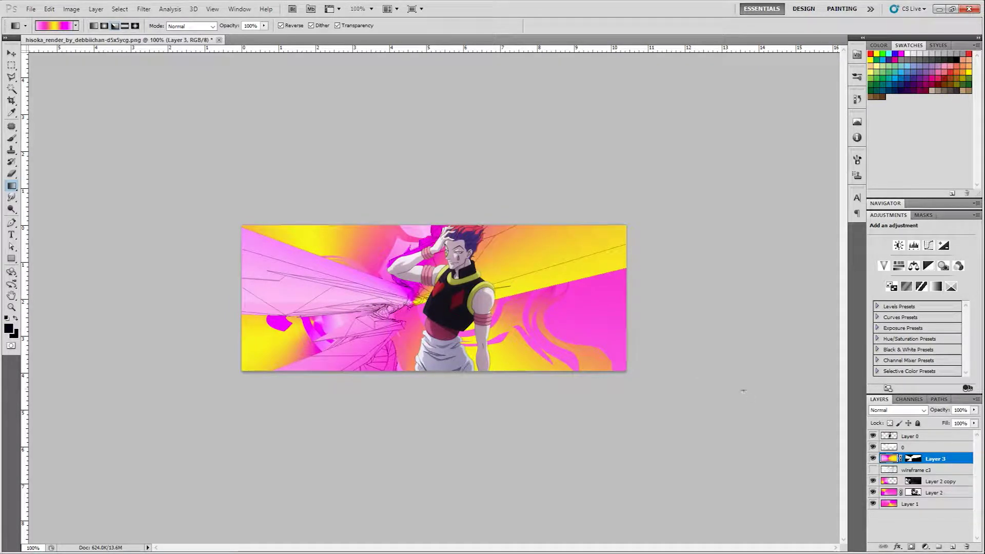
- Hide the 0 layer and Layer 3, and show the wireframe c3 layer to compare it in the background
{"action": "left_click", "coordinate": [872, 469]}
{"action": "left_click", "coordinate": [873, 459]}
{"action": "left_click", "coordinate": [873, 447]}
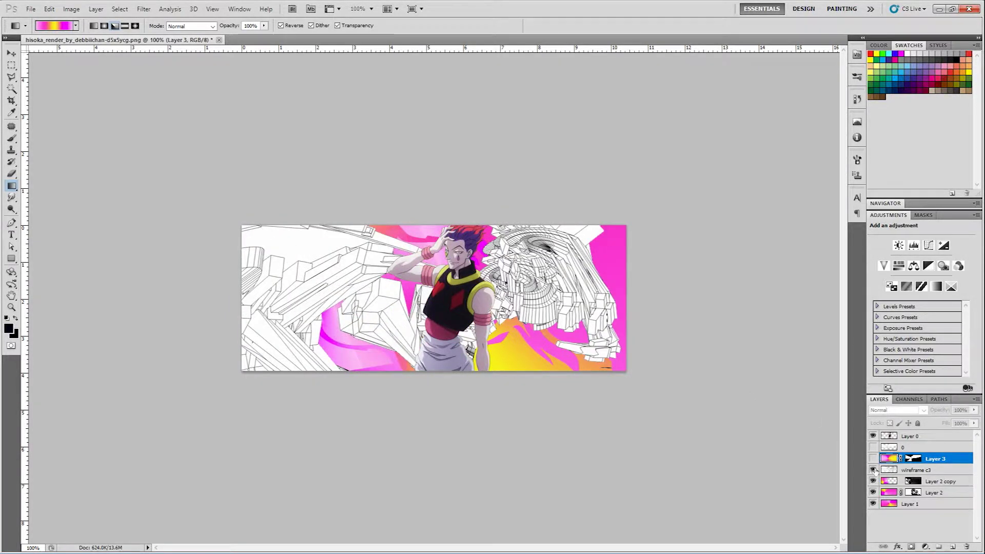
{"action": "left_click", "coordinate": [872, 470]}
{"action": "left_click", "coordinate": [872, 469]}
- Try resizing the wireframe c3 layer proportionally and moving it left behind the character
{"action": "left_click", "coordinate": [917, 470]}
{"action": "key", "text": "ctrl+t"}
{"action": "left_click", "coordinate": [191, 27]}
{"action": "left_click_drag", "start_coordinate": [150, 25], "coordinate": [123, 27]}
{"action": "left_click_drag", "start_coordinate": [379, 226], "coordinate": [380, 193]}
{"action": "left_click_drag", "start_coordinate": [375, 235], "coordinate": [301, 234]}
{"action": "key", "text": "Return"}
- Delete the wireframe c3 layer and the placed 0 layer
{"action": "left_click", "coordinate": [967, 547]}
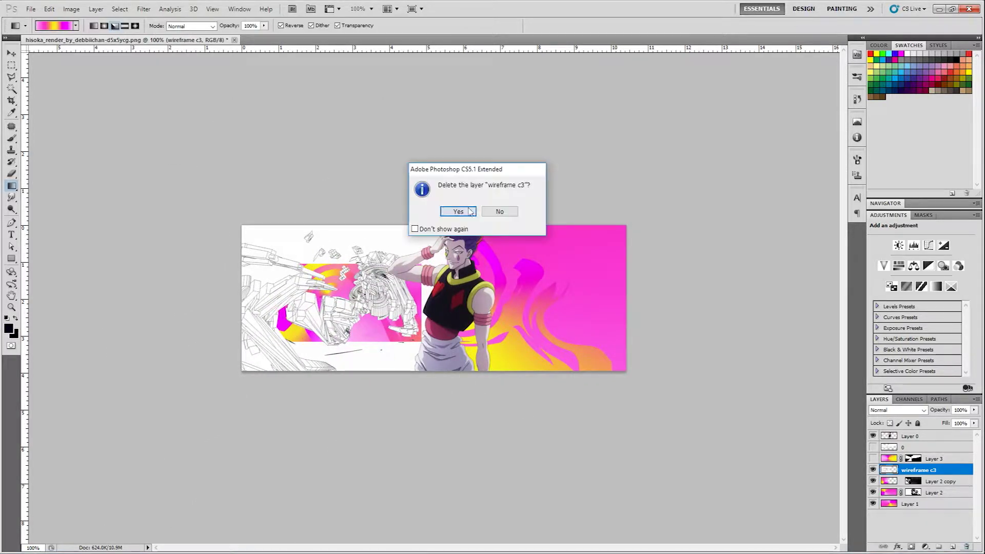
{"action": "key", "text": "Return"}
{"action": "left_click", "coordinate": [872, 447]}
{"action": "key", "text": "g"}
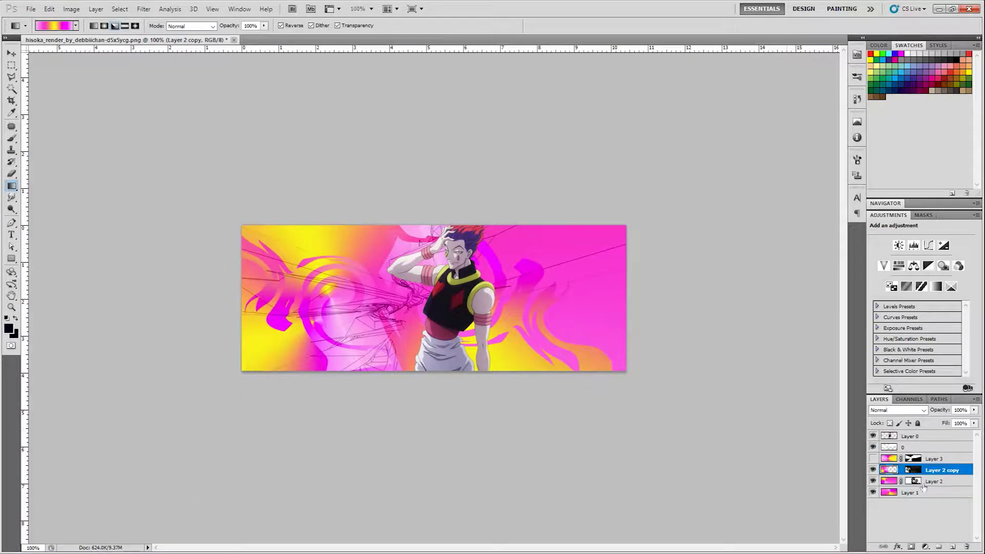
{"action": "left_click", "coordinate": [919, 447]}
{"action": "left_click", "coordinate": [966, 547]}
{"action": "key", "text": "Return"}
- Place Fractal (13) from the hisoka folder at 100% scale, rotated about -102.6 degrees, behind the character's left side
{"action": "left_click", "coordinate": [971, 139]}
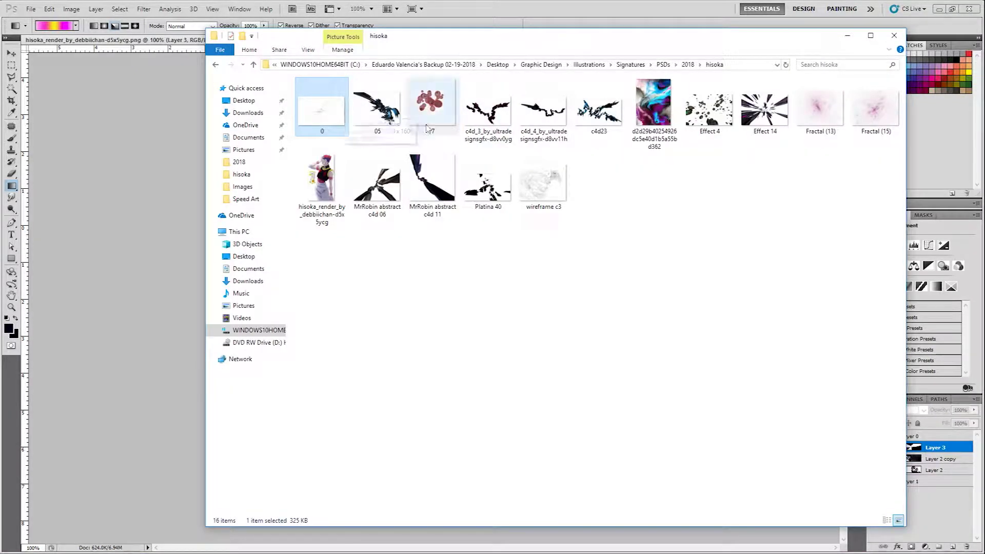
{"action": "left_click_drag", "start_coordinate": [820, 113], "coordinate": [154, 246]}
{"action": "left_click_drag", "start_coordinate": [437, 308], "coordinate": [345, 344]}
{"action": "left_click_drag", "start_coordinate": [443, 262], "coordinate": [609, 139]}
{"action": "left_click", "coordinate": [191, 26]}
{"action": "left_click_drag", "start_coordinate": [154, 28], "coordinate": [185, 36]}
{"action": "type", "text": "100"}
{"action": "left_click_drag", "start_coordinate": [744, 406], "coordinate": [450, 266]}
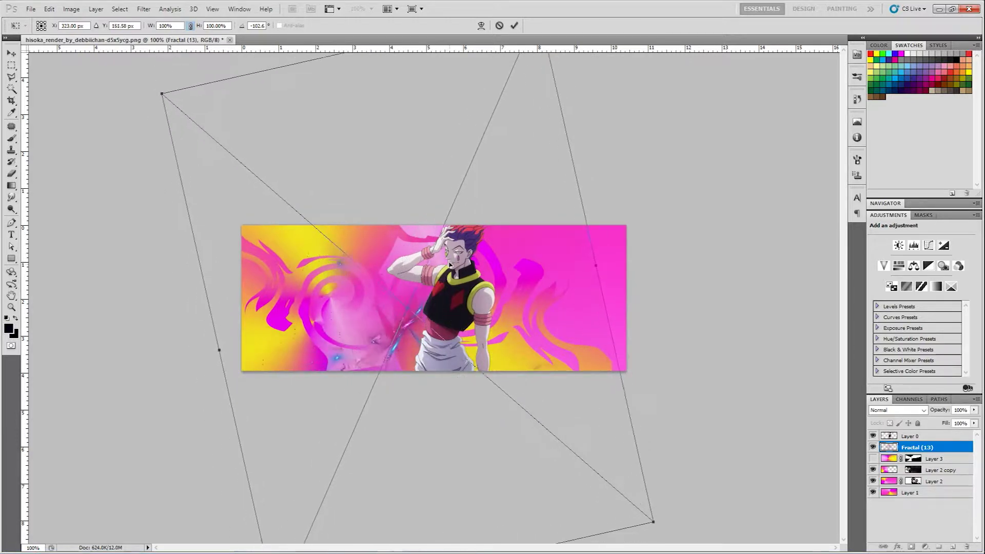
{"action": "key", "text": "Return"}
{"action": "key", "text": "g"}
- Add a Hue/Saturation adjustment clipped to Fractal (13) and set its hue to +75
{"action": "left_click", "coordinate": [925, 547]}
{"action": "left_click", "coordinate": [919, 436]}
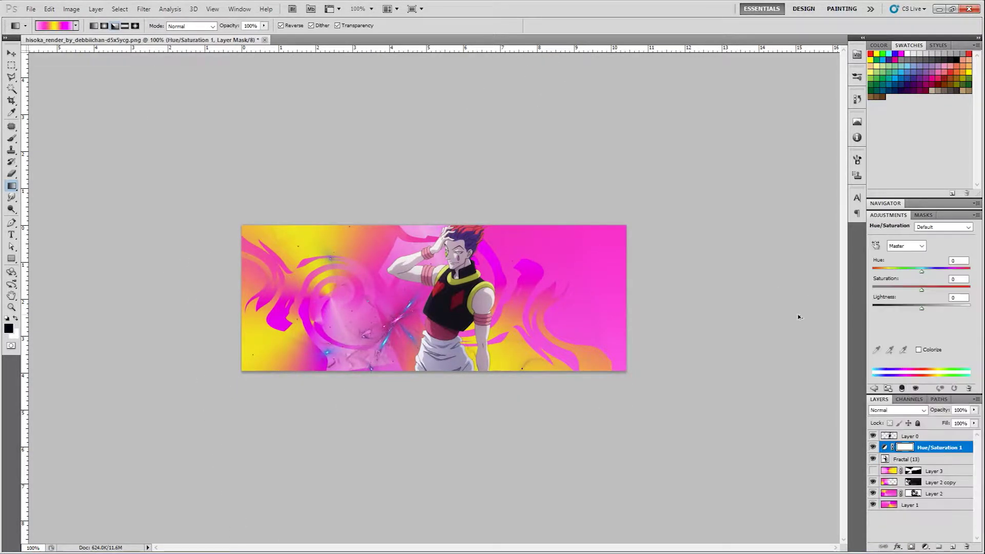
{"action": "left_click_drag", "start_coordinate": [925, 276], "coordinate": [952, 280]}
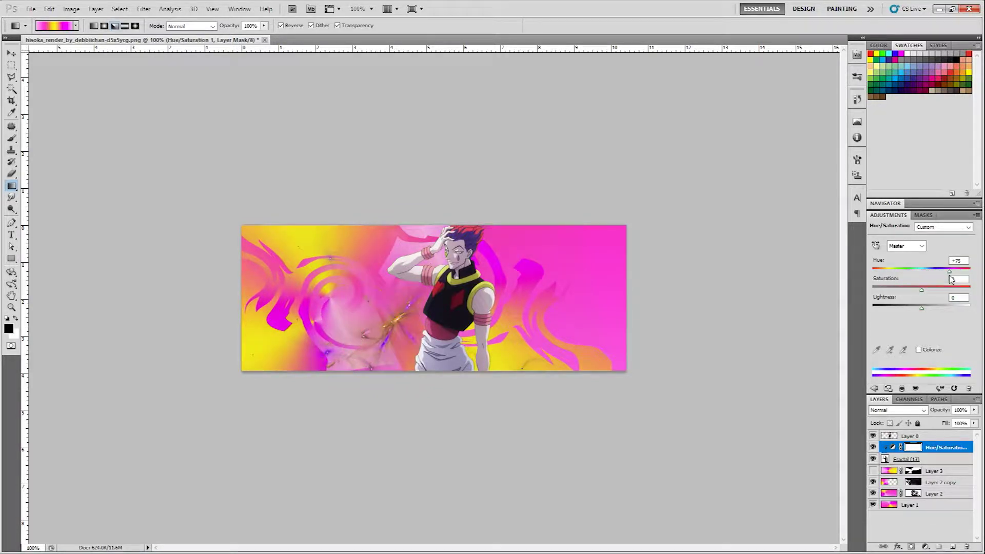
- Replace the visible Hue/Saturation effect with a Gradient Map clipped to Fractal (13), trying several gradient presets
{"action": "left_click", "coordinate": [897, 461]}
{"action": "left_click", "coordinate": [925, 547]}
{"action": "left_click", "coordinate": [920, 529]}
{"action": "left_click", "coordinate": [873, 447]}
{"action": "left_click", "coordinate": [923, 250]}
{"action": "scroll", "coordinate": [646, 150], "scroll_direction": "down", "scroll_amount": 2}
{"action": "left_click", "coordinate": [689, 153]}
{"action": "left_click", "coordinate": [655, 153]}
{"action": "left_click", "coordinate": [720, 141]}
{"action": "left_click", "coordinate": [706, 140]}
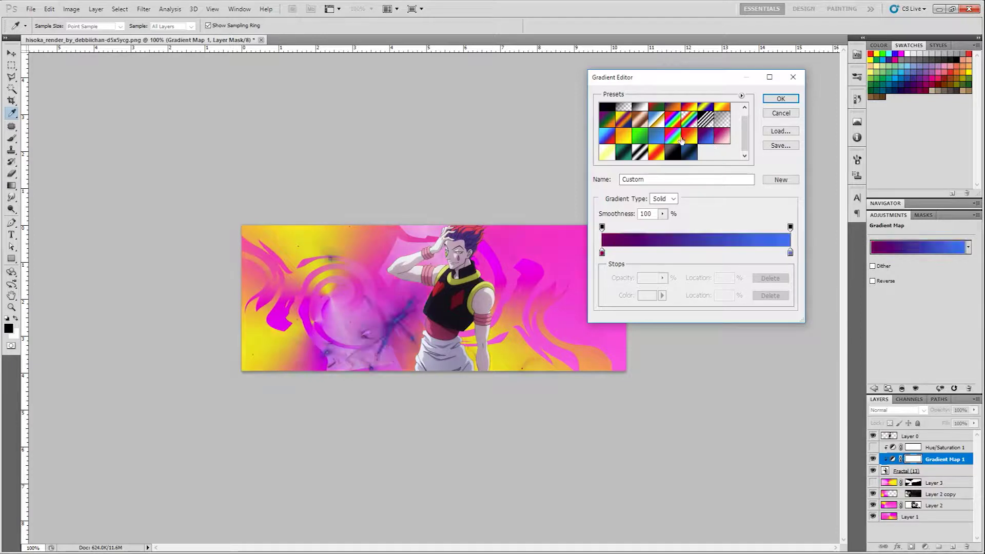
{"action": "left_click", "coordinate": [689, 141]}
- Recolour the Gradient Map to run from orange-red ff3000 to yellow
{"action": "double_click", "coordinate": [602, 255]}
{"action": "left_click", "coordinate": [543, 236]}
{"action": "left_click_drag", "start_coordinate": [531, 253], "coordinate": [635, 197]}
{"action": "left_click", "coordinate": [626, 210]}
{"action": "left_click", "coordinate": [648, 296]}
{"action": "left_click", "coordinate": [544, 331]}
{"action": "left_click_drag", "start_coordinate": [673, 335], "coordinate": [675, 346]}
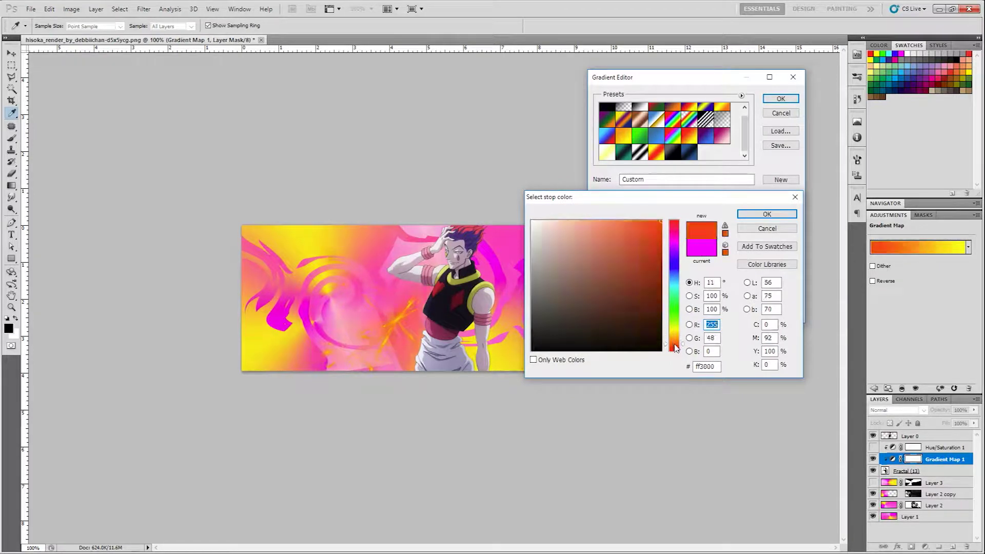
{"action": "left_click", "coordinate": [767, 214]}
{"action": "left_click", "coordinate": [781, 99]}
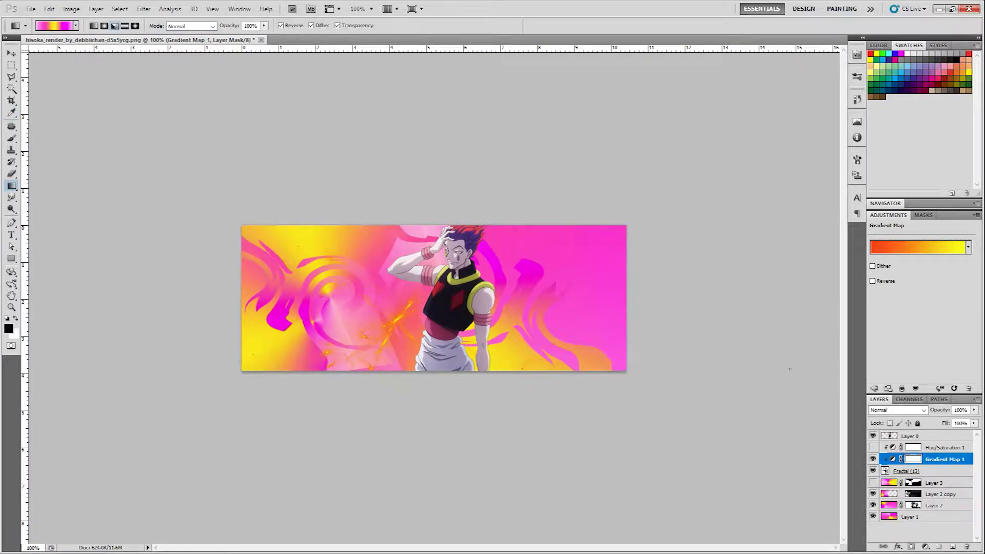
- Rasterize Fractal (13) and twirl its centre into a curl in Liquify with brush size 256
{"action": "left_click", "coordinate": [889, 472]}
{"action": "left_click", "coordinate": [12, 139]}
{"action": "left_click", "coordinate": [400, 267]}
{"action": "left_click", "coordinate": [487, 224]}
{"action": "left_click", "coordinate": [144, 9]}
{"action": "left_click", "coordinate": [164, 70]}
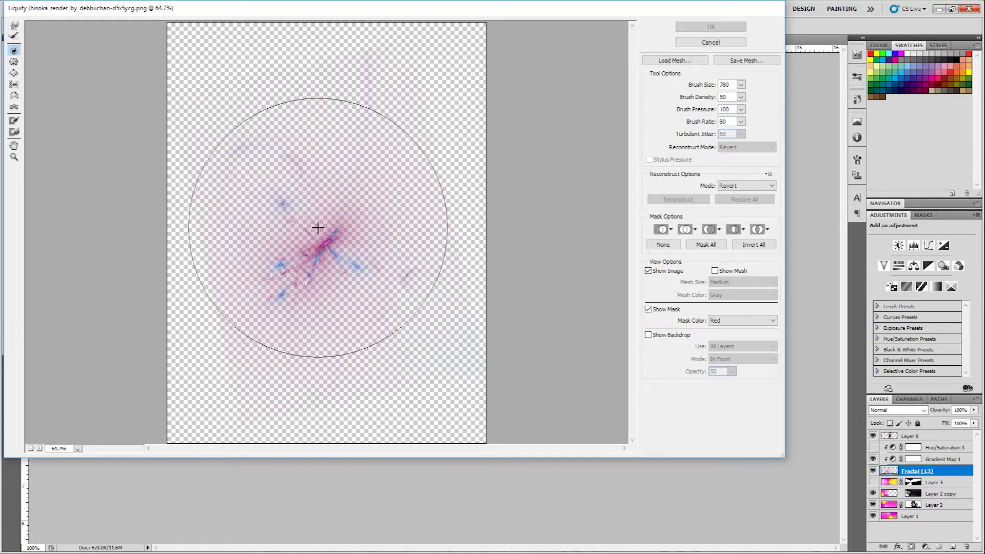
{"action": "left_click_drag", "start_coordinate": [701, 99], "coordinate": [698, 98]}
{"action": "mouse_move", "coordinate": [330, 252]}
{"action": "left_mouse_down"}
{"action": "mouse_move", "coordinate": [363, 222]}
{"action": "mouse_move", "coordinate": [354, 230]}
{"action": "mouse_move", "coordinate": [337, 215]}
{"action": "left_mouse_up"}
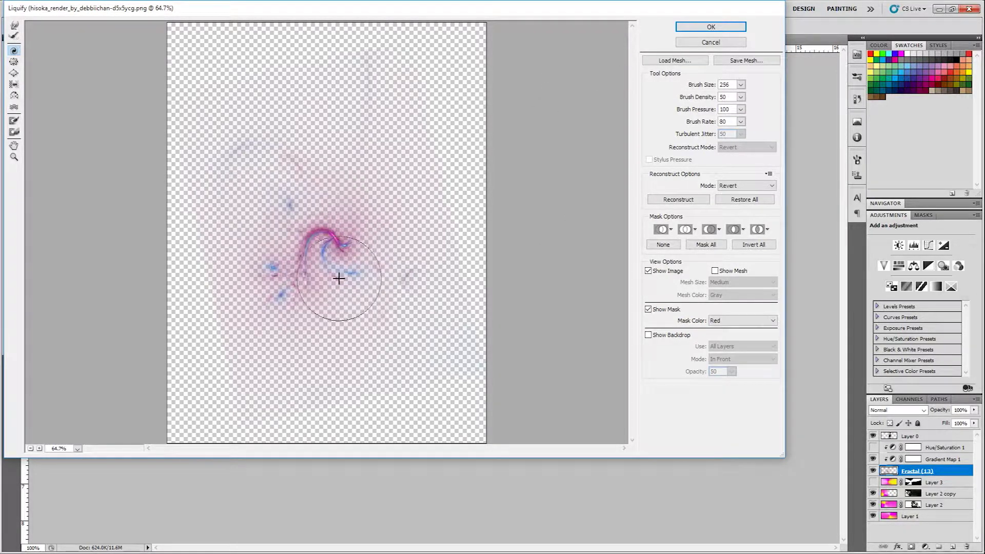
{"action": "left_click", "coordinate": [717, 29]}
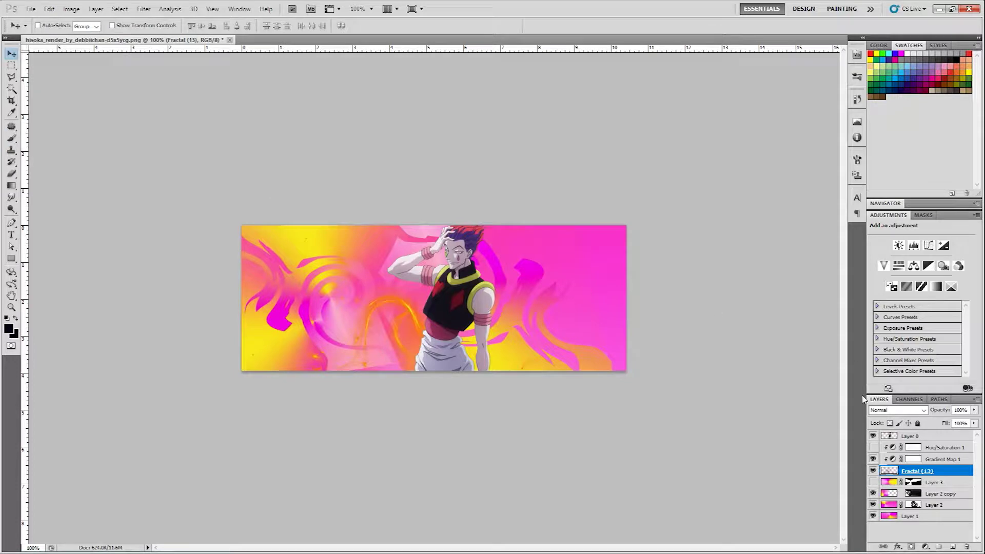
- Place Fractal (15) from the hisoka folder above the Hue/Saturation layer, on the right half of the banner
{"action": "left_click", "coordinate": [928, 461], "text": "shift"}
{"action": "left_click", "coordinate": [927, 461]}
{"action": "left_click", "coordinate": [933, 449]}
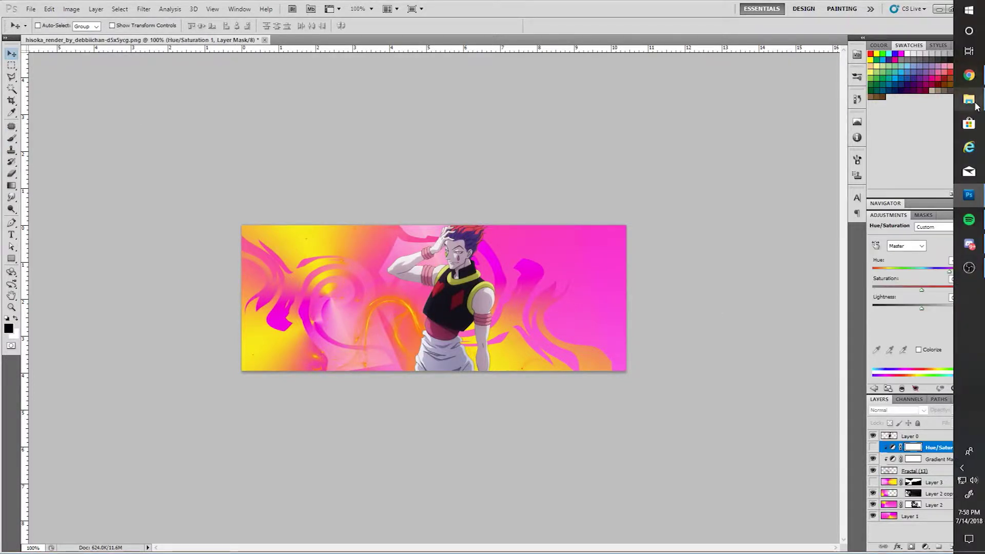
{"action": "left_click", "coordinate": [974, 102]}
{"action": "left_click_drag", "start_coordinate": [736, 40], "coordinate": [488, 87]}
{"action": "left_click_drag", "start_coordinate": [550, 140], "coordinate": [589, 309]}
- Scale Fractal (15) to 100%, rotate it diagonally and position its centre just right of the character
{"action": "left_click", "coordinate": [191, 26]}
{"action": "left_click_drag", "start_coordinate": [151, 25], "coordinate": [186, 26]}
{"action": "left_click_drag", "start_coordinate": [180, 26], "coordinate": [148, 29]}
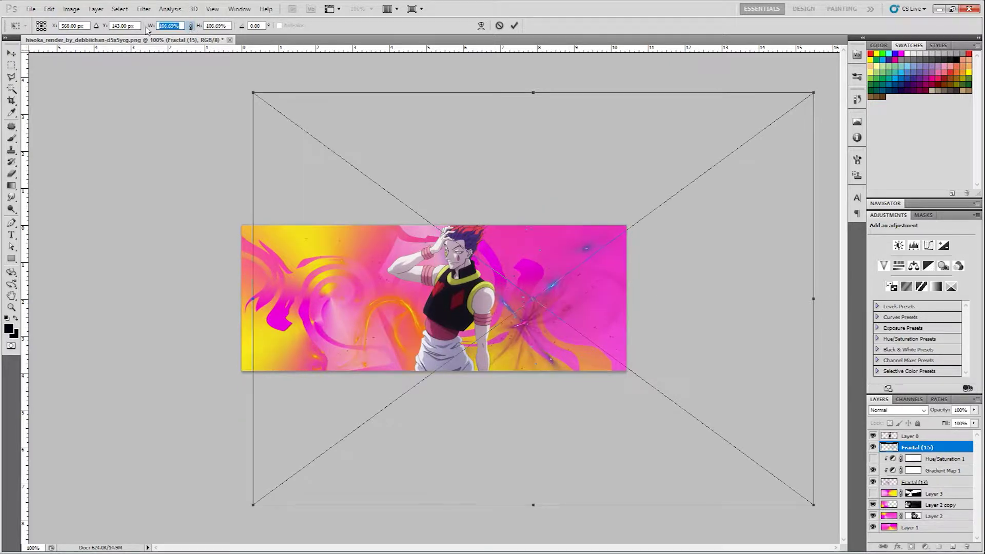
{"action": "type", "text": "100"}
{"action": "left_click_drag", "start_coordinate": [242, 200], "coordinate": [381, 383]}
{"action": "left_click_drag", "start_coordinate": [552, 313], "coordinate": [522, 308]}
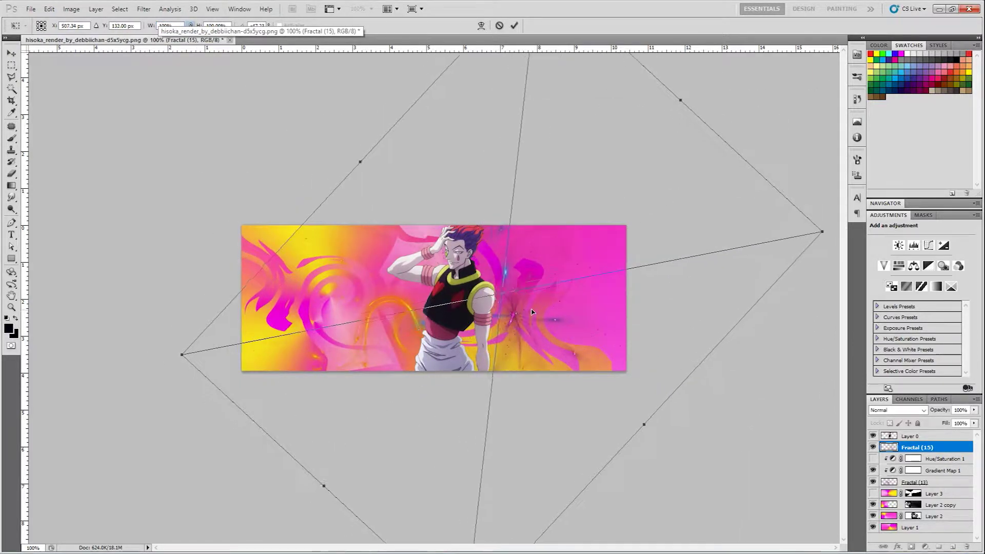
{"action": "key", "text": "Return"}
- Mask out the left part of Fractal (15) with a large black brush at 24% opacity and apply the mask
{"action": "left_click", "coordinate": [909, 547]}
{"action": "left_click", "coordinate": [481, 216]}
{"action": "key", "text": "b"}
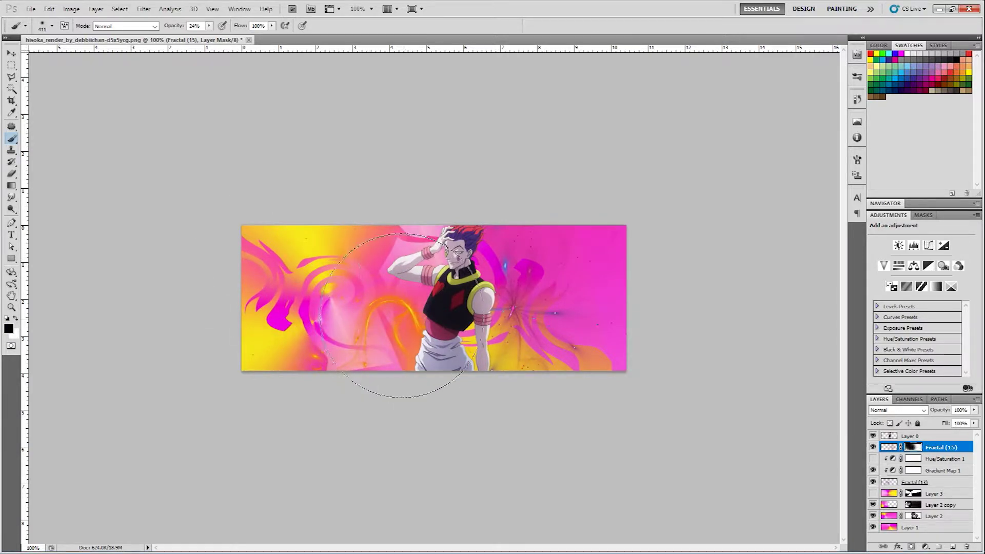
{"action": "left_click", "coordinate": [967, 547]}
{"action": "left_click", "coordinate": [460, 215]}
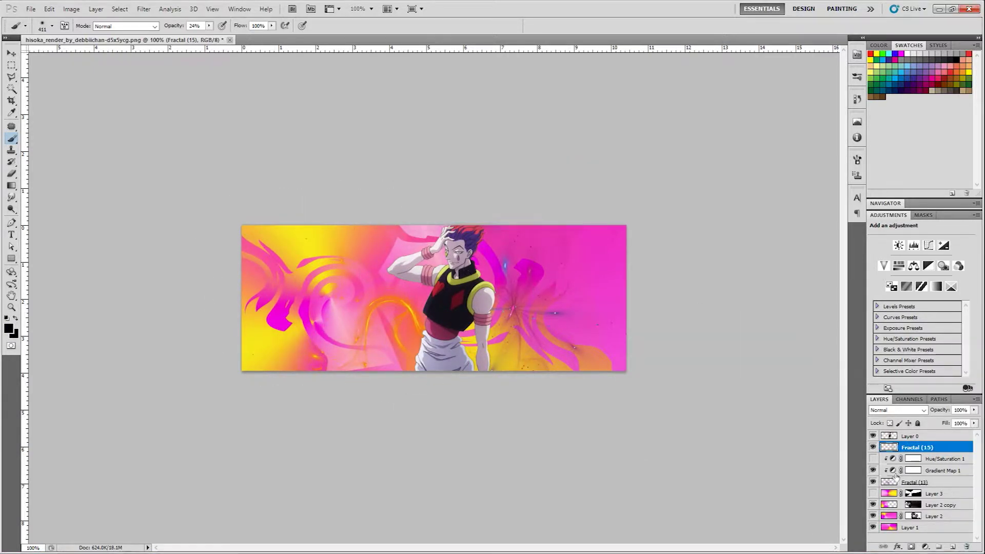
- Duplicate Gradient Map 1, clip the copy to Fractal (15) and shift its yellow stop closer to the red one
{"action": "left_click", "coordinate": [891, 472]}
{"action": "key", "text": "ctrl+j"}
{"action": "left_click_drag", "start_coordinate": [890, 472], "coordinate": [885, 443]}
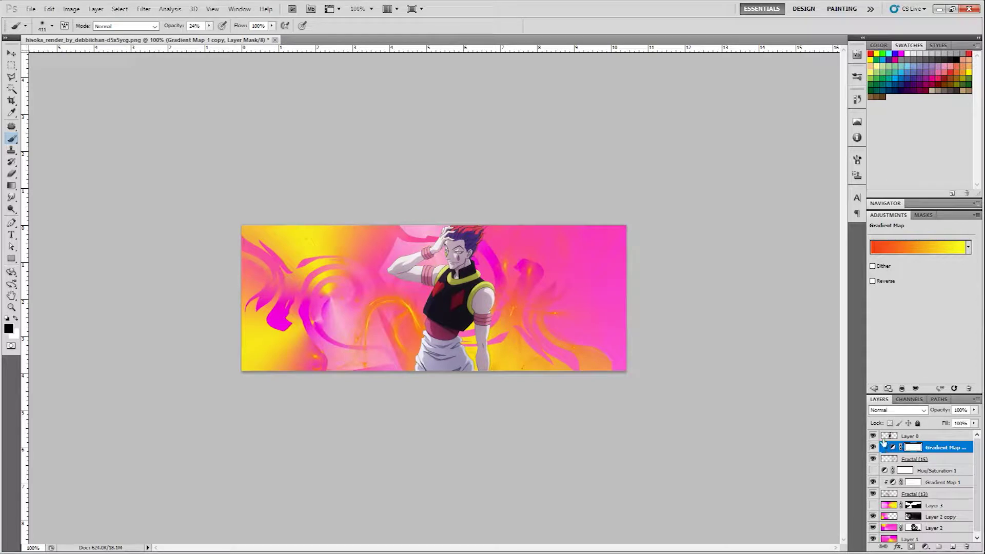
{"action": "left_click", "coordinate": [906, 248]}
{"action": "left_click_drag", "start_coordinate": [790, 253], "coordinate": [709, 251]}
{"action": "left_click", "coordinate": [780, 99]}
{"action": "key", "text": "b"}
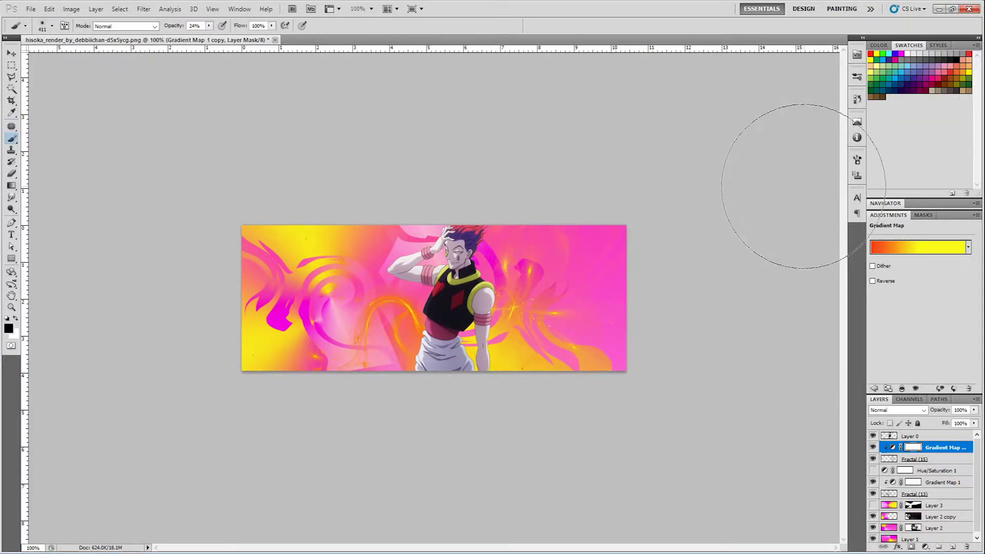
- Twirl the centre of Fractal (15) in Liquify with brush size 256
{"action": "key", "text": "alt+bracketleft"}
{"action": "left_click", "coordinate": [153, 68]}
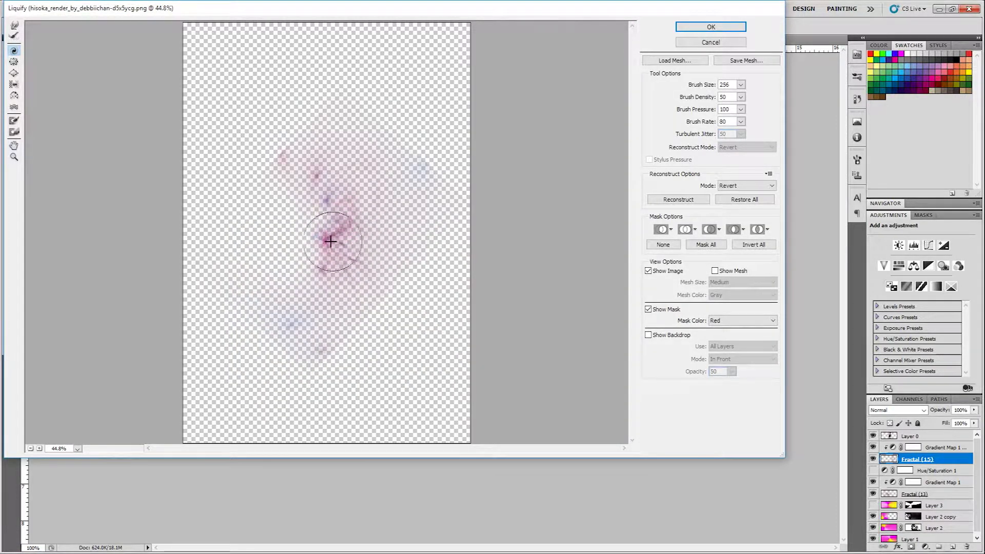
{"action": "left_click_drag", "start_coordinate": [330, 243], "coordinate": [350, 262]}
{"action": "left_click", "coordinate": [726, 41]}
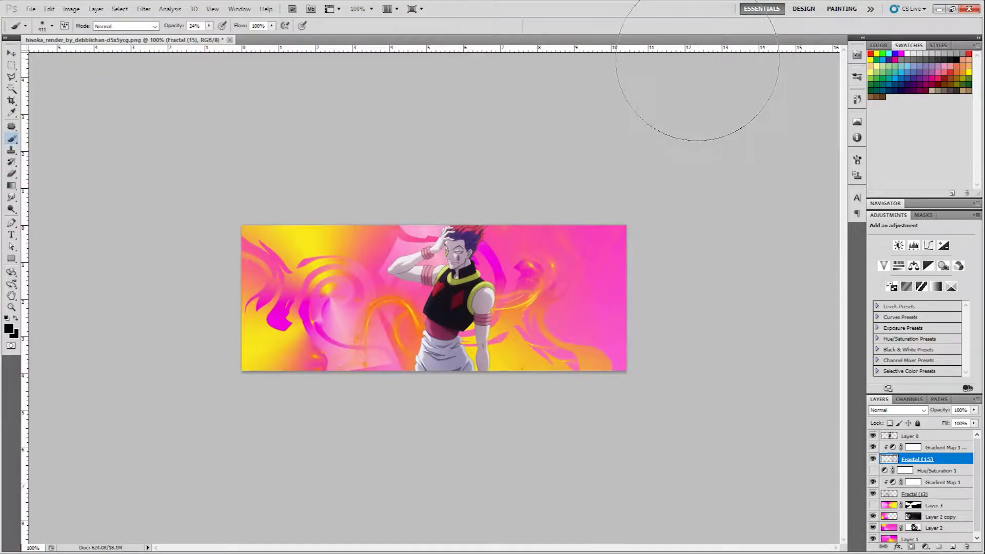
- Place Effect 14 from the hisoka folder above Fractal (15) and enlarge it proportionally to cover the whole banner
{"action": "left_click", "coordinate": [969, 103]}
{"action": "left_click_drag", "start_coordinate": [437, 143], "coordinate": [578, 263]}
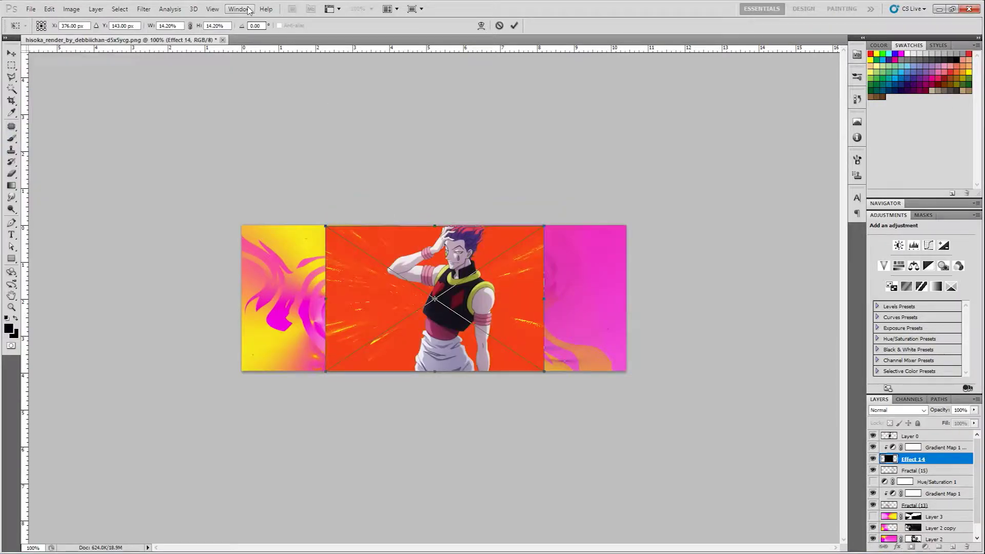
{"action": "left_click", "coordinate": [190, 26]}
{"action": "left_click_drag", "start_coordinate": [153, 27], "coordinate": [165, 27]}
{"action": "key", "text": "Return"}
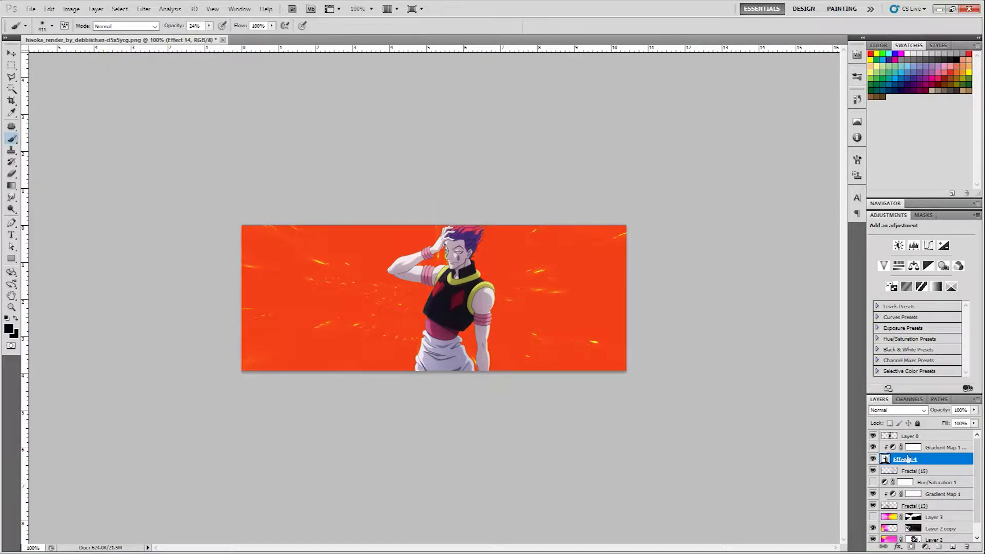
- Duplicate the gradient map above Effect 14 and clip the copy to Fractal (15)
{"action": "left_click", "coordinate": [893, 448]}
{"action": "key", "text": "ctrl+j"}
{"action": "left_click_drag", "start_coordinate": [892, 449], "coordinate": [886, 476]}
{"action": "left_click", "coordinate": [885, 477], "text": "alt"}
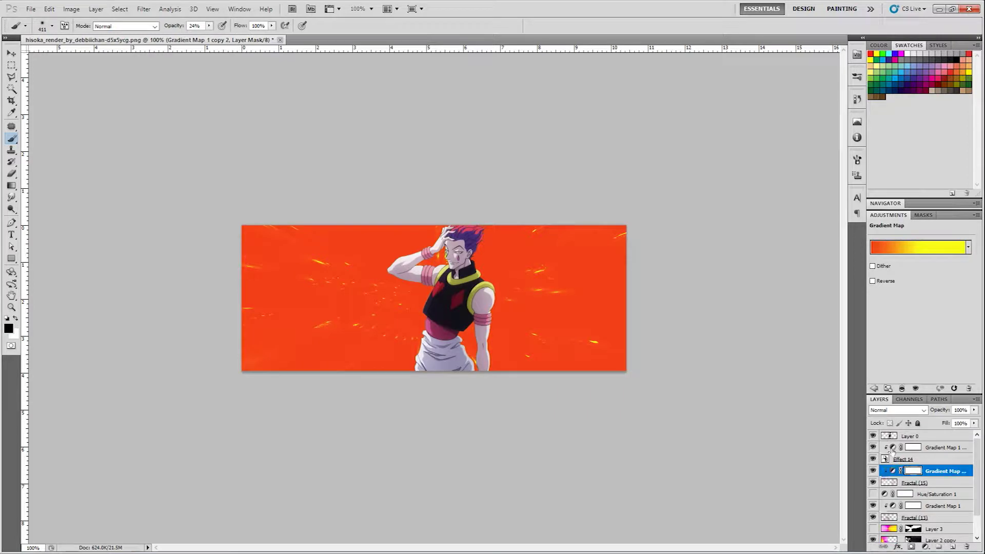
- Set the Effect 14 layer's blend mode to Color Dodge and compare the banner with it hidden and shown
{"action": "left_click", "coordinate": [897, 460]}
{"action": "left_click", "coordinate": [895, 411]}
{"action": "left_click", "coordinate": [885, 237]}
{"action": "left_click", "coordinate": [874, 460]}
{"action": "left_click", "coordinate": [873, 460]}
- Set the first stop of Effect 14's gradient map to black 000000 and move its yellow stop to about 45%
{"action": "left_click", "coordinate": [893, 448]}
{"action": "left_click", "coordinate": [911, 247]}
{"action": "double_click", "coordinate": [605, 255]}
{"action": "left_click_drag", "start_coordinate": [644, 303], "coordinate": [662, 352]}
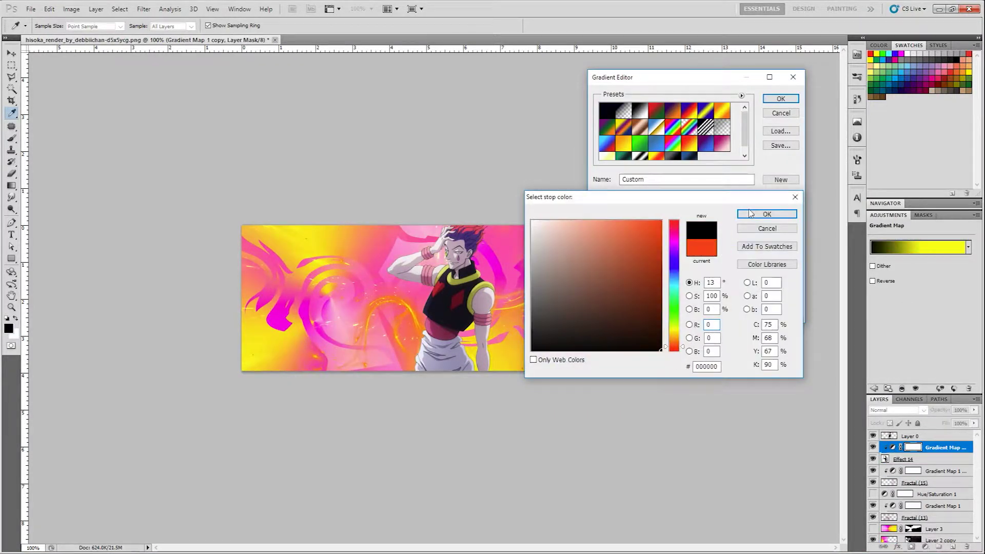
{"action": "left_click", "coordinate": [750, 213]}
{"action": "left_click_drag", "start_coordinate": [649, 253], "coordinate": [692, 253]}
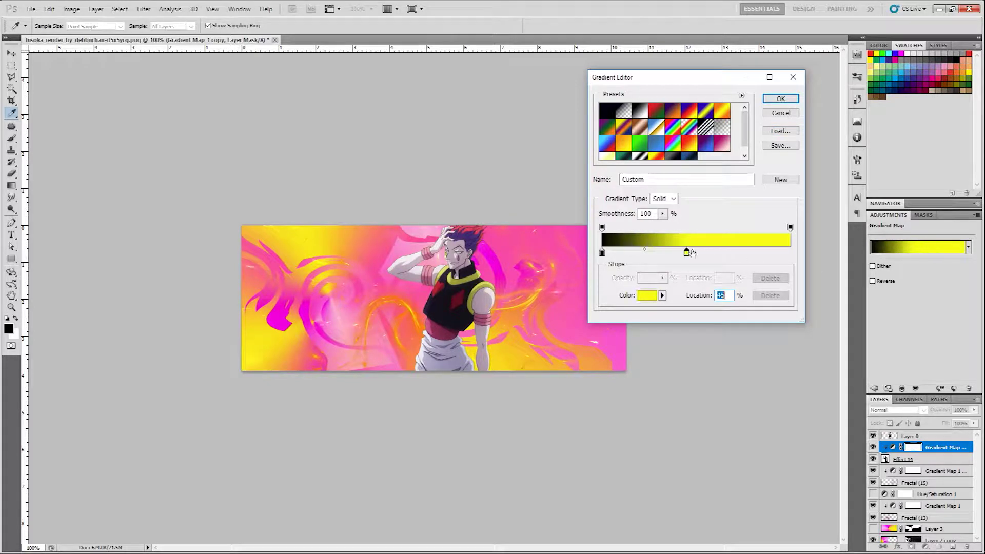
- Move Effect 14 with its gradient map above the character layer and mask it off the character
{"action": "left_click_drag", "start_coordinate": [900, 461], "coordinate": [903, 436]}
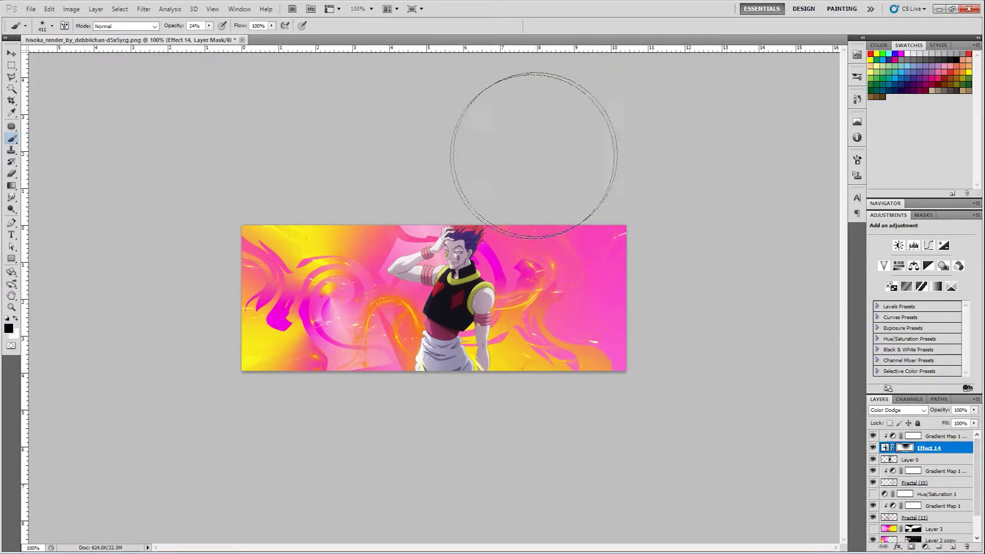
{"action": "left_click", "coordinate": [12, 53]}
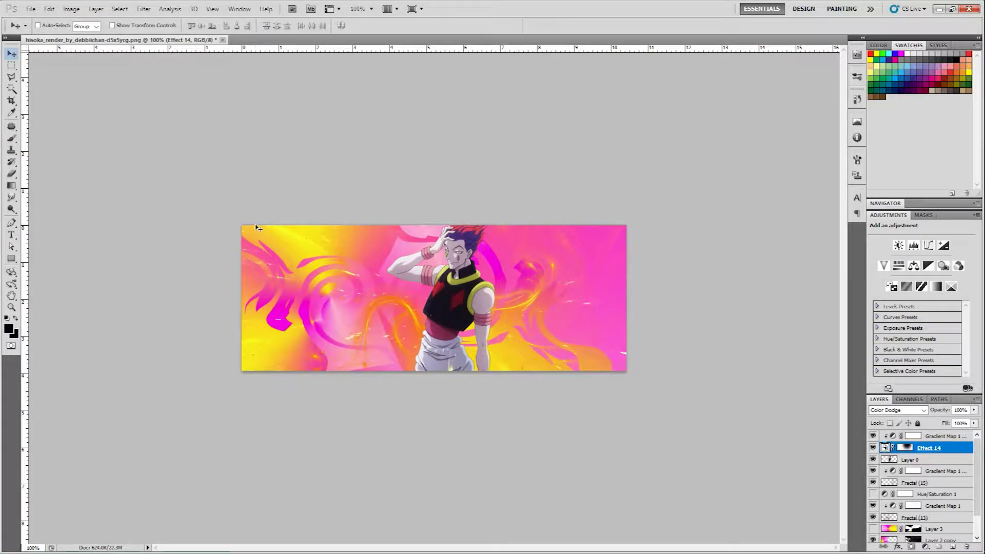
- Place c4d23 from the hisoka folder above Effect 14, scaling, rotating and positioning it across the character
{"action": "mouse_move", "coordinate": [979, 126]}
{"action": "left_click", "coordinate": [969, 103]}
{"action": "left_click_drag", "start_coordinate": [272, 141], "coordinate": [621, 277]}
{"action": "left_click_drag", "start_coordinate": [441, 290], "coordinate": [510, 340]}
{"action": "left_click_drag", "start_coordinate": [689, 204], "coordinate": [566, 161]}
{"action": "left_click_drag", "start_coordinate": [568, 214], "coordinate": [641, 58]}
{"action": "left_click_drag", "start_coordinate": [611, 169], "coordinate": [580, 209]}
{"action": "left_click_drag", "start_coordinate": [611, 97], "coordinate": [624, 55]}
{"action": "left_click_drag", "start_coordinate": [575, 261], "coordinate": [551, 280]}
{"action": "key", "text": "Return"}
- Transform c4d23 again, rotating it to about -15 degrees and shifting it across the character's lower body
{"action": "key", "text": "ctrl+t"}
{"action": "left_click_drag", "start_coordinate": [719, 170], "coordinate": [736, 202]}
{"action": "mouse_move", "coordinate": [557, 263]}
{"action": "left_mouse_down"}
{"action": "mouse_move", "coordinate": [565, 302]}
{"action": "mouse_move", "coordinate": [563, 281]}
{"action": "left_mouse_up"}
{"action": "left_click_drag", "start_coordinate": [652, 110], "coordinate": [627, 145]}
{"action": "left_click_drag", "start_coordinate": [728, 201], "coordinate": [748, 247]}
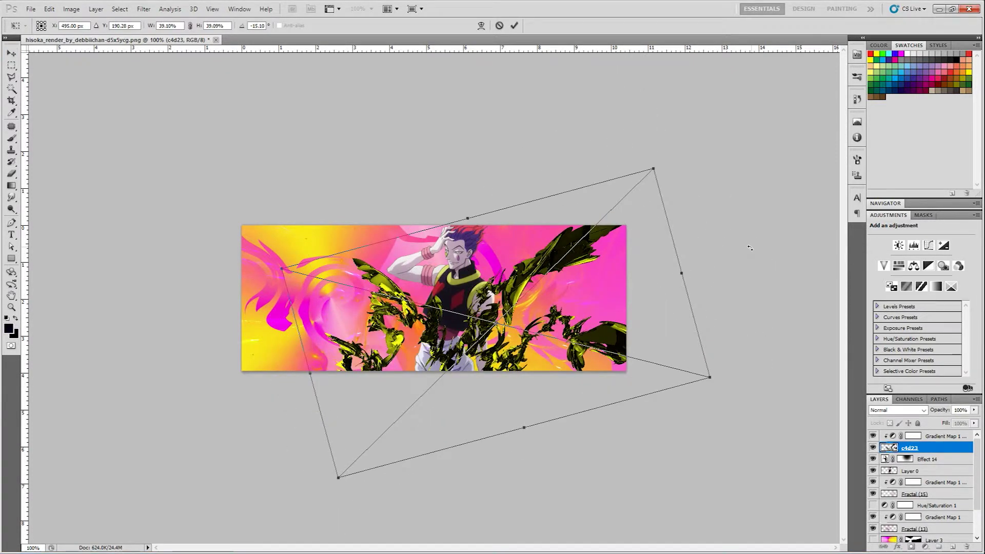
{"action": "left_click_drag", "start_coordinate": [673, 271], "coordinate": [680, 282]}
{"action": "key", "text": "Return"}
- Duplicate the black-to-yellow gradient map, clip the copy to Effect 14 and hide the gradient map above c4d23
{"action": "left_click", "coordinate": [890, 436]}
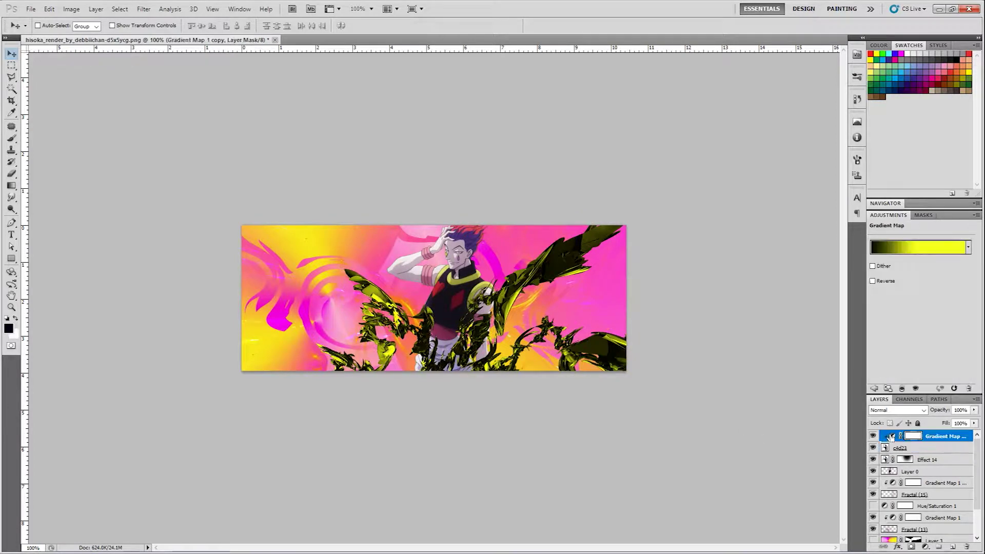
{"action": "key", "text": "ctrl+j"}
{"action": "left_click_drag", "start_coordinate": [891, 437], "coordinate": [884, 455]}
{"action": "left_click", "coordinate": [873, 436]}
{"action": "left_click", "coordinate": [873, 448]}
{"action": "left_click", "coordinate": [873, 460]}
{"action": "left_click", "coordinate": [873, 461]}
{"action": "key", "text": "ctrl+alt+g"}
{"action": "left_click", "coordinate": [873, 448]}
{"action": "left_click", "coordinate": [873, 438]}
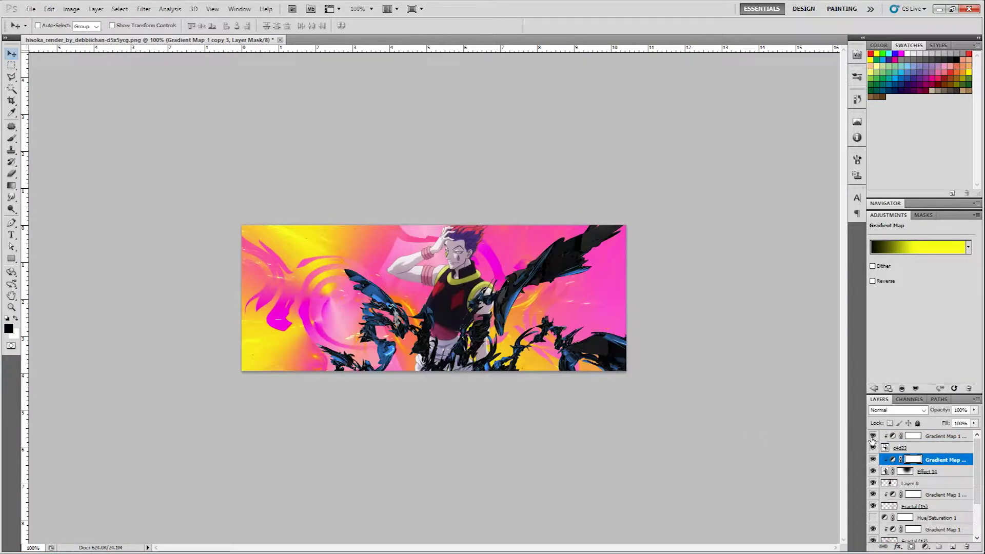
- Rasterize c4d23 and twirl its shards around the character in Liquify
{"action": "left_click", "coordinate": [909, 448]}
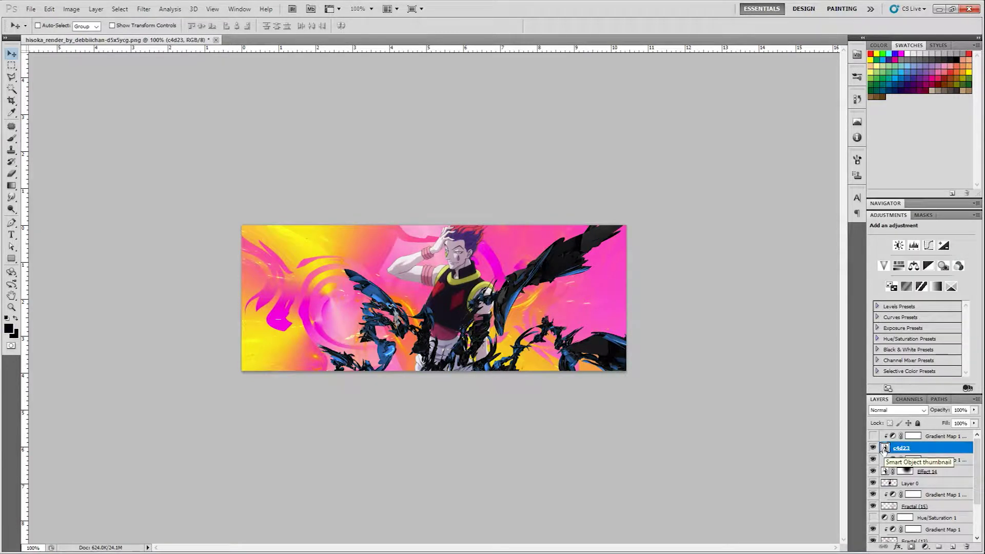
{"action": "key", "text": "b"}
{"action": "left_click", "coordinate": [144, 9]}
{"action": "left_click", "coordinate": [158, 69]}
{"action": "mouse_move", "coordinate": [349, 219]}
{"action": "left_mouse_down"}
{"action": "mouse_move", "coordinate": [372, 229]}
{"action": "mouse_move", "coordinate": [383, 186]}
{"action": "mouse_move", "coordinate": [334, 308]}
{"action": "left_mouse_up"}
{"action": "left_click", "coordinate": [711, 27]}
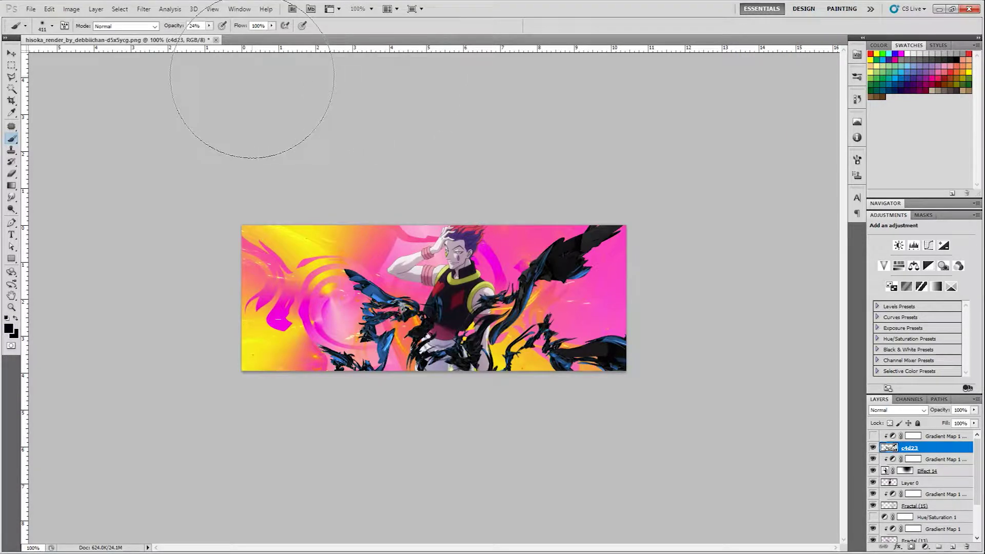
- Mask c4d23 and, with the brush at 67% opacity, paint away the shards left of the character and across the waist
{"action": "left_click", "coordinate": [208, 25]}
{"action": "mouse_move", "coordinate": [355, 339]}
{"action": "left_mouse_down"}
{"action": "mouse_move", "coordinate": [361, 303]}
{"action": "mouse_move", "coordinate": [423, 322]}
{"action": "left_mouse_up"}
{"action": "key", "text": "x"}
{"action": "right_click", "coordinate": [528, 378]}
{"action": "right_click", "coordinate": [481, 333]}
{"action": "left_click", "coordinate": [510, 354]}
{"action": "left_click_drag", "start_coordinate": [506, 357], "coordinate": [509, 356]}
{"action": "left_click", "coordinate": [513, 395]}
{"action": "left_click_drag", "start_coordinate": [463, 355], "coordinate": [434, 346]}
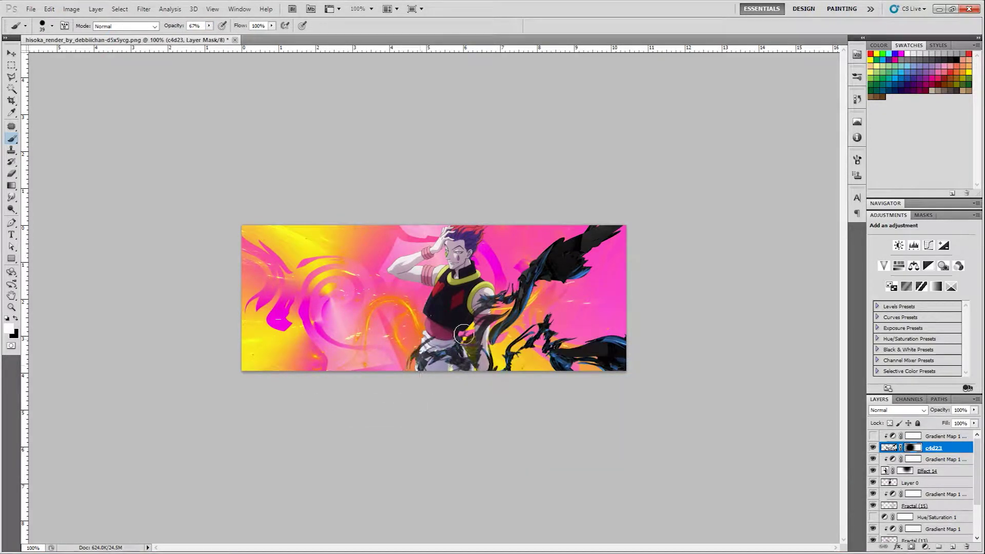
- Show the gradient map above c4d23 and change its black stop to white and its yellow stop to magenta #f600ff
{"action": "left_click", "coordinate": [874, 436]}
{"action": "left_click", "coordinate": [893, 436]}
{"action": "left_click", "coordinate": [916, 247]}
{"action": "left_click", "coordinate": [603, 253]}
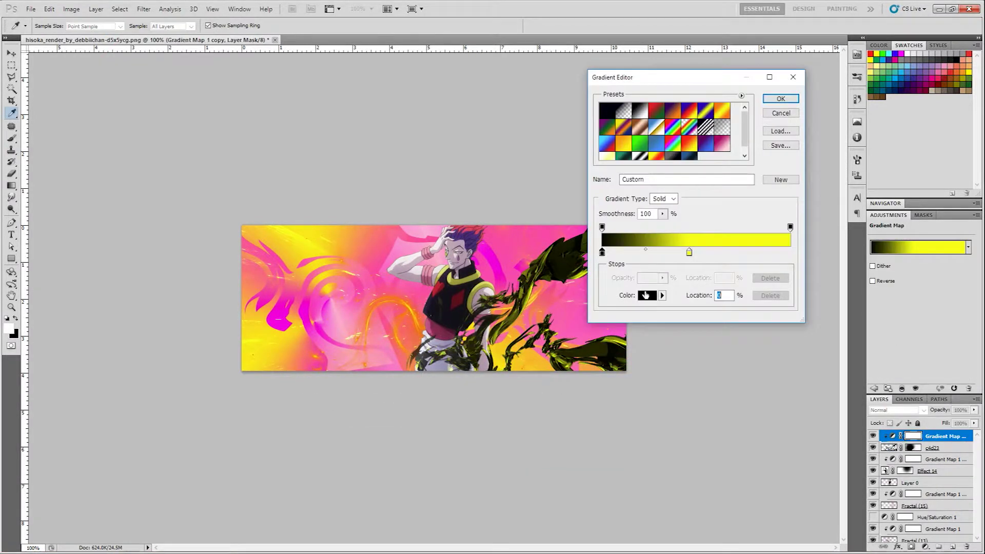
{"action": "left_click", "coordinate": [648, 296]}
{"action": "left_click", "coordinate": [532, 220]}
{"action": "left_click", "coordinate": [762, 215]}
{"action": "left_click", "coordinate": [690, 253]}
{"action": "left_click", "coordinate": [648, 295]}
{"action": "left_click", "coordinate": [672, 244]}
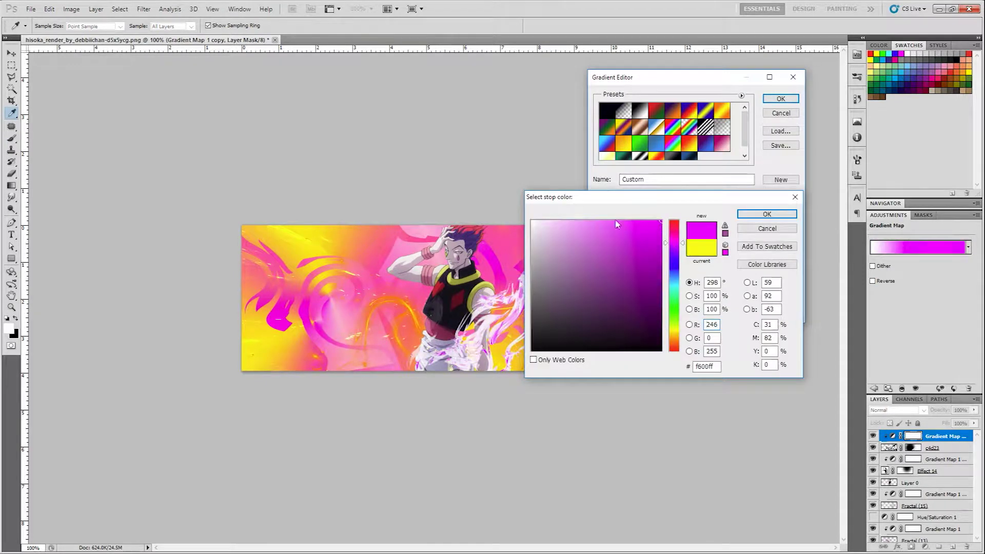
{"action": "left_click", "coordinate": [745, 216]}
- Adjust the gradient's starting stop to a pale near-white tint and apply the edited gradient
{"action": "left_click", "coordinate": [647, 297]}
{"action": "left_click", "coordinate": [674, 330]}
{"action": "left_click_drag", "start_coordinate": [652, 230], "coordinate": [574, 212]}
{"action": "left_click", "coordinate": [675, 241]}
{"action": "left_click", "coordinate": [569, 221]}
{"action": "left_click", "coordinate": [562, 222]}
{"action": "left_click", "coordinate": [767, 214]}
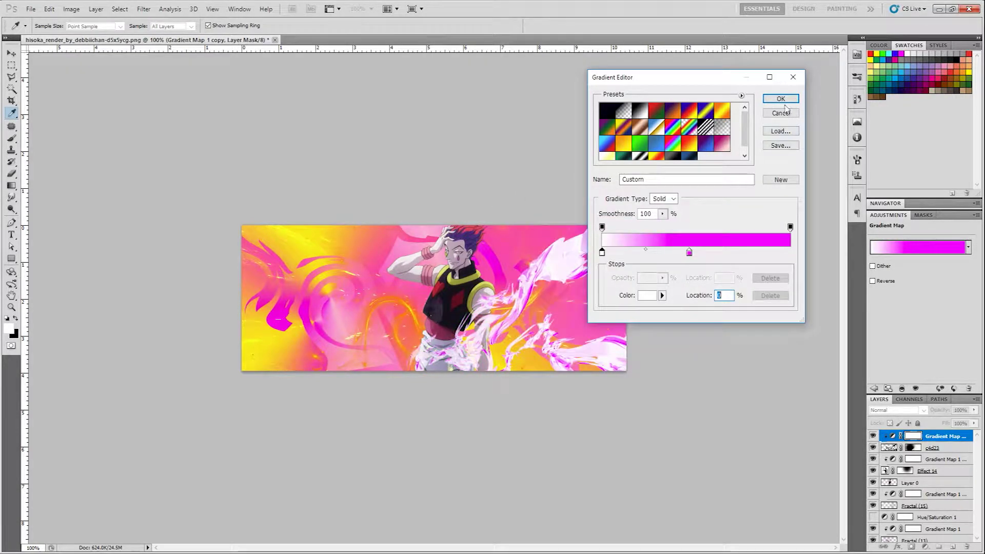
{"action": "left_click", "coordinate": [780, 99]}
- Try blend modes on the gradient map above c4d23, from Linear Dodge (Add) through Hue to Color
{"action": "key", "text": "b"}
{"action": "left_click", "coordinate": [897, 410]}
{"action": "left_click", "coordinate": [876, 167]}
{"action": "key", "text": "Down"}
{"action": "key", "text": "Down"}
{"action": "key", "text": "Down"}
{"action": "key", "text": "Down"}
{"action": "key", "text": "Down"}
{"action": "key", "text": "Down"}
{"action": "key", "text": "Down"}
{"action": "key", "text": "Down"}
{"action": "key", "text": "Down"}
{"action": "key", "text": "Down"}
{"action": "key", "text": "Down"}
{"action": "key", "text": "Down"}
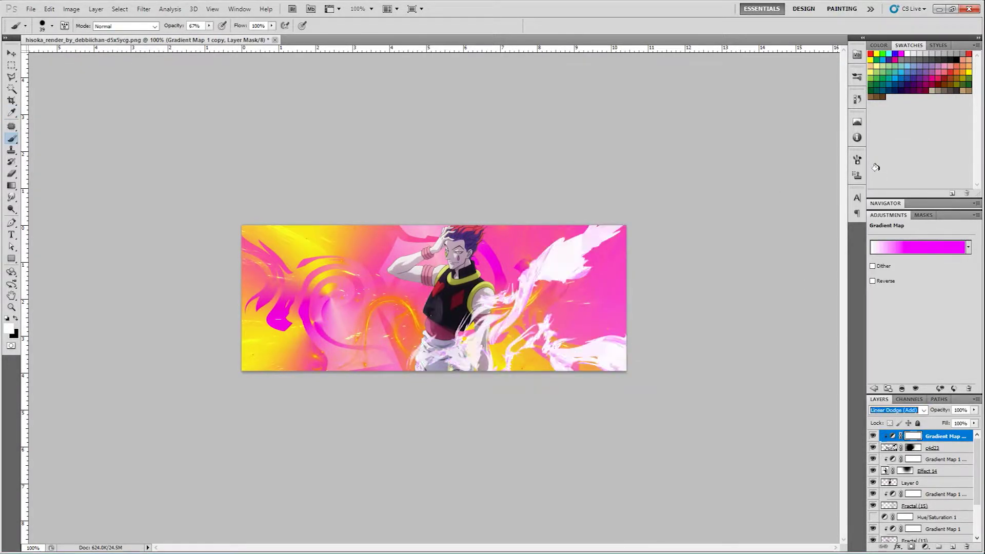
{"action": "key", "text": "Down"}
{"action": "key", "text": "Down"}
{"action": "key", "text": "Down"}
{"action": "key", "text": "Down"}
{"action": "key", "text": "Down"}
{"action": "key", "text": "Down"}
{"action": "key", "text": "Down"}
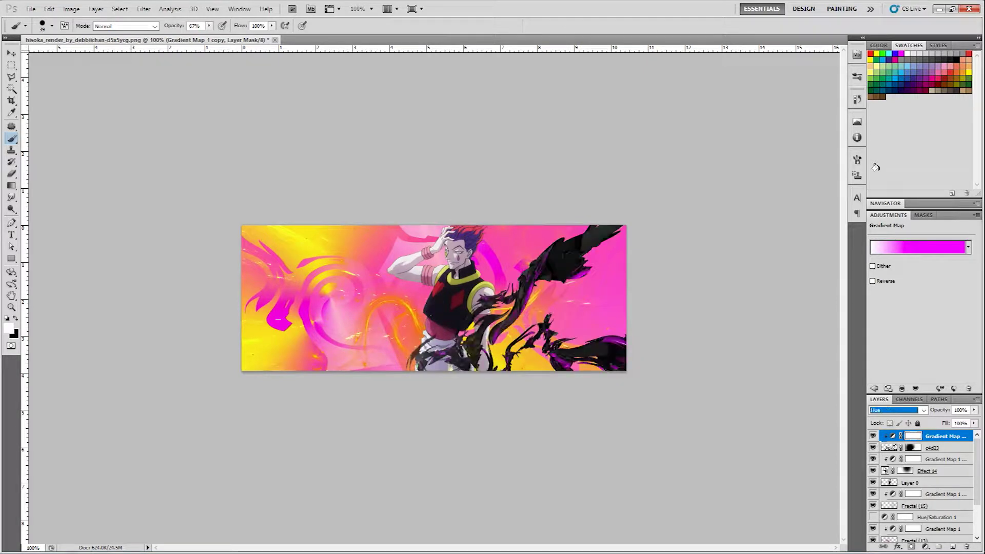
{"action": "key", "text": "Down"}
{"action": "key", "text": "Down"}
{"action": "key", "text": "Up"}
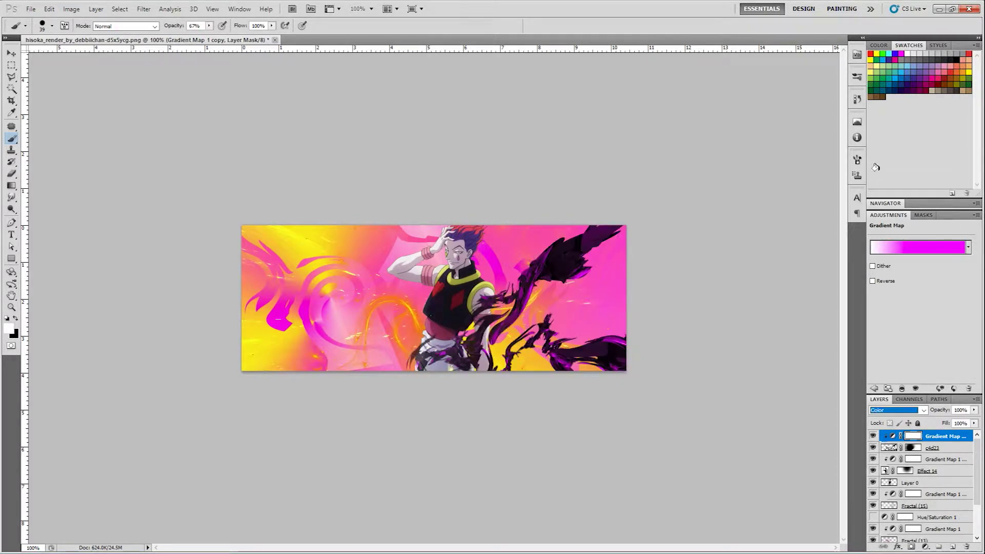
- Hide the gradient map and try a clipped Hue/Saturation adjustment on c4d23 with the hue at -180
{"action": "left_click", "coordinate": [874, 436]}
{"action": "left_click", "coordinate": [883, 446]}
{"action": "key", "text": "ctrl+i"}
{"action": "key", "text": "ctrl+i"}
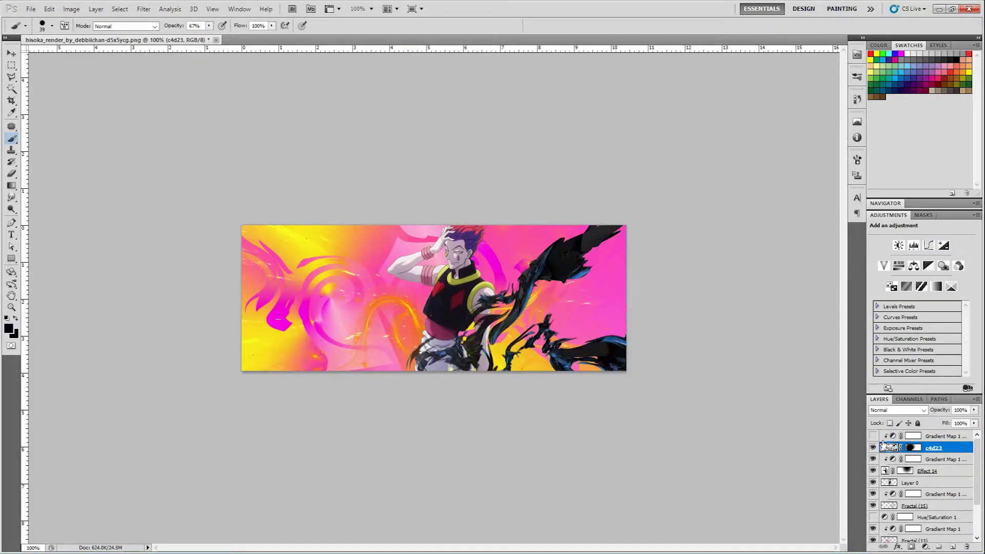
{"action": "left_click", "coordinate": [926, 547]}
{"action": "left_click", "coordinate": [931, 435]}
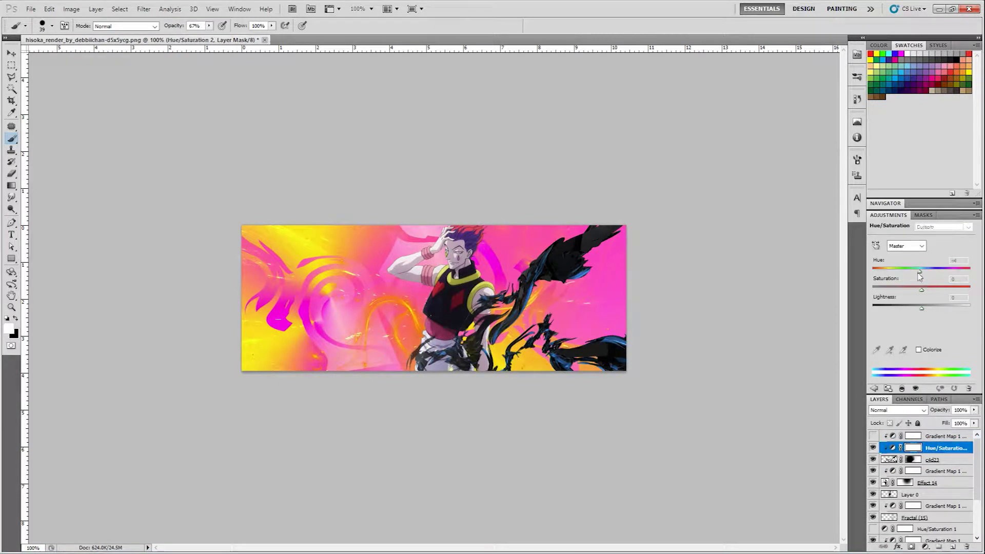
{"action": "left_click_drag", "start_coordinate": [932, 287], "coordinate": [880, 291]}
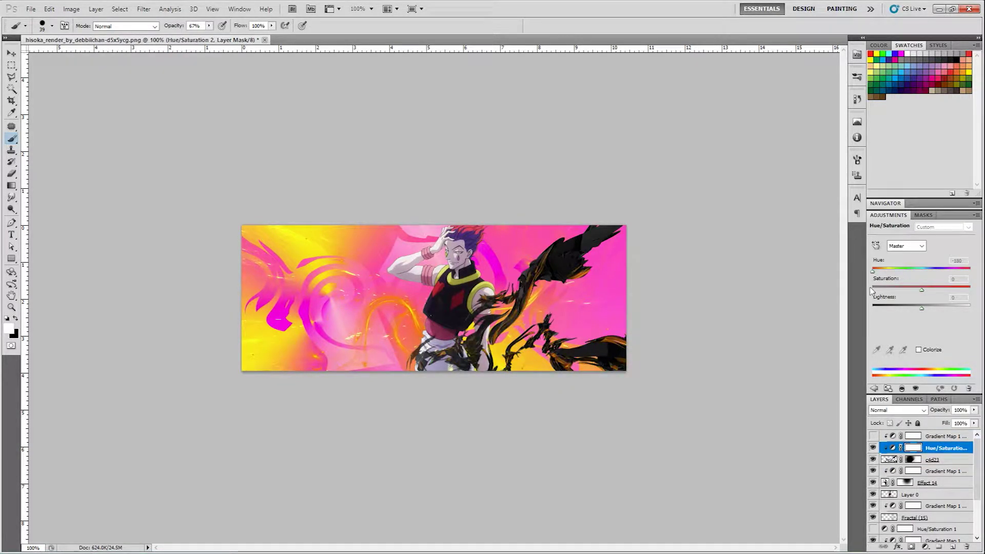
- Hide the Hue/Saturation adjustment, show the white-to-magenta gradient map and set its blend mode to Normal
{"action": "left_click", "coordinate": [873, 448]}
{"action": "left_click", "coordinate": [874, 437]}
{"action": "left_click", "coordinate": [938, 436]}
{"action": "left_click", "coordinate": [899, 410]}
{"action": "left_click", "coordinate": [884, 146]}
- Rotate c4d23 and move it lower so its shards sweep from the character's waist toward the banner's right edge
{"action": "left_click", "coordinate": [890, 461]}
{"action": "key", "text": "v"}
{"action": "mouse_move", "coordinate": [405, 286]}
{"action": "left_mouse_down"}
{"action": "mouse_move", "coordinate": [413, 302]}
{"action": "mouse_move", "coordinate": [321, 322]}
{"action": "mouse_move", "coordinate": [405, 277]}
{"action": "left_mouse_up"}
{"action": "key", "text": "ctrl+t"}
{"action": "left_click_drag", "start_coordinate": [719, 185], "coordinate": [744, 257]}
{"action": "left_click_drag", "start_coordinate": [581, 264], "coordinate": [531, 320]}
{"action": "key", "text": "Return"}
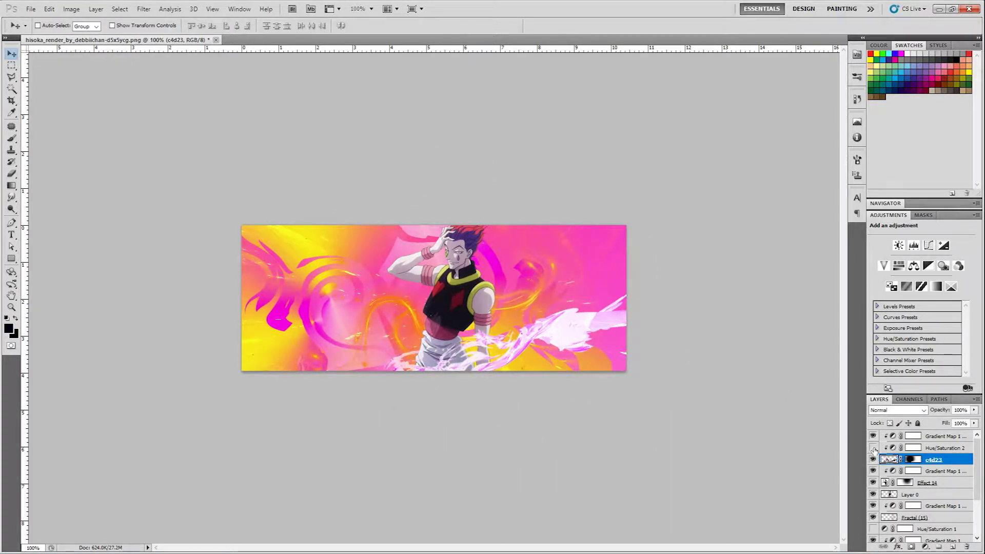
- Try the Hue/Saturation adjustment above c4d23's gradient map with a shifted hue, and delete the adjustment
{"action": "left_click", "coordinate": [873, 448]}
{"action": "left_click_drag", "start_coordinate": [893, 448], "coordinate": [892, 437]}
{"action": "left_click_drag", "start_coordinate": [972, 273], "coordinate": [897, 285]}
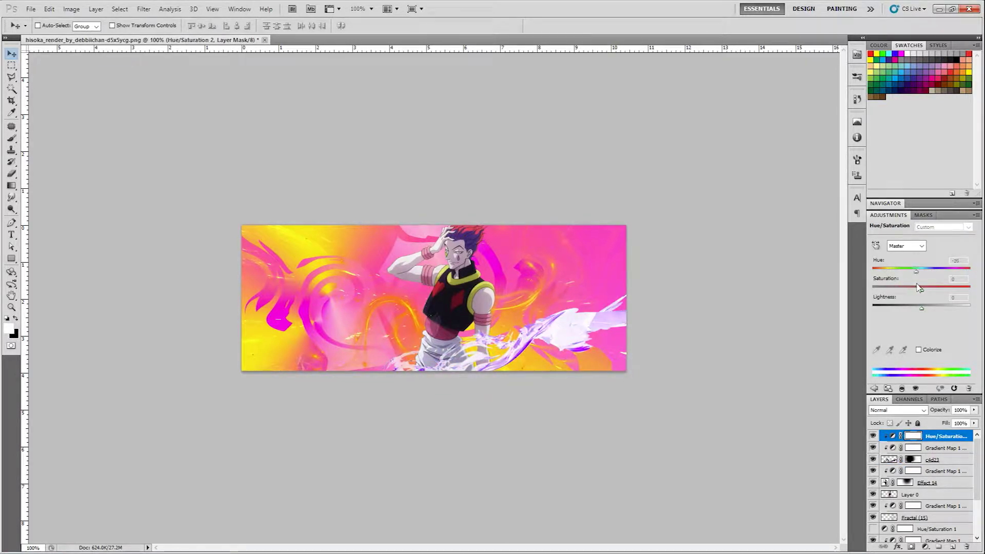
{"action": "left_click_drag", "start_coordinate": [944, 436], "coordinate": [967, 546]}
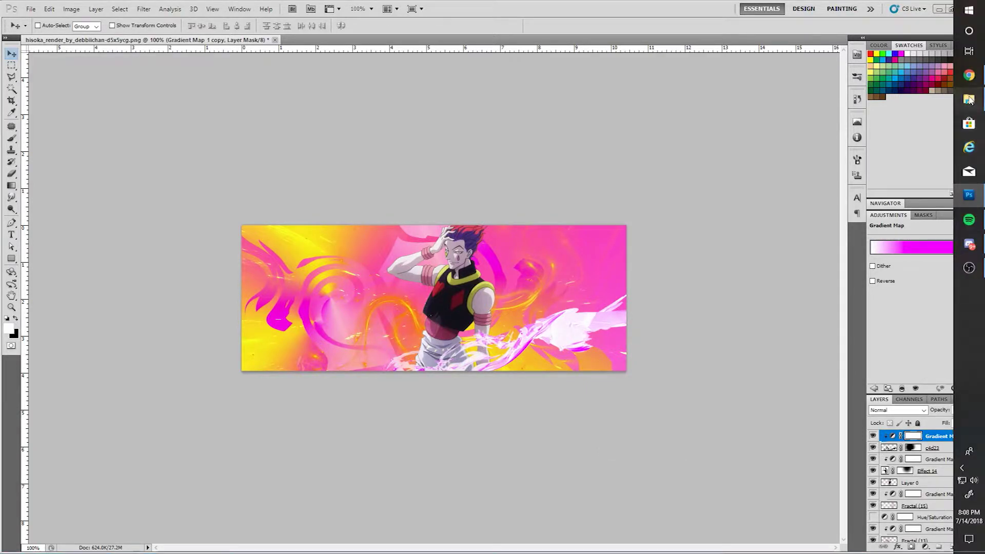
- Place a second c4d23 from the hisoka folder, scaling, rotating and positioning it across the banner's left side and the character's torso
{"action": "left_click", "coordinate": [967, 141]}
{"action": "left_click_drag", "start_coordinate": [295, 81], "coordinate": [428, 92]}
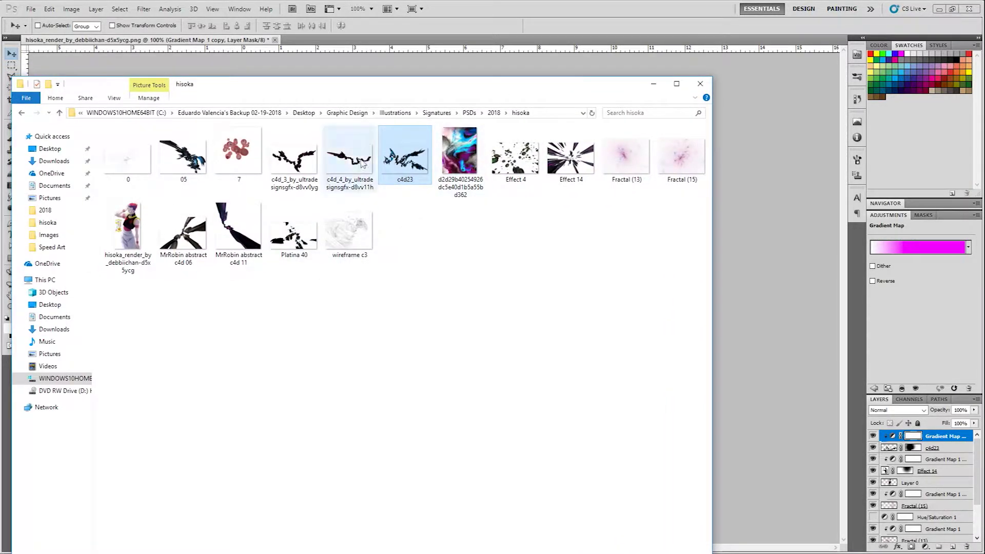
{"action": "left_click_drag", "start_coordinate": [419, 158], "coordinate": [749, 326]}
{"action": "left_click_drag", "start_coordinate": [487, 313], "coordinate": [398, 325]}
{"action": "left_click_drag", "start_coordinate": [483, 226], "coordinate": [254, 437]}
{"action": "left_click_drag", "start_coordinate": [467, 263], "coordinate": [242, 339]}
{"action": "left_click_drag", "start_coordinate": [343, 300], "coordinate": [349, 479]}
{"action": "left_click_drag", "start_coordinate": [434, 184], "coordinate": [450, 160]}
{"action": "left_click_drag", "start_coordinate": [545, 189], "coordinate": [556, 205]}
{"action": "mouse_move", "coordinate": [440, 241]}
{"action": "left_mouse_down"}
{"action": "mouse_move", "coordinate": [432, 253]}
{"action": "mouse_move", "coordinate": [429, 244]}
{"action": "left_mouse_up"}
{"action": "left_click_drag", "start_coordinate": [508, 198], "coordinate": [534, 239]}
{"action": "left_click_drag", "start_coordinate": [468, 251], "coordinate": [446, 247]}
{"action": "key", "text": "Return"}
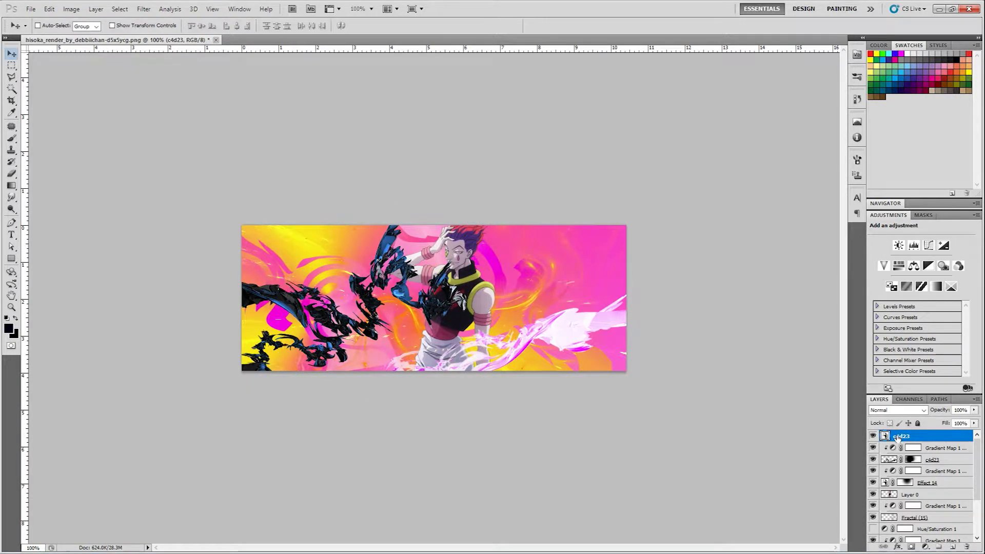
- Move the second c4d23 beneath Fractal (13) with a clipped copy of the white-to-magenta gradient map
{"action": "left_click_drag", "start_coordinate": [895, 437], "coordinate": [897, 499]}
{"action": "left_click", "coordinate": [931, 437]}
{"action": "key", "text": "ctrl+j"}
{"action": "left_click_drag", "start_coordinate": [932, 436], "coordinate": [918, 500]}
{"action": "left_click", "coordinate": [889, 499], "text": "alt"}
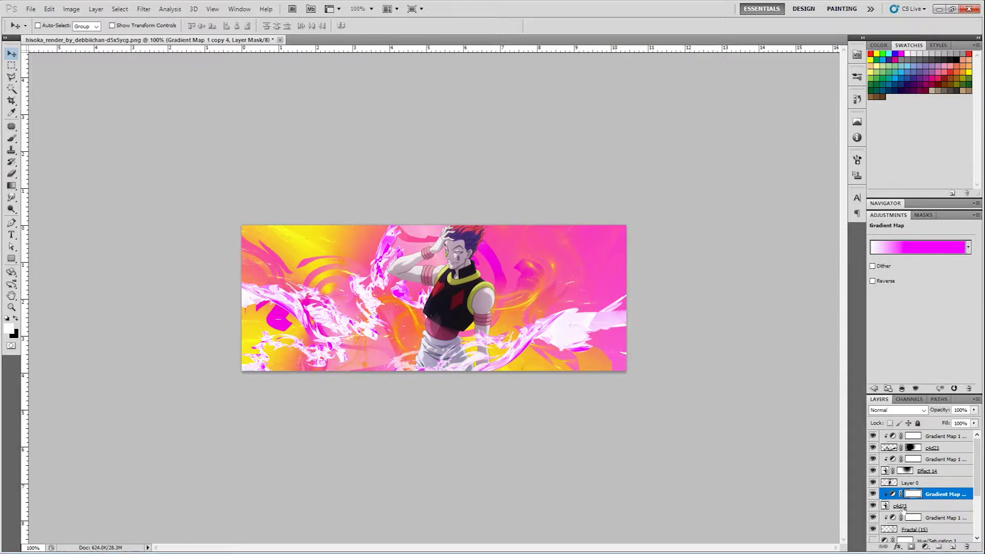
{"action": "left_click", "coordinate": [902, 506], "text": "shift"}
{"action": "left_click_drag", "start_coordinate": [902, 506], "coordinate": [894, 531]}
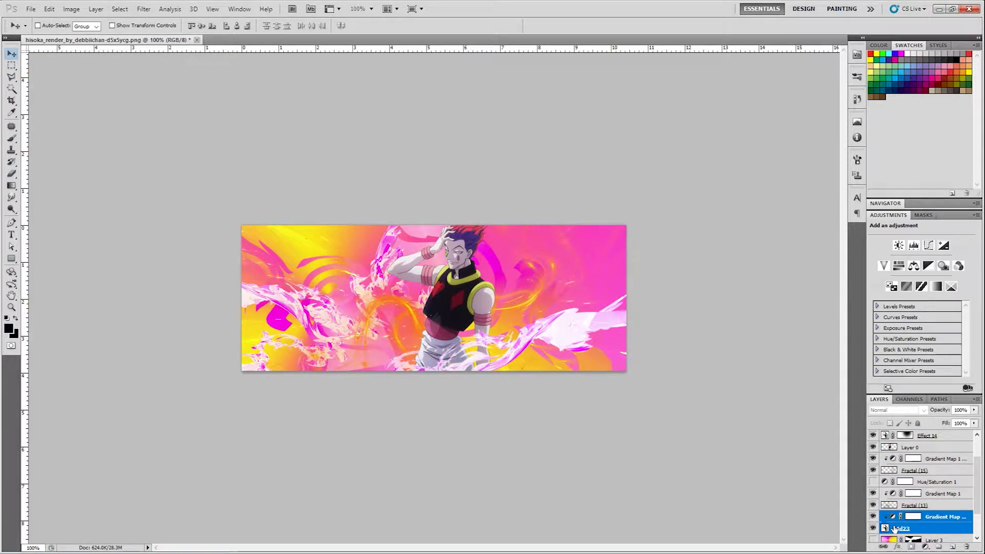
- Place the d2d29b40254926dc5e40d1b5a55bd362 image from the hisoka folder, scaling and positioning it to cover the whole banner
{"action": "mouse_move", "coordinate": [984, 165]}
{"action": "left_click", "coordinate": [978, 102]}
{"action": "left_click_drag", "start_coordinate": [459, 159], "coordinate": [765, 241]}
{"action": "left_click", "coordinate": [191, 26]}
{"action": "mouse_move", "coordinate": [152, 25]}
{"action": "left_mouse_down"}
{"action": "mouse_move", "coordinate": [186, 31]}
{"action": "mouse_move", "coordinate": [149, 30]}
{"action": "left_mouse_up"}
{"action": "type", "text": "100"}
{"action": "left_click_drag", "start_coordinate": [419, 229], "coordinate": [391, 139]}
{"action": "left_click_drag", "start_coordinate": [623, 287], "coordinate": [436, 114]}
{"action": "left_click_drag", "start_coordinate": [633, 407], "coordinate": [601, 383]}
{"action": "left_click_drag", "start_coordinate": [524, 232], "coordinate": [550, 254]}
{"action": "key", "text": "Return"}
- Try blend modes up to Hard Light on the placed marbled image
{"action": "left_click", "coordinate": [890, 412]}
{"action": "left_click", "coordinate": [888, 179]}
{"action": "key", "text": "Down"}
{"action": "key", "text": "Down"}
{"action": "key", "text": "Down"}
{"action": "key", "text": "Down"}
{"action": "key", "text": "Down"}
{"action": "key", "text": "Down"}
{"action": "key", "text": "Down"}
{"action": "key", "text": "Down"}
{"action": "key", "text": "Down"}
{"action": "key", "text": "Down"}
{"action": "key", "text": "Down"}
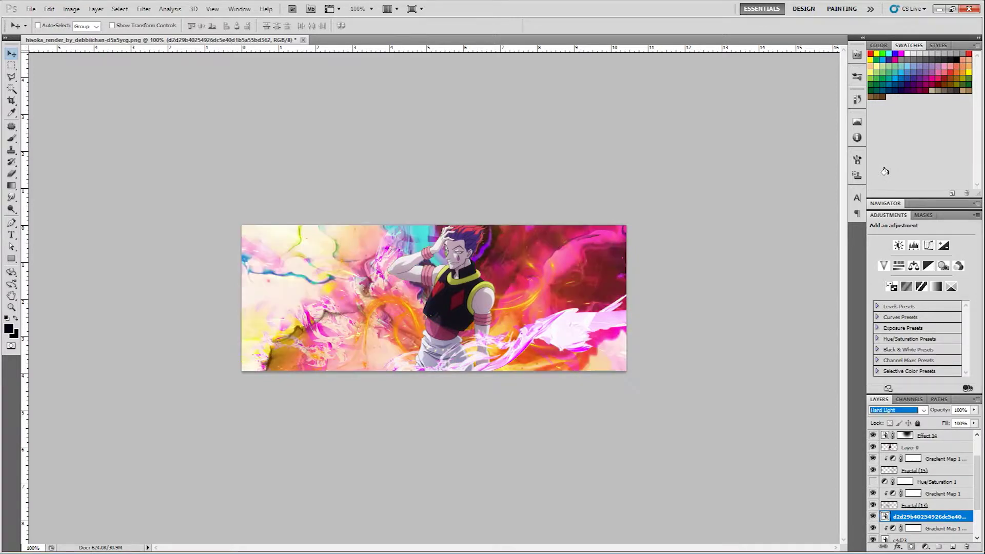
- Move the marbled image layer beneath Layer 3, above Layer 2 copy
{"action": "left_click", "coordinate": [898, 517]}
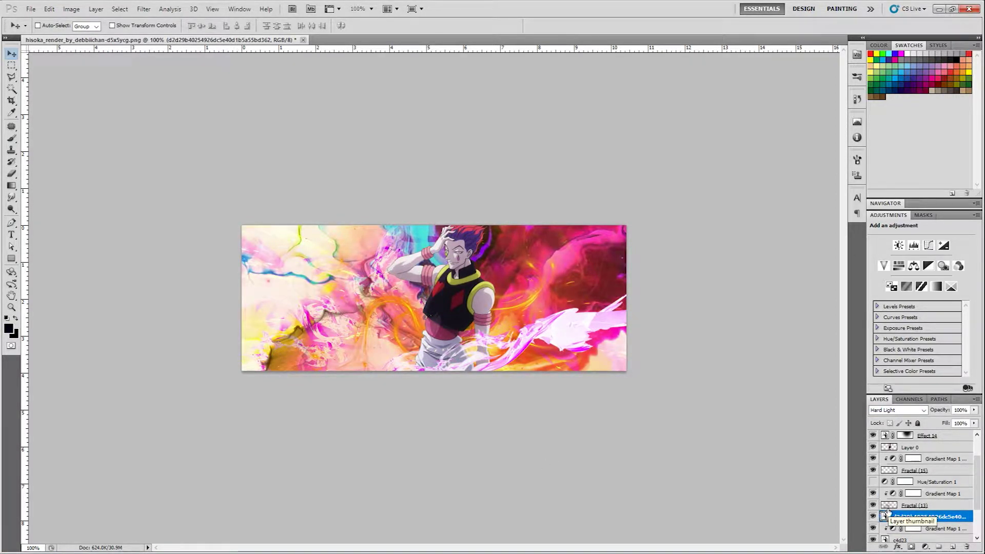
{"action": "left_click_drag", "start_coordinate": [893, 513], "coordinate": [896, 537]}
- Try further blend modes on the marbled image in its new layer position, including Hue and Linear Burn
{"action": "left_click", "coordinate": [898, 410]}
{"action": "left_click", "coordinate": [897, 303]}
{"action": "key", "text": "Down"}
{"action": "key", "text": "Down"}
{"action": "key", "text": "Down"}
{"action": "key", "text": "Down"}
{"action": "key", "text": "Down"}
{"action": "key", "text": "Down"}
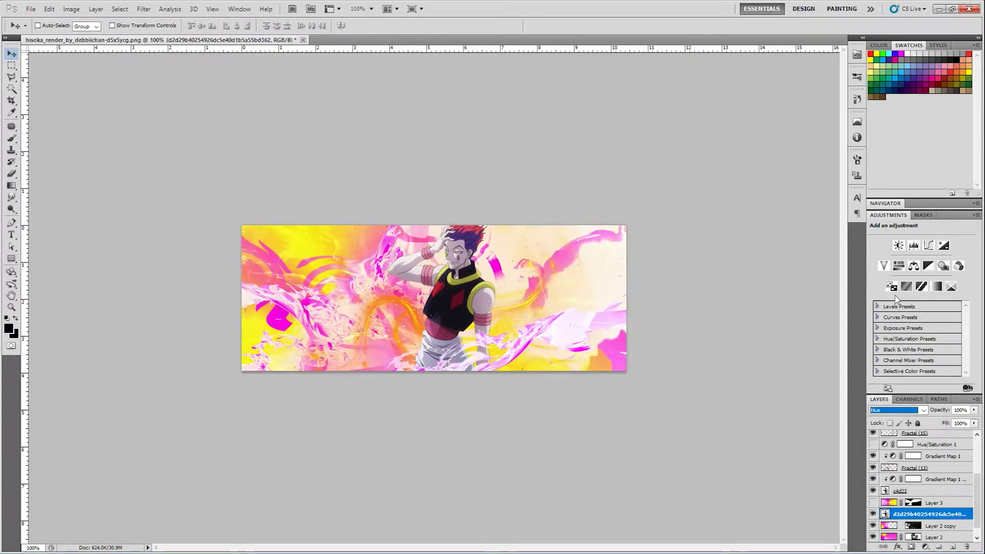
{"action": "key", "text": "Up"}
{"action": "key", "text": "Up"}
{"action": "key", "text": "Up"}
{"action": "key", "text": "Up"}
{"action": "key", "text": "Up"}
{"action": "key", "text": "Up"}
{"action": "key", "text": "Up"}
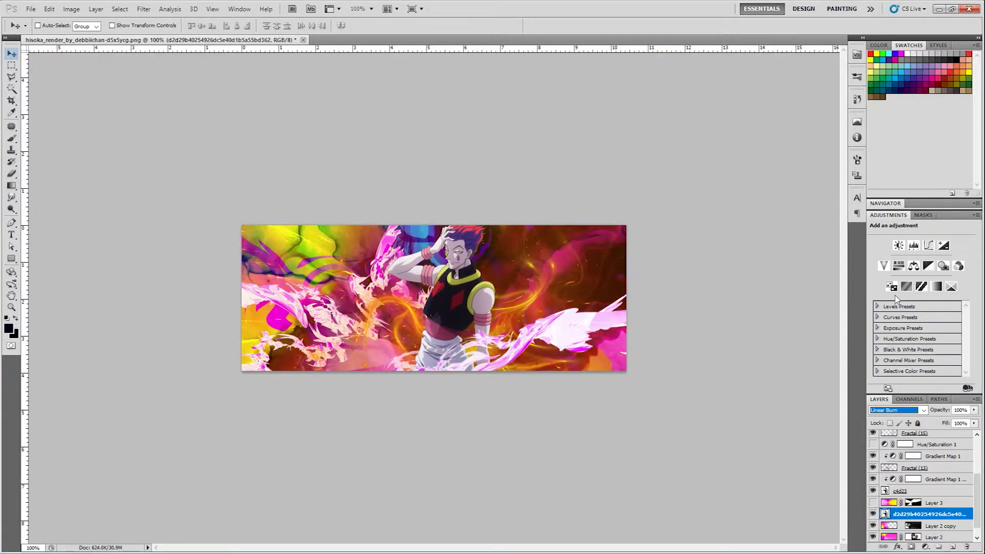
- Shift the marbled image slightly left and clip a Gradient Map adjustment with a purple preset gradient to it
{"action": "mouse_move", "coordinate": [498, 324]}
{"action": "left_mouse_down"}
{"action": "mouse_move", "coordinate": [475, 390]}
{"action": "mouse_move", "coordinate": [434, 447]}
{"action": "mouse_move", "coordinate": [491, 308]}
{"action": "mouse_move", "coordinate": [484, 326]}
{"action": "left_mouse_up"}
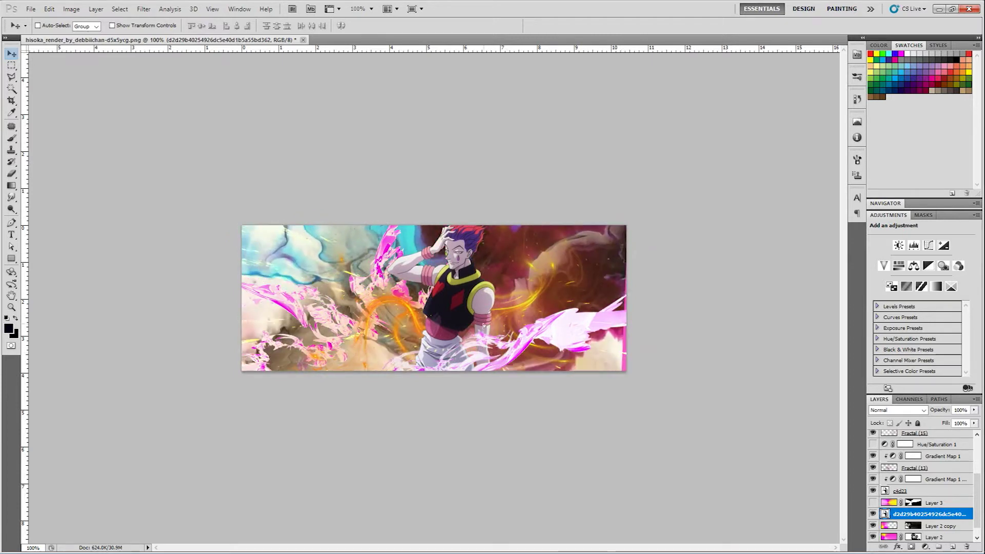
{"action": "left_click", "coordinate": [925, 547]}
{"action": "left_click", "coordinate": [905, 531]}
{"action": "left_click", "coordinate": [892, 248]}
{"action": "left_click", "coordinate": [722, 143]}
{"action": "left_click", "coordinate": [689, 144]}
{"action": "left_click", "coordinate": [705, 144]}
{"action": "left_click", "coordinate": [780, 98]}
- Set the marbled image layer's blend mode to Luminosity
{"action": "left_click", "coordinate": [930, 526]}
{"action": "left_click", "coordinate": [897, 410]}
{"action": "left_click", "coordinate": [876, 173]}
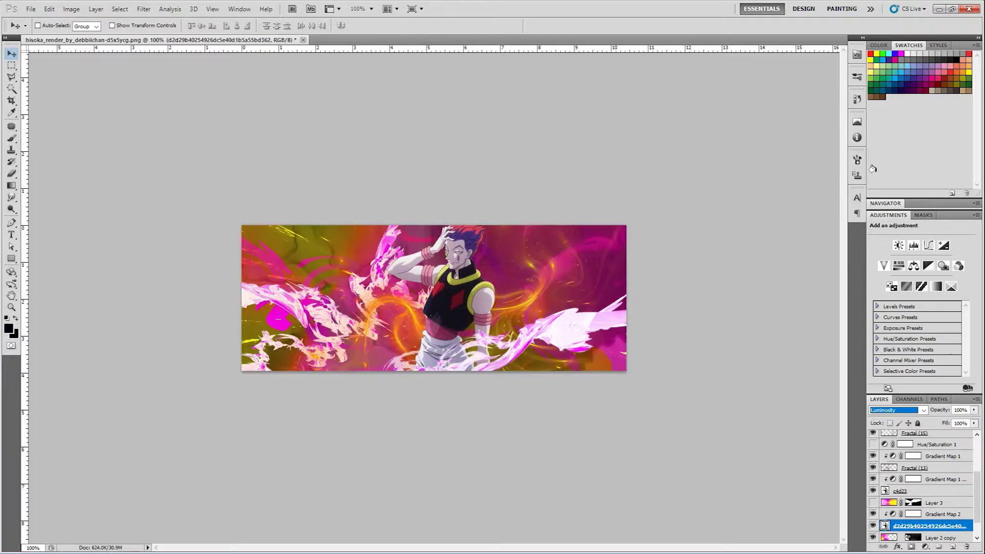
- Try more blend modes on the marbled image layer, including Hard Light
{"action": "key", "text": "Up"}
{"action": "key", "text": "Up"}
{"action": "key", "text": "Up"}
{"action": "key", "text": "Up"}
{"action": "key", "text": "Up"}
{"action": "key", "text": "Up"}
{"action": "key", "text": "Up"}
{"action": "key", "text": "Up"}
{"action": "key", "text": "Up"}
{"action": "key", "text": "Up"}
{"action": "key", "text": "Up"}
{"action": "key", "text": "Up"}
{"action": "key", "text": "Up"}
{"action": "key", "text": "Up"}
{"action": "key", "text": "Up"}
{"action": "key", "text": "Up"}
{"action": "key", "text": "Up"}
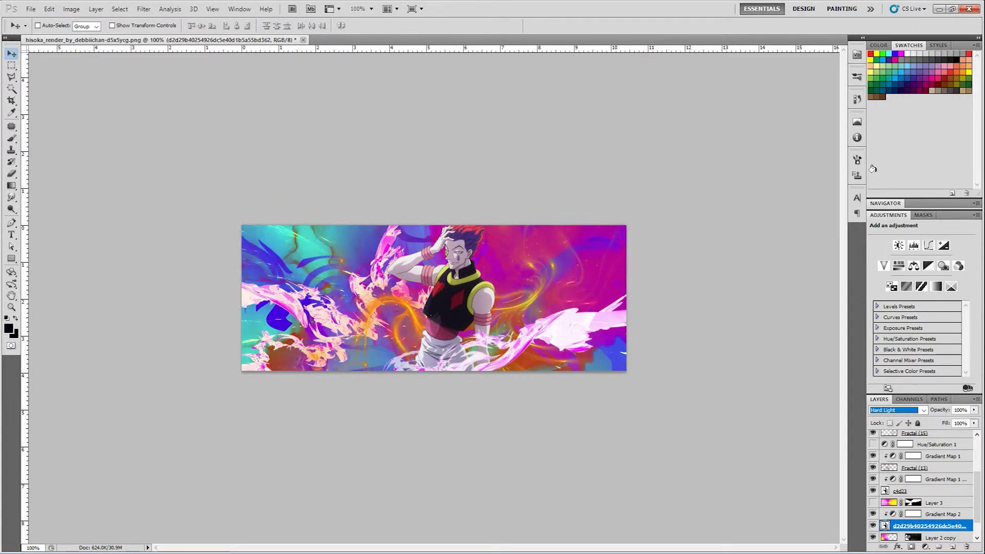
{"action": "key", "text": "Down"}
- Try preset gradients on the marbled image's Gradient Map 2 and apply the yellow-red-yellow one
{"action": "left_click", "coordinate": [945, 514]}
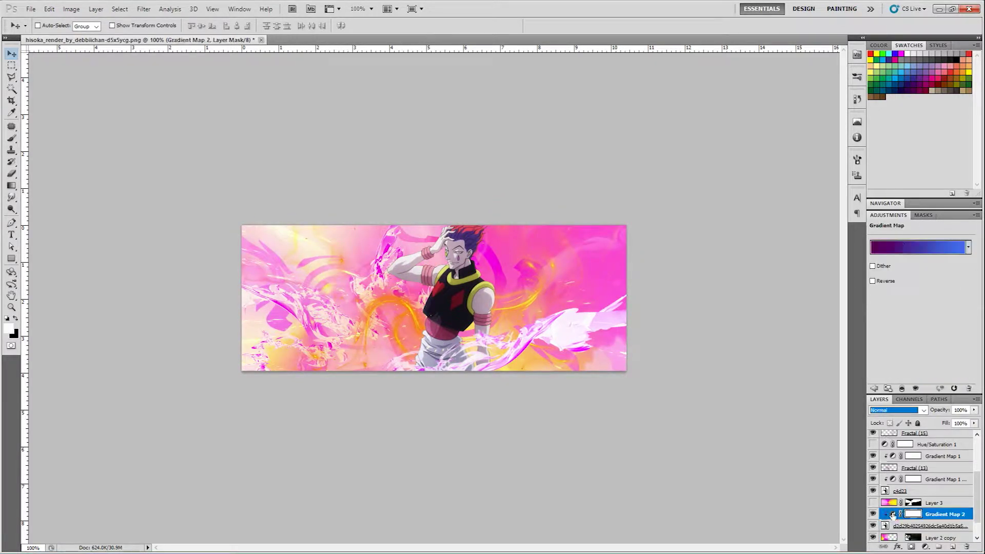
{"action": "left_click", "coordinate": [918, 247]}
{"action": "left_click", "coordinate": [656, 110]}
{"action": "left_click", "coordinate": [672, 111]}
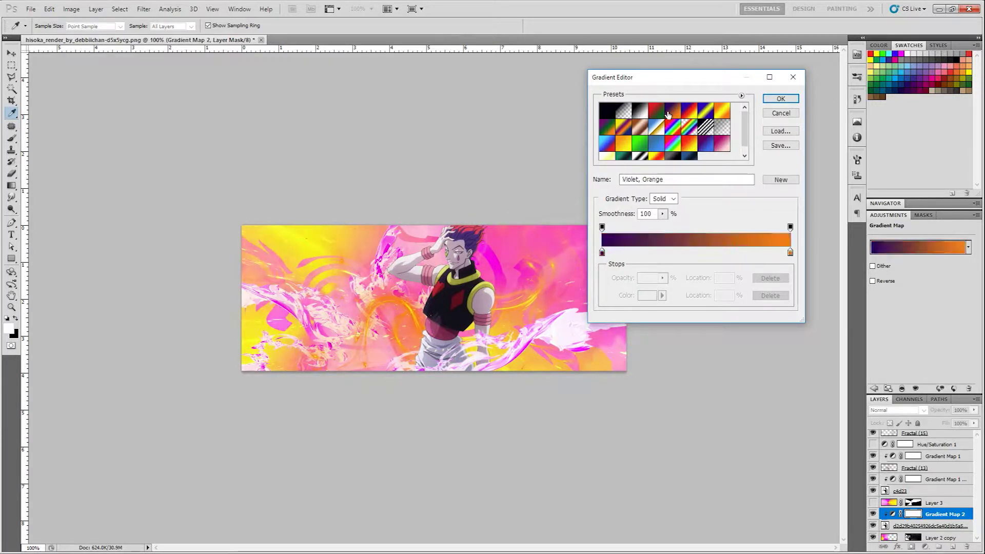
{"action": "left_click", "coordinate": [689, 111]}
{"action": "left_click", "coordinate": [703, 114]}
{"action": "left_click_drag", "start_coordinate": [711, 80], "coordinate": [796, 83]}
{"action": "left_click", "coordinate": [807, 114]}
{"action": "left_click", "coordinate": [694, 131]}
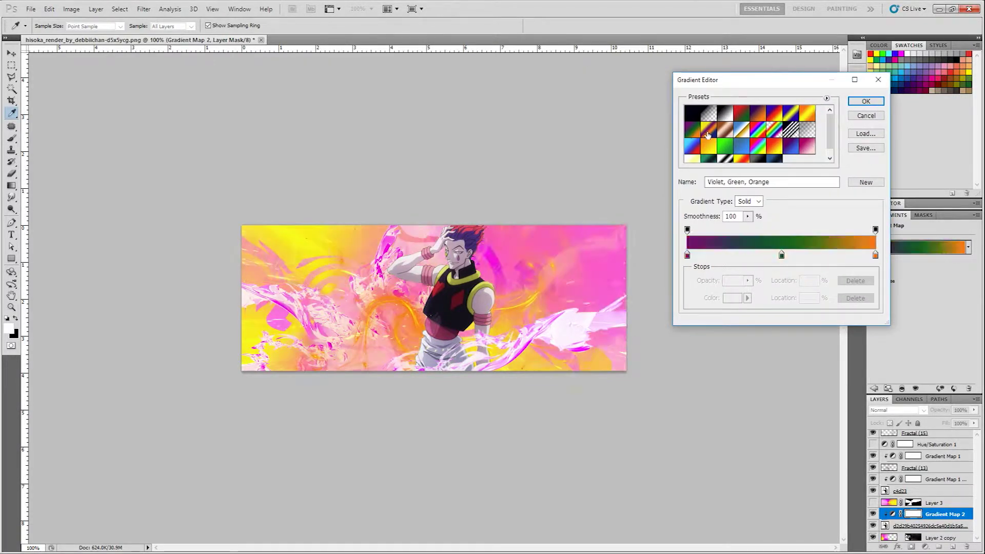
{"action": "left_click", "coordinate": [709, 132]}
{"action": "left_click", "coordinate": [724, 136]}
{"action": "left_click", "coordinate": [742, 130]}
{"action": "left_click", "coordinate": [775, 129]}
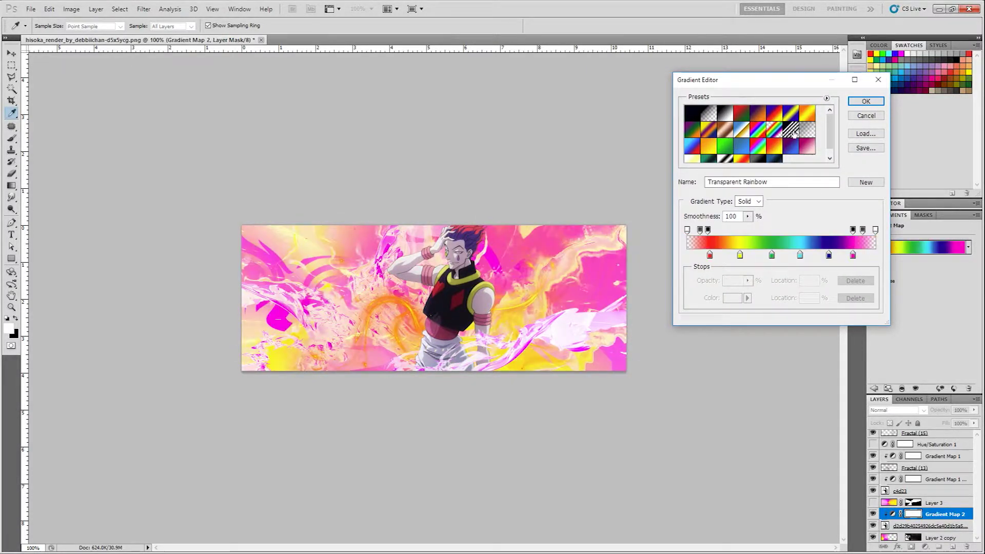
{"action": "left_click", "coordinate": [692, 146]}
{"action": "left_click", "coordinate": [707, 148]}
{"action": "left_click", "coordinate": [725, 148]}
{"action": "left_click", "coordinate": [741, 148]}
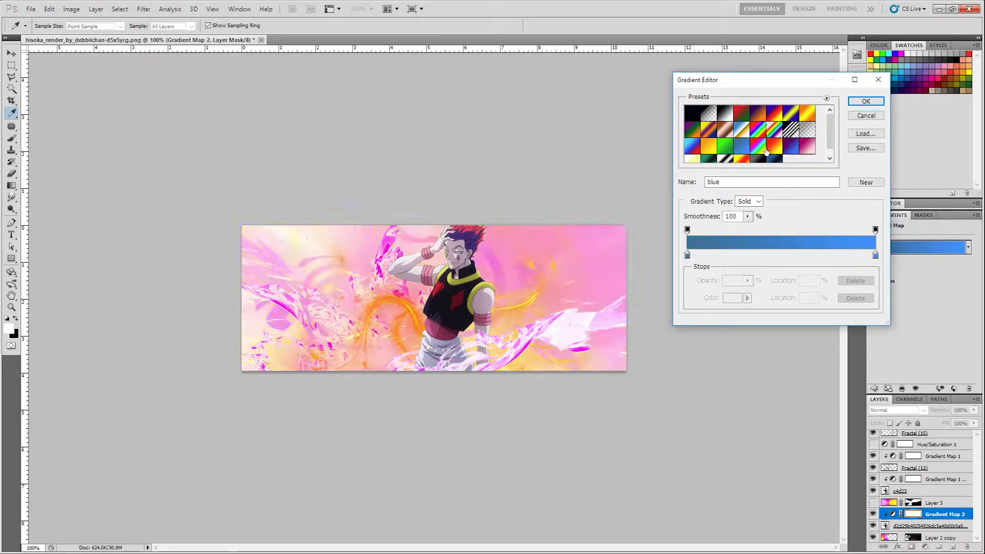
{"action": "left_click", "coordinate": [774, 147]}
{"action": "left_click", "coordinate": [791, 149]}
{"action": "left_click", "coordinate": [807, 147]}
{"action": "left_click", "coordinate": [694, 157]}
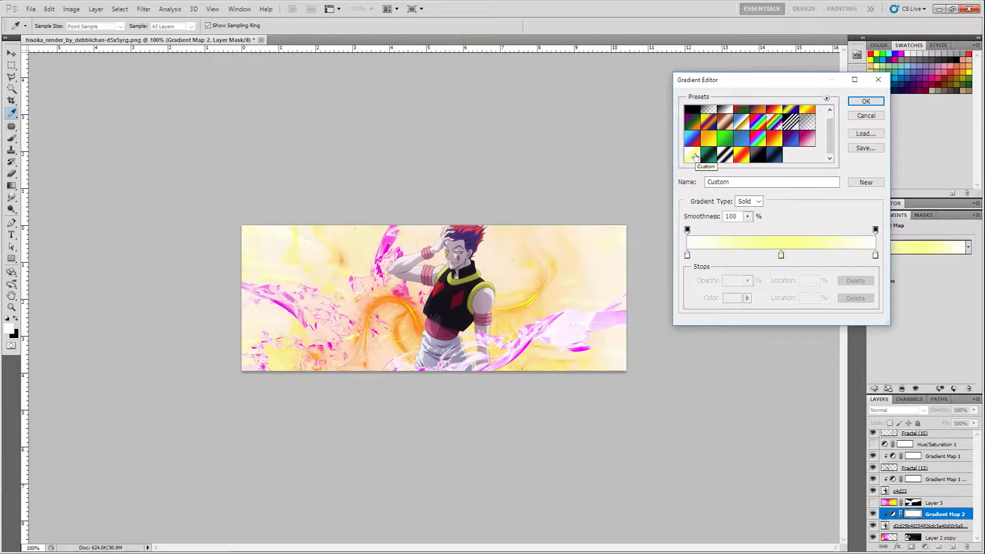
{"action": "left_click", "coordinate": [704, 157]}
{"action": "left_click", "coordinate": [728, 159]}
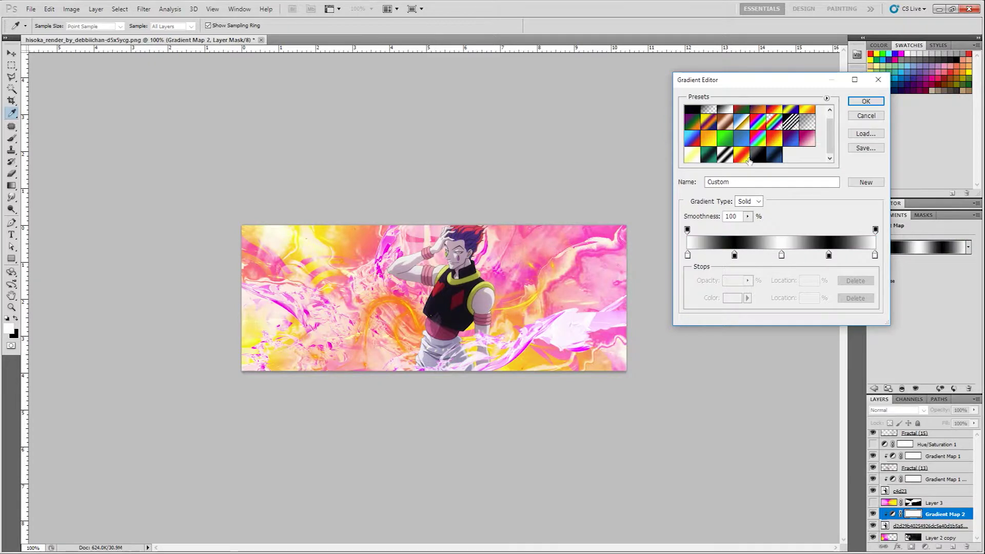
{"action": "left_click", "coordinate": [745, 159]}
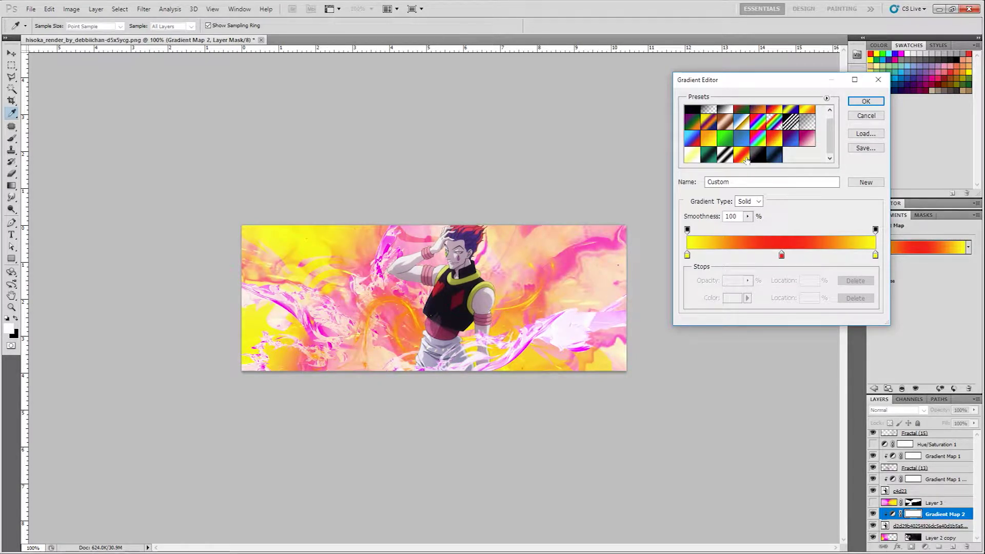
{"action": "left_click", "coordinate": [866, 102]}
- Compare the banner with and without the marbled image layer and leave that layer hidden
{"action": "left_click", "coordinate": [874, 526]}
{"action": "left_click", "coordinate": [874, 526]}
{"action": "left_click", "coordinate": [873, 526]}
- Change the white starting stop of the topmost Gradient Map, above the upper C4D render, to yellow ffd800
{"action": "scroll", "coordinate": [878, 503], "scroll_direction": "up", "scroll_amount": 3}
{"action": "left_click", "coordinate": [894, 438]}
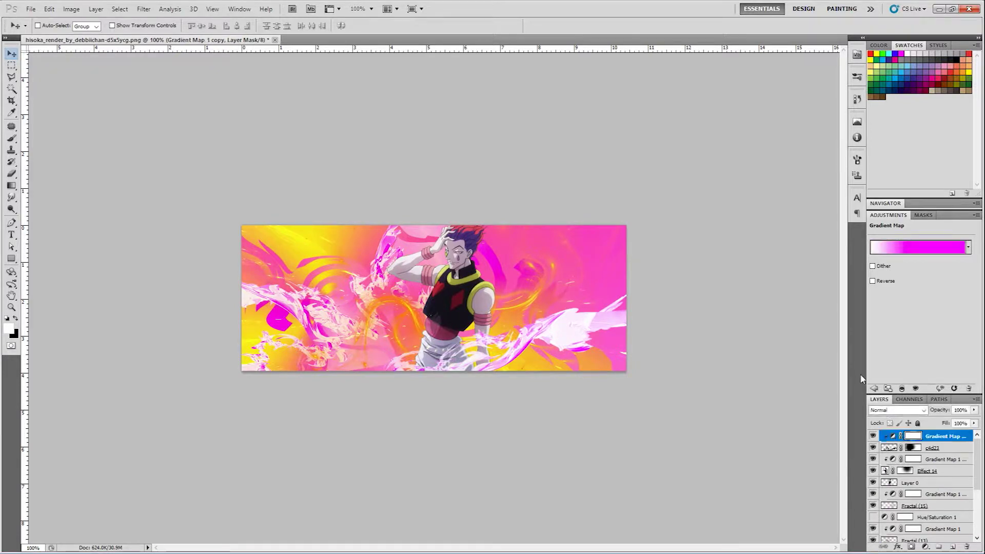
{"action": "left_click", "coordinate": [883, 249]}
{"action": "double_click", "coordinate": [688, 256]}
{"action": "left_click", "coordinate": [660, 220]}
{"action": "left_click_drag", "start_coordinate": [668, 201], "coordinate": [827, 214]}
{"action": "left_click", "coordinate": [834, 353]}
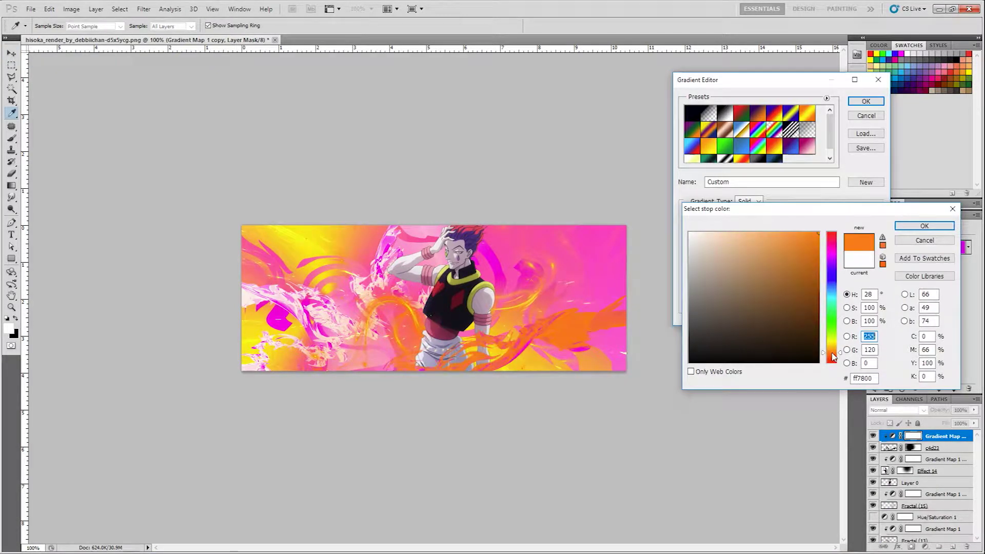
{"action": "mouse_move", "coordinate": [833, 355]}
{"action": "left_mouse_down"}
{"action": "mouse_move", "coordinate": [833, 263]}
{"action": "mouse_move", "coordinate": [832, 362]}
{"action": "mouse_move", "coordinate": [832, 345]}
{"action": "left_mouse_up"}
{"action": "left_click", "coordinate": [785, 233]}
{"action": "left_click", "coordinate": [747, 232]}
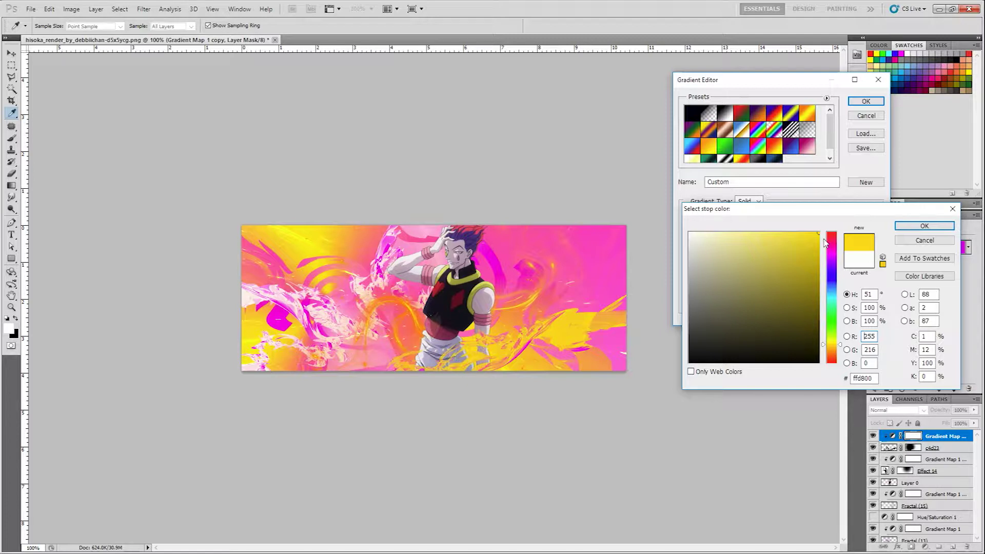
{"action": "key", "text": "Return"}
{"action": "key", "text": "Return"}
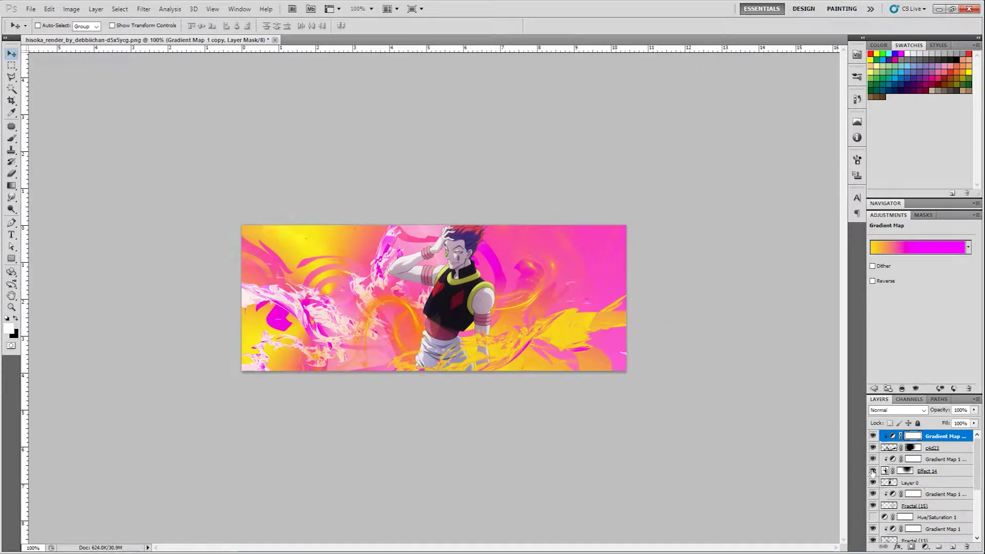
- Change the white starting stop of the Gradient Map clipped to the lower C4D render to yellow
{"action": "left_click", "coordinate": [892, 495]}
{"action": "scroll", "coordinate": [884, 510], "scroll_direction": "down", "scroll_amount": 2}
{"action": "left_click", "coordinate": [892, 506]}
{"action": "scroll", "coordinate": [892, 507], "scroll_direction": "down", "scroll_amount": 1}
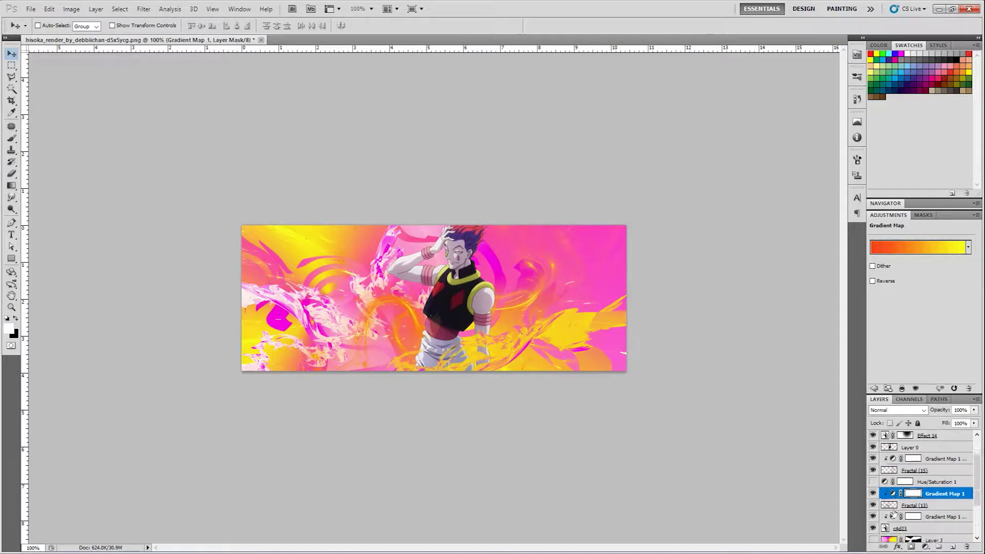
{"action": "left_click", "coordinate": [891, 517]}
{"action": "left_click", "coordinate": [911, 248]}
{"action": "left_click", "coordinate": [688, 255]}
{"action": "left_click", "coordinate": [733, 298]}
{"action": "left_click", "coordinate": [830, 341]}
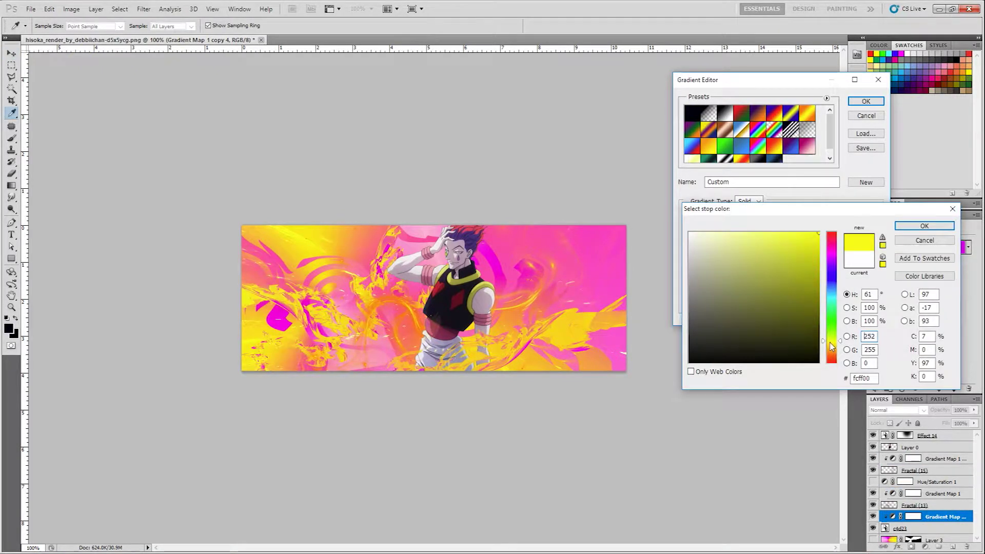
{"action": "left_click", "coordinate": [924, 226]}
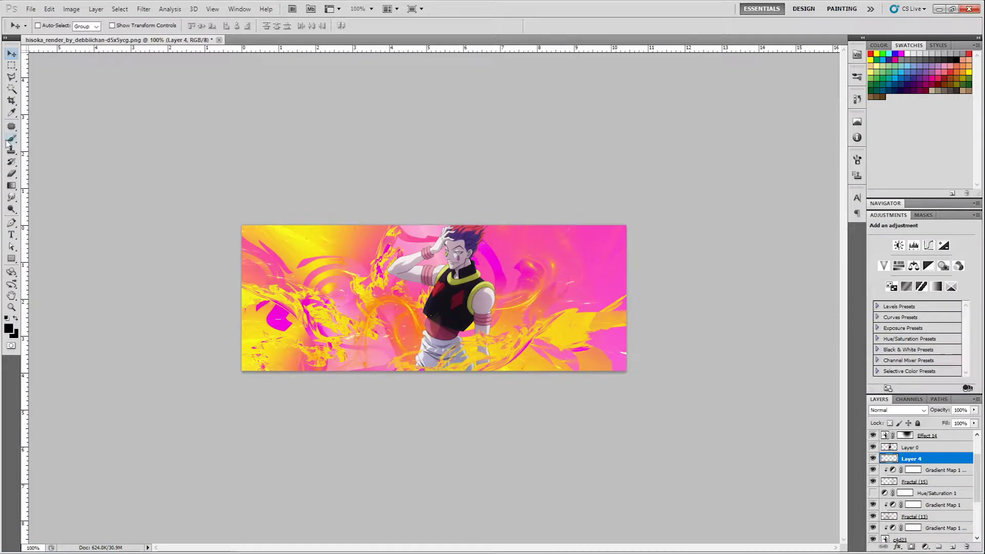
- Paint a soft white glow behind the character's head on Layer 4 with a 349 px brush at 26% opacity
{"action": "left_click", "coordinate": [9, 139]}
{"action": "left_click", "coordinate": [52, 26]}
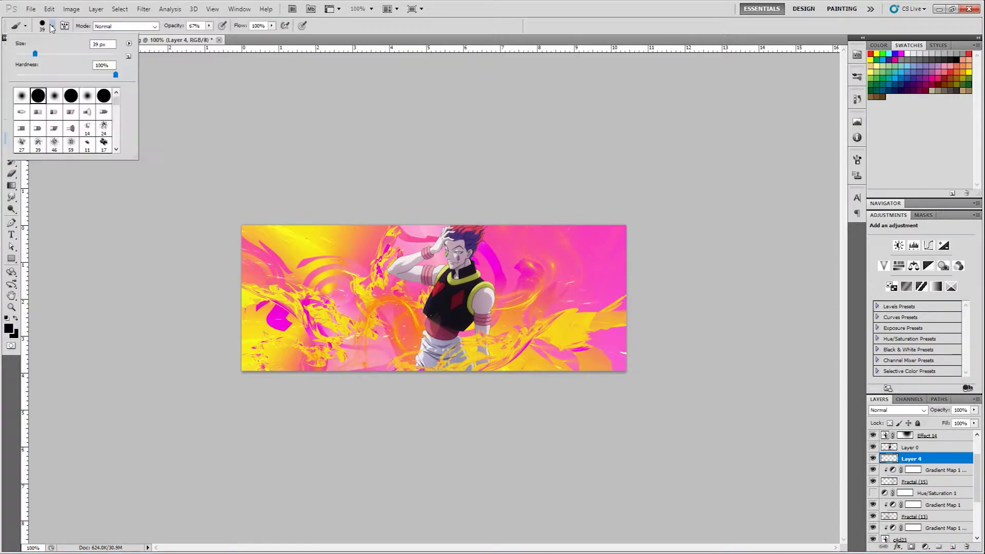
{"action": "mouse_move", "coordinate": [80, 55]}
{"action": "left_mouse_down"}
{"action": "mouse_move", "coordinate": [108, 54]}
{"action": "mouse_move", "coordinate": [98, 54]}
{"action": "left_mouse_up"}
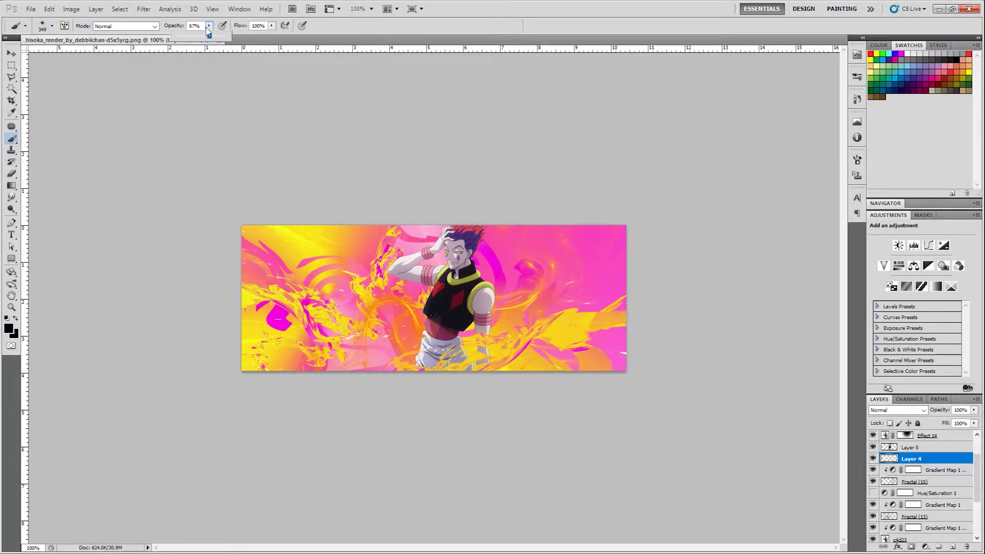
{"action": "left_click_drag", "start_coordinate": [209, 26], "coordinate": [188, 37]}
{"action": "key", "text": "d"}
{"action": "key", "text": "x"}
{"action": "left_click", "coordinate": [410, 240]}
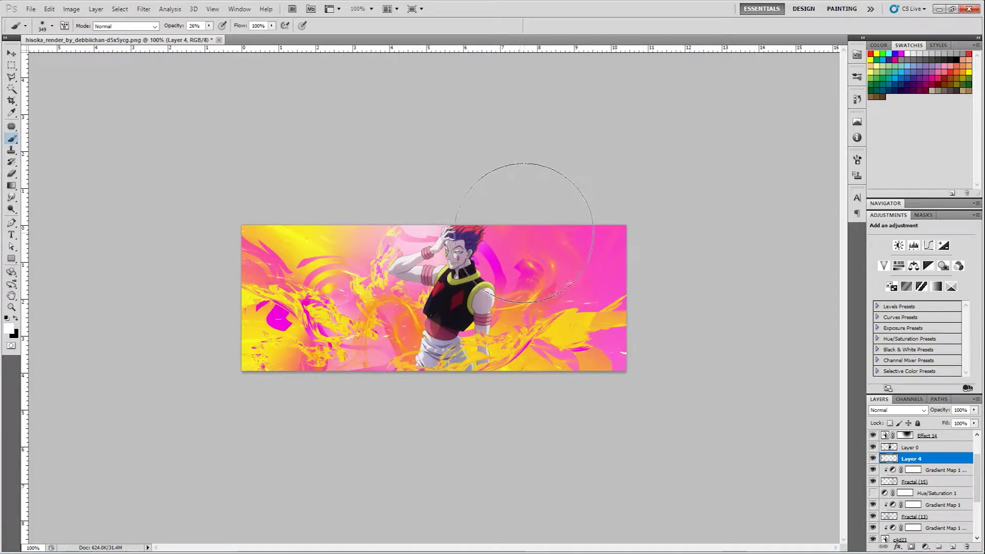
{"action": "key", "text": "v"}
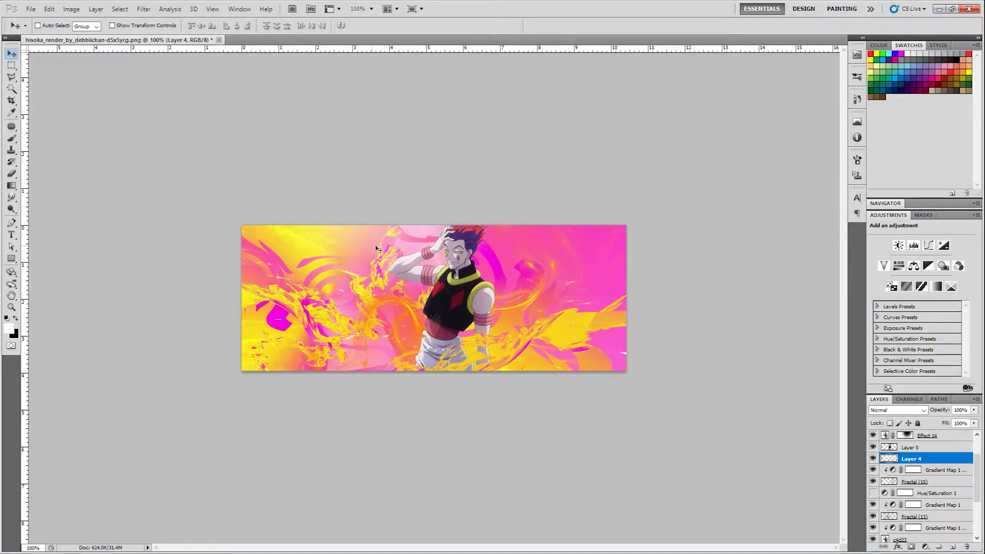
{"action": "key", "text": "b"}
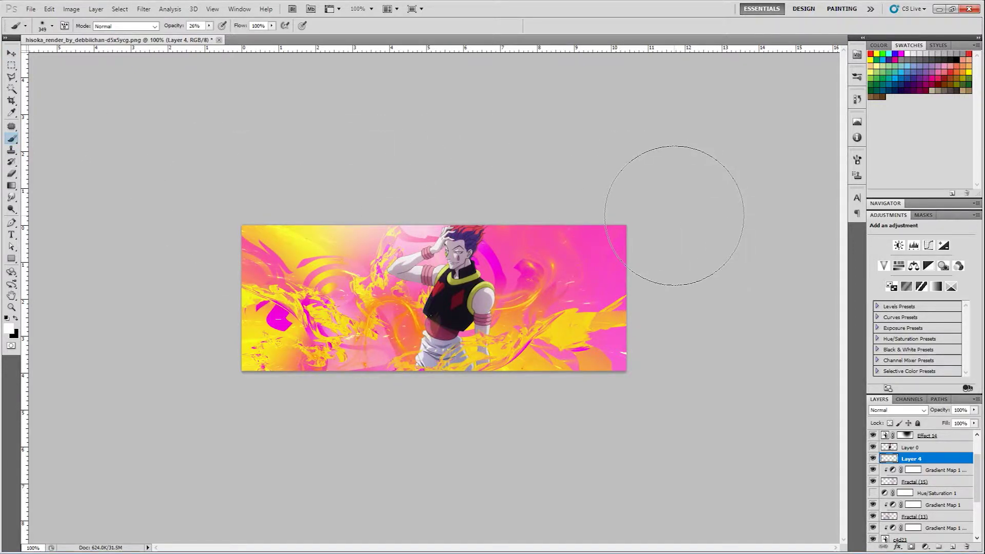
- Clip a Selective Color adjustment to Layer 0 with Reds at Magenta +75, Yellow -100 and Black -71
{"action": "left_click", "coordinate": [910, 447]}
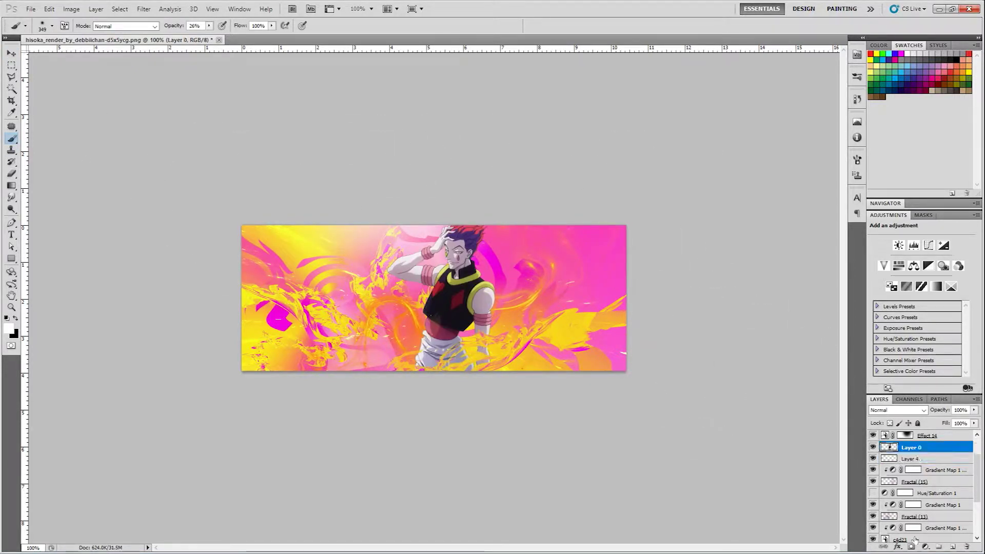
{"action": "left_click", "coordinate": [925, 547]}
{"action": "left_click", "coordinate": [921, 534]}
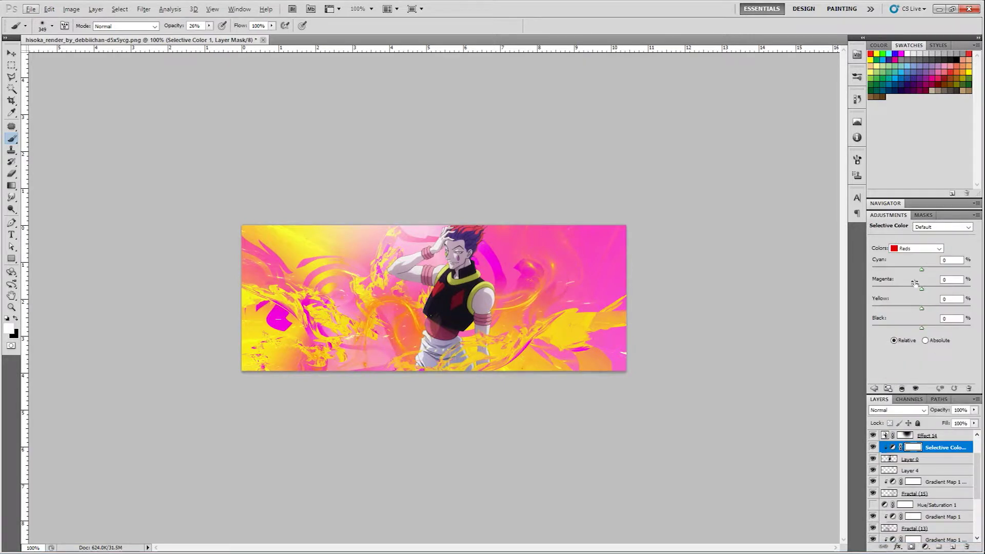
{"action": "left_click_drag", "start_coordinate": [922, 290], "coordinate": [958, 290]}
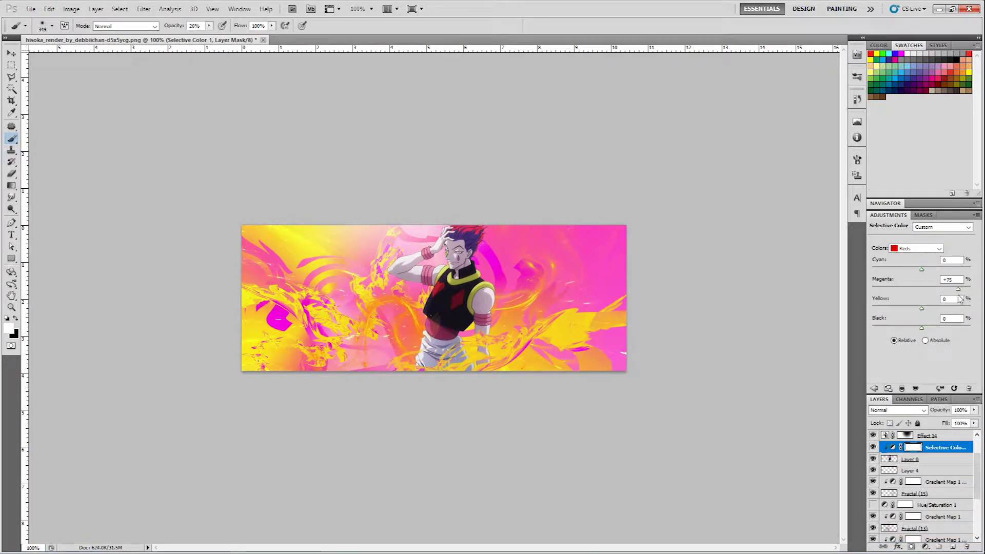
{"action": "left_click_drag", "start_coordinate": [922, 328], "coordinate": [888, 329]}
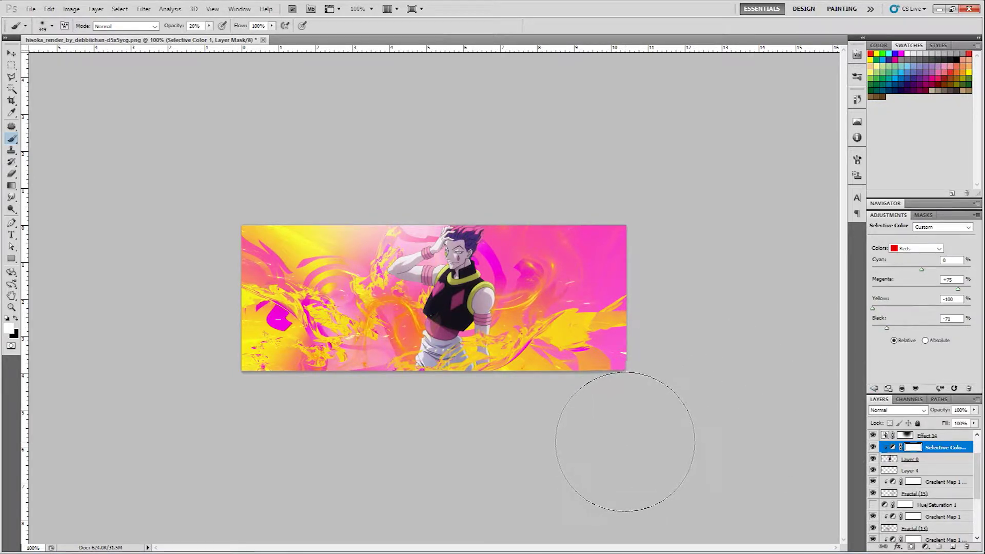
- Compare the background with Layer 2 copy, the marbled image and Layer 3 hidden and shown
{"action": "scroll", "coordinate": [919, 487], "scroll_direction": "down", "scroll_amount": 10}
{"action": "left_click", "coordinate": [873, 526]}
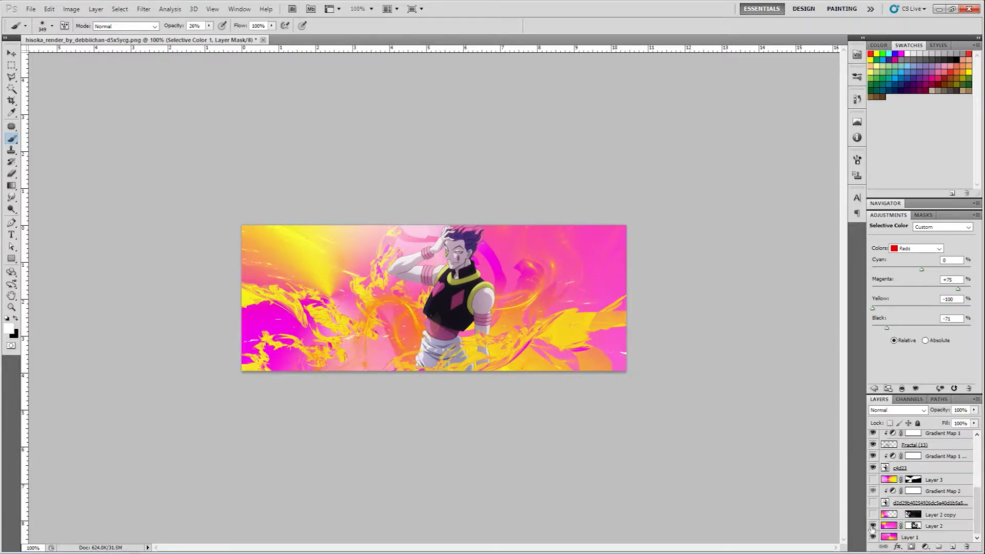
{"action": "left_click", "coordinate": [873, 514]}
{"action": "left_click", "coordinate": [873, 503]}
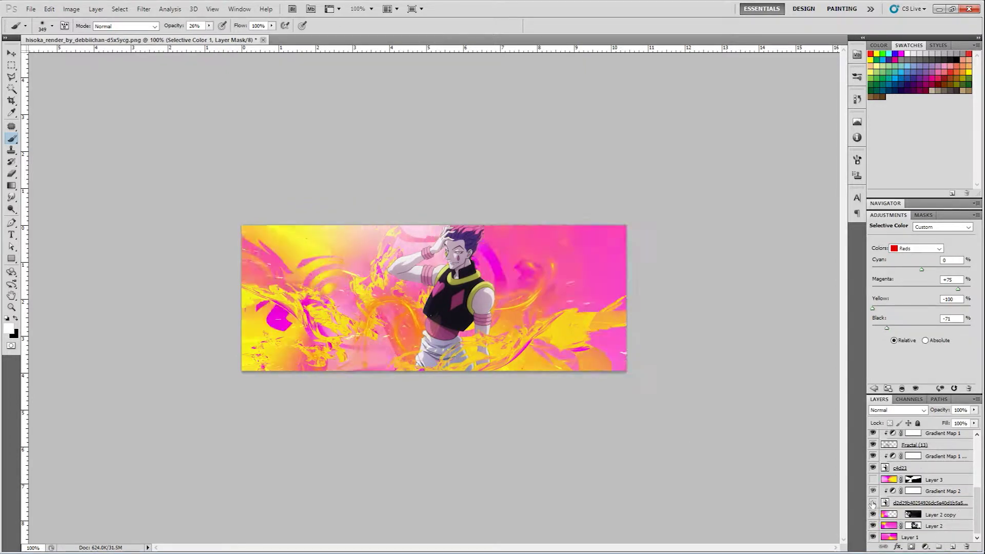
{"action": "left_click", "coordinate": [873, 503]}
{"action": "left_click", "coordinate": [873, 480]}
{"action": "left_click", "coordinate": [872, 480]}
- Delete Layer 3, the marbled image layer and its Gradient Map 2
{"action": "left_click_drag", "start_coordinate": [934, 480], "coordinate": [967, 547]}
{"action": "scroll", "coordinate": [917, 499], "scroll_direction": "down", "scroll_amount": 10}
{"action": "left_click", "coordinate": [873, 503]}
{"action": "left_click", "coordinate": [896, 492]}
{"action": "left_click", "coordinate": [894, 505], "text": "shift"}
{"action": "left_click_drag", "start_coordinate": [894, 505], "coordinate": [966, 547]}
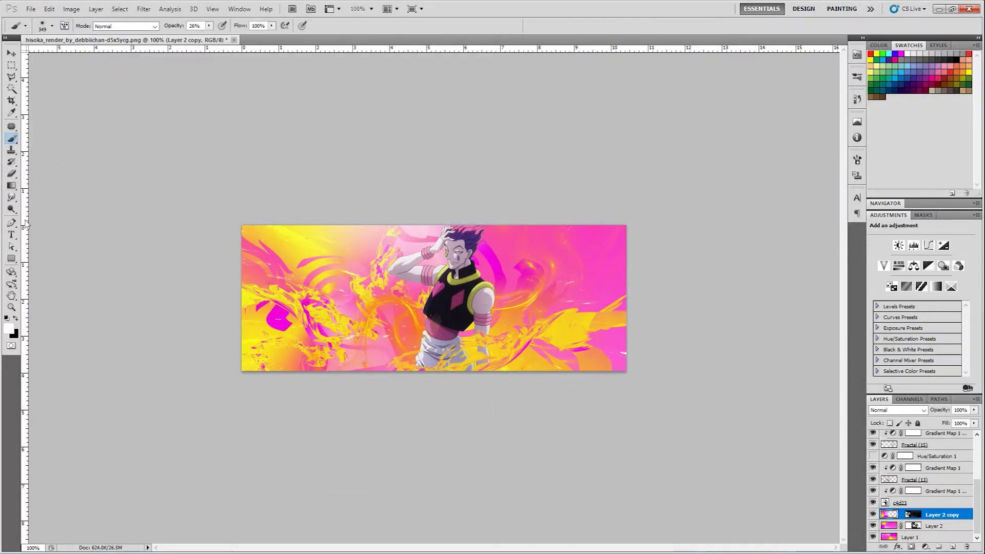
- Add a new layer directly beneath the character and draw a curved Pen path from beyond the banner's left edge to his waist
{"action": "key", "text": "p"}
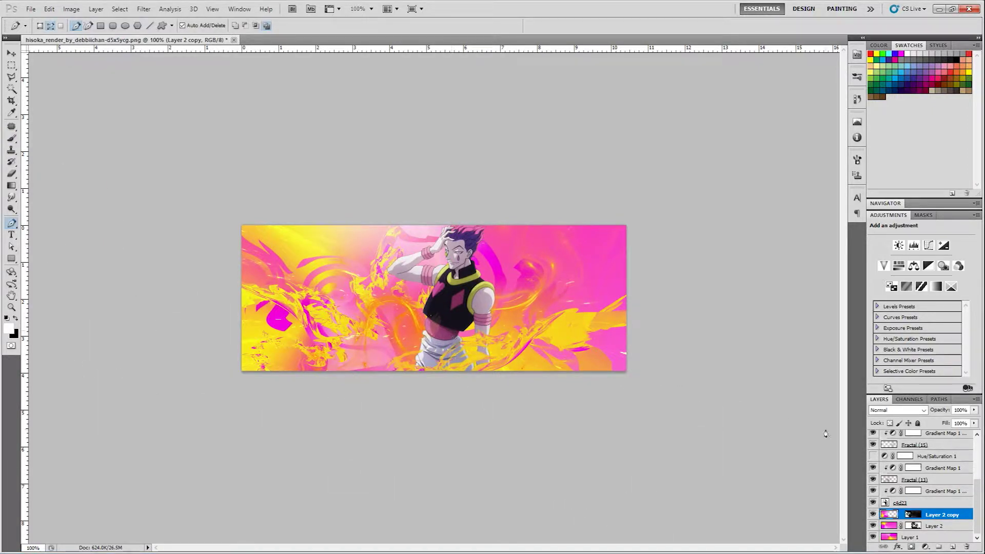
{"action": "scroll", "coordinate": [915, 500], "scroll_direction": "up", "scroll_amount": 2}
{"action": "scroll", "coordinate": [913, 500], "scroll_direction": "up", "scroll_amount": 1}
{"action": "left_click", "coordinate": [914, 494]}
{"action": "key", "text": "ctrl+shift+alt+n"}
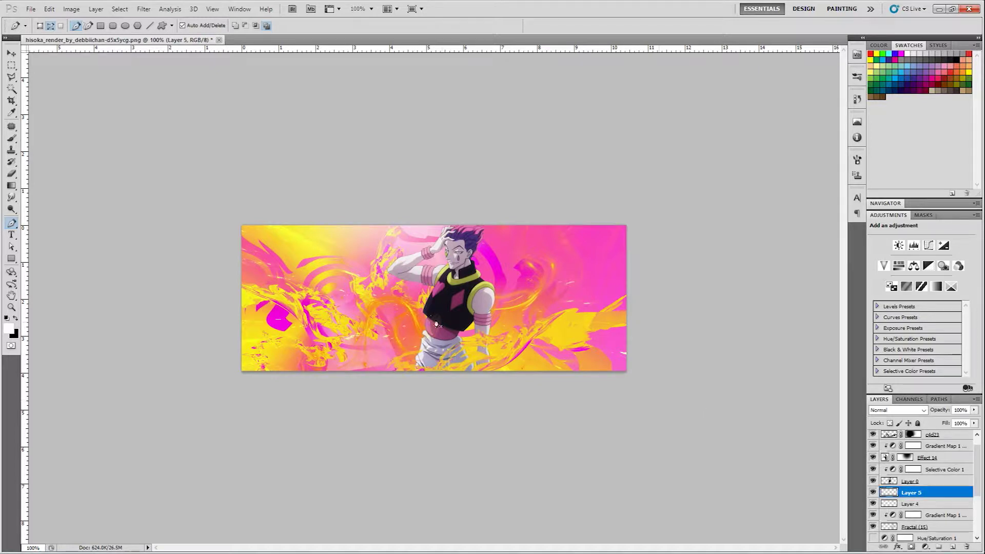
{"action": "left_click_drag", "start_coordinate": [156, 343], "coordinate": [126, 353]}
- Stroke the curved path on Layer 5 using a small hard round white brush with raised opacity
{"action": "key", "text": "b"}
{"action": "left_click", "coordinate": [52, 25]}
{"action": "left_click_drag", "start_coordinate": [19, 60], "coordinate": [18, 58]}
{"action": "double_click", "coordinate": [72, 94]}
{"action": "left_click_drag", "start_coordinate": [209, 26], "coordinate": [250, 35]}
{"action": "key", "text": "p"}
{"action": "right_click", "coordinate": [360, 293]}
{"action": "left_click", "coordinate": [383, 366]}
{"action": "left_click", "coordinate": [546, 185]}
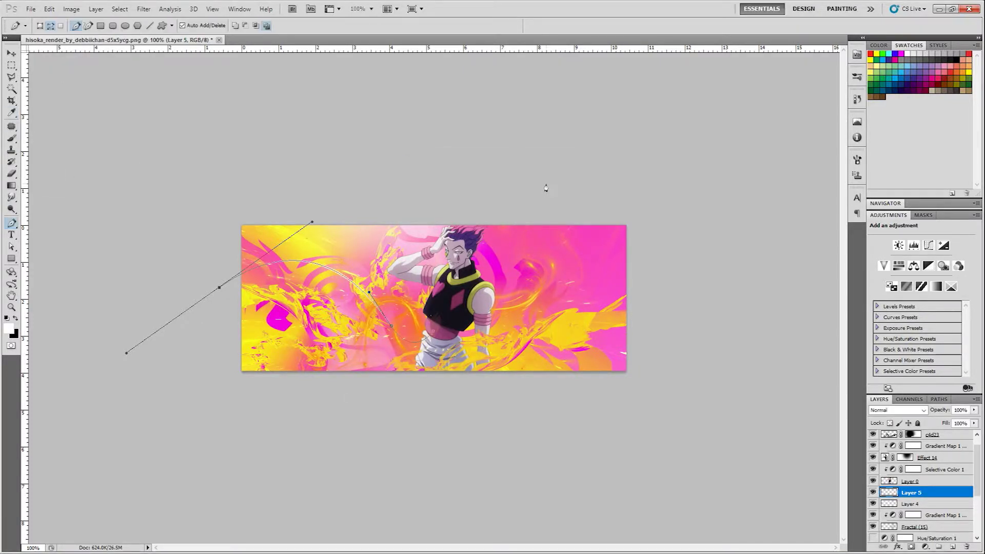
- Shift the curved path lower twice, stroking it each time to add near-parallel white lines
{"action": "left_click_drag", "start_coordinate": [219, 287], "coordinate": [211, 300]}
{"action": "left_click_drag", "start_coordinate": [391, 326], "coordinate": [388, 328]}
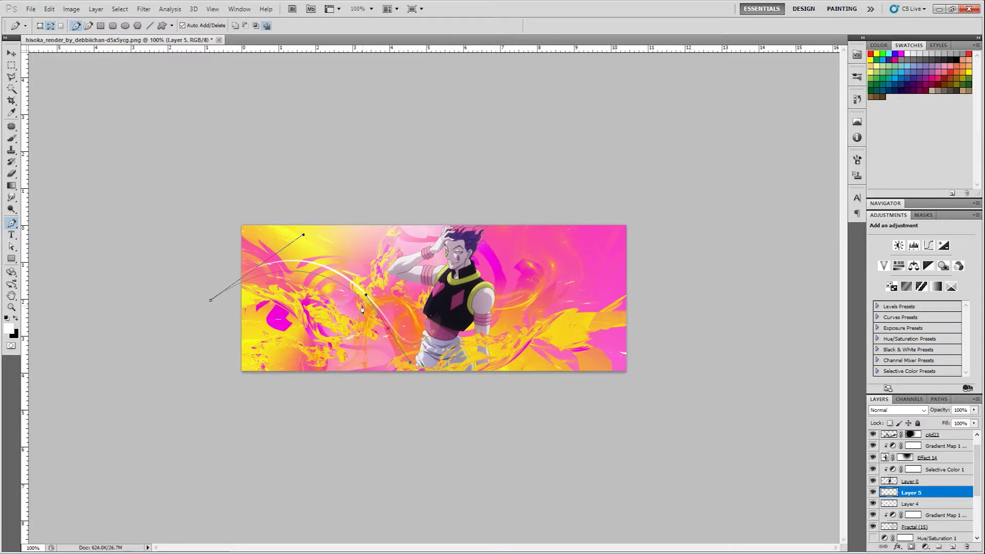
{"action": "right_click", "coordinate": [355, 299]}
{"action": "left_click", "coordinate": [390, 369]}
{"action": "key", "text": "Return"}
{"action": "mouse_move", "coordinate": [211, 301]}
{"action": "left_mouse_down"}
{"action": "mouse_move", "coordinate": [119, 378]}
{"action": "mouse_move", "coordinate": [213, 311]}
{"action": "mouse_move", "coordinate": [205, 329]}
{"action": "left_mouse_up"}
{"action": "right_click", "coordinate": [328, 321]}
{"action": "left_click", "coordinate": [358, 385]}
{"action": "left_click", "coordinate": [557, 186]}
- Adjust the path's curve near the character's waist, stroke it with the brush again and delete the path
{"action": "left_click_drag", "start_coordinate": [384, 332], "coordinate": [380, 337]}
{"action": "right_click", "coordinate": [380, 339]}
{"action": "left_click", "coordinate": [435, 392]}
{"action": "key", "text": "Return"}
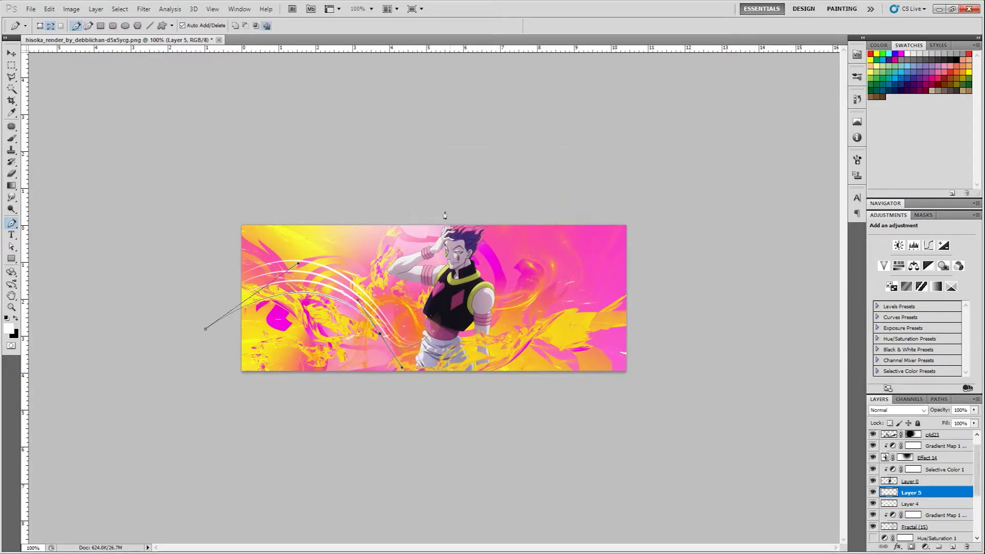
{"action": "right_click", "coordinate": [347, 280]}
{"action": "left_click", "coordinate": [386, 297]}
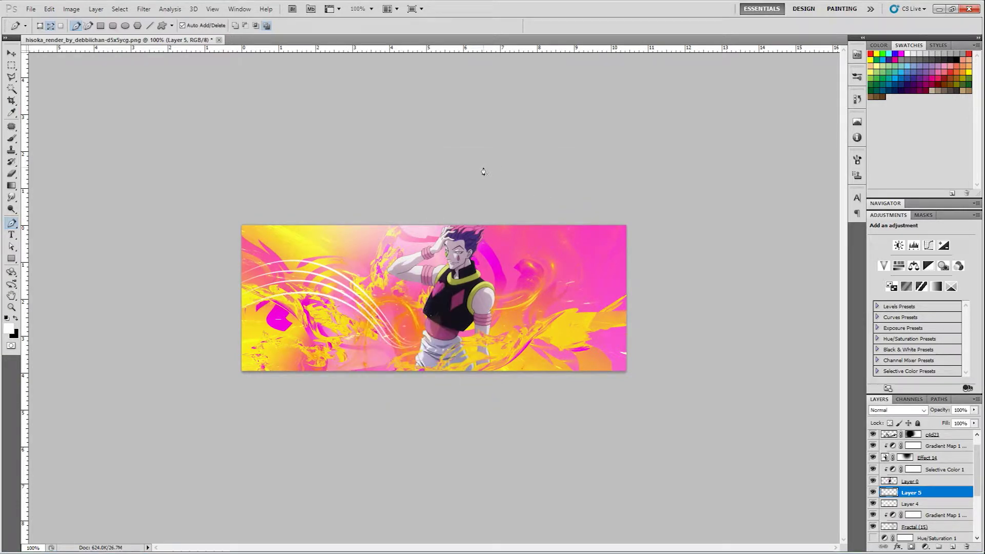
- Add a new layer above Selective Color 1 and stroke a curved path sweeping across the character's waist and up his right side
{"action": "left_click", "coordinate": [918, 472]}
{"action": "left_click", "coordinate": [953, 547]}
{"action": "mouse_move", "coordinate": [435, 340]}
{"action": "left_mouse_down"}
{"action": "mouse_move", "coordinate": [373, 361]}
{"action": "mouse_move", "coordinate": [407, 402]}
{"action": "left_mouse_up"}
{"action": "right_click", "coordinate": [495, 292]}
{"action": "left_click", "coordinate": [522, 361]}
{"action": "left_click", "coordinate": [554, 183]}
- Reshape the sweeping path on Layer 6 slightly, stroke it for additional white lines and delete the path
{"action": "left_click_drag", "start_coordinate": [471, 334], "coordinate": [477, 342]}
{"action": "right_click", "coordinate": [474, 321]}
{"action": "left_click", "coordinate": [502, 391]}
{"action": "left_click", "coordinate": [554, 183]}
{"action": "right_click", "coordinate": [484, 318]}
{"action": "left_click", "coordinate": [512, 388]}
{"action": "left_click", "coordinate": [546, 183]}
{"action": "right_click", "coordinate": [501, 279]}
{"action": "left_click", "coordinate": [531, 298]}
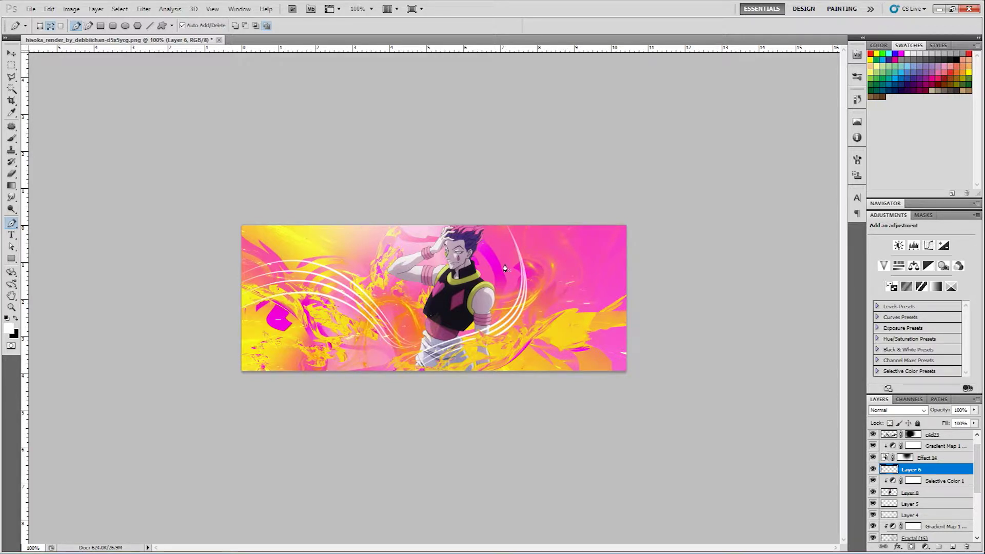
- Duplicate Layer 6 and Layer 5, softening the copies with Gaussian Blur so the white lines glow
{"action": "key", "text": "ctrl+j"}
{"action": "left_click", "coordinate": [143, 9]}
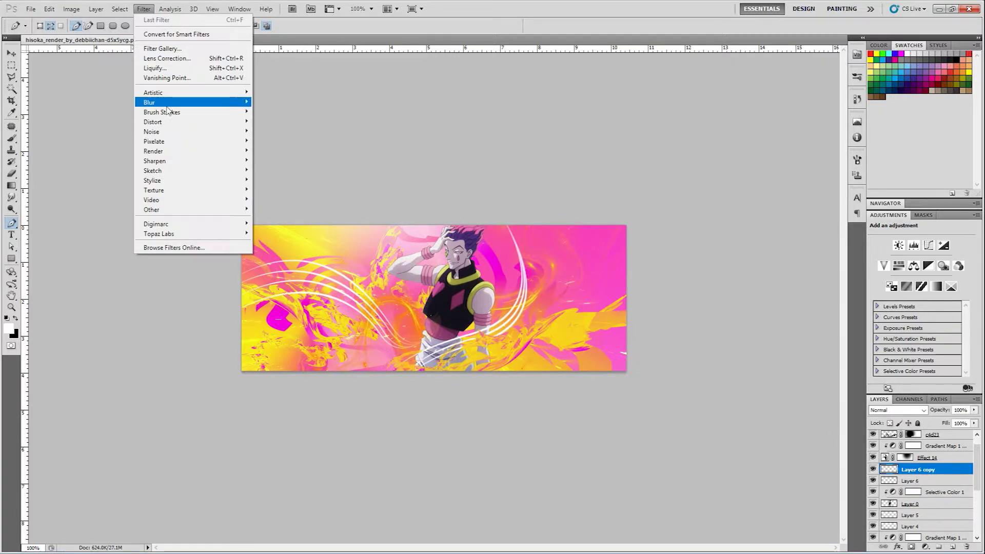
{"action": "mouse_move", "coordinate": [177, 102]}
{"action": "left_click", "coordinate": [275, 142]}
{"action": "left_click_drag", "start_coordinate": [206, 407], "coordinate": [210, 408]}
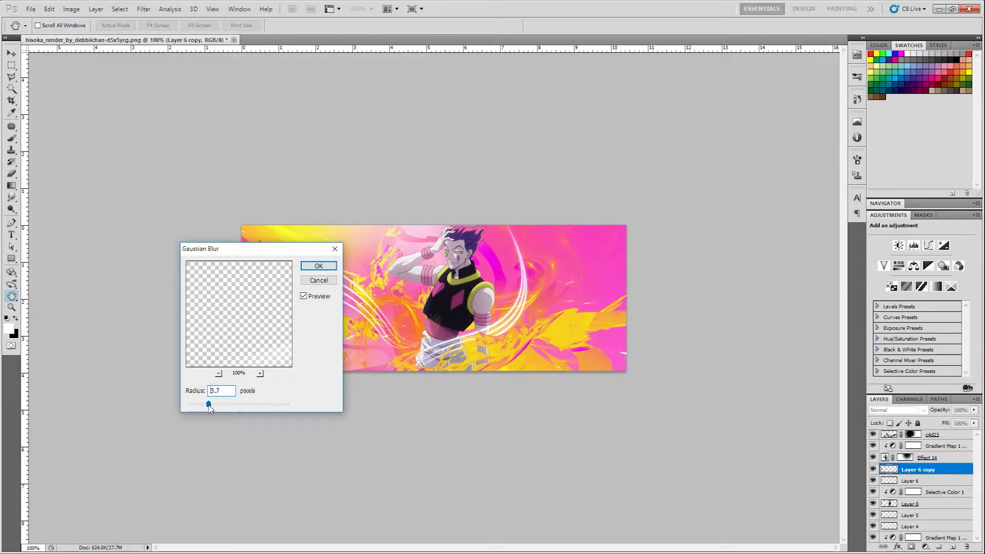
{"action": "key", "text": "Return"}
{"action": "left_click", "coordinate": [886, 515]}
{"action": "key", "text": "ctrl+j"}
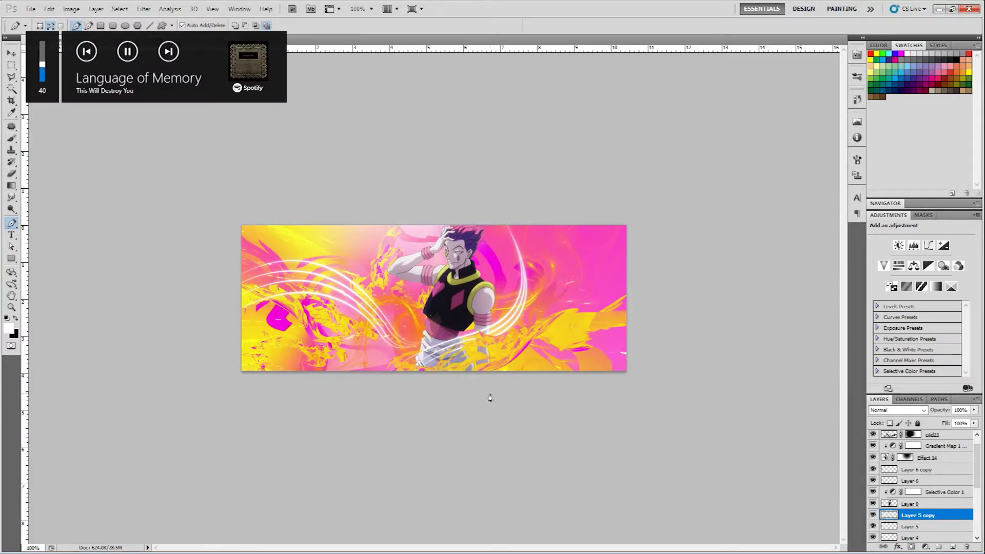
- Add a new layer and fill a circular selection near the character's waist with a transparent-to-white radial gradient to form a bubble
{"action": "key", "text": "m"}
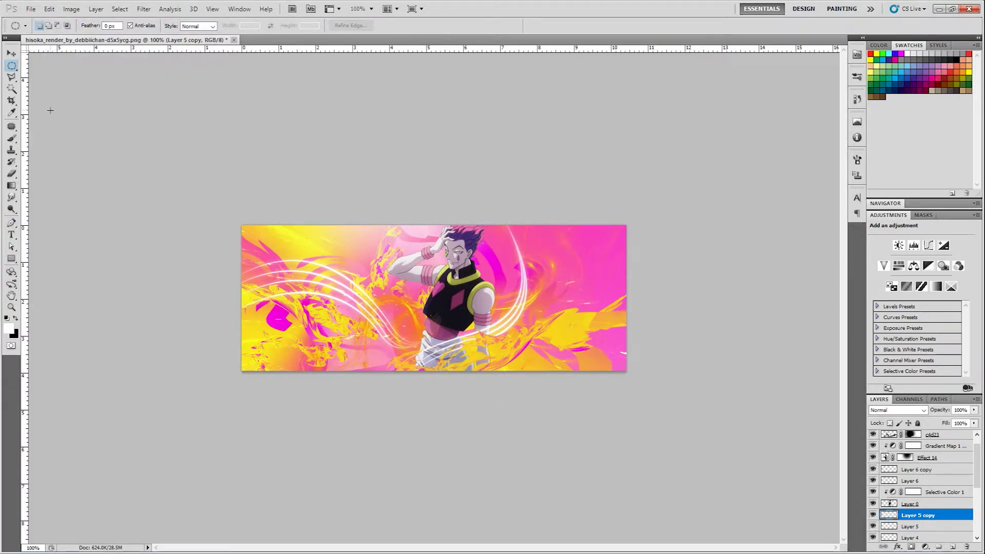
{"action": "left_click", "coordinate": [952, 547]}
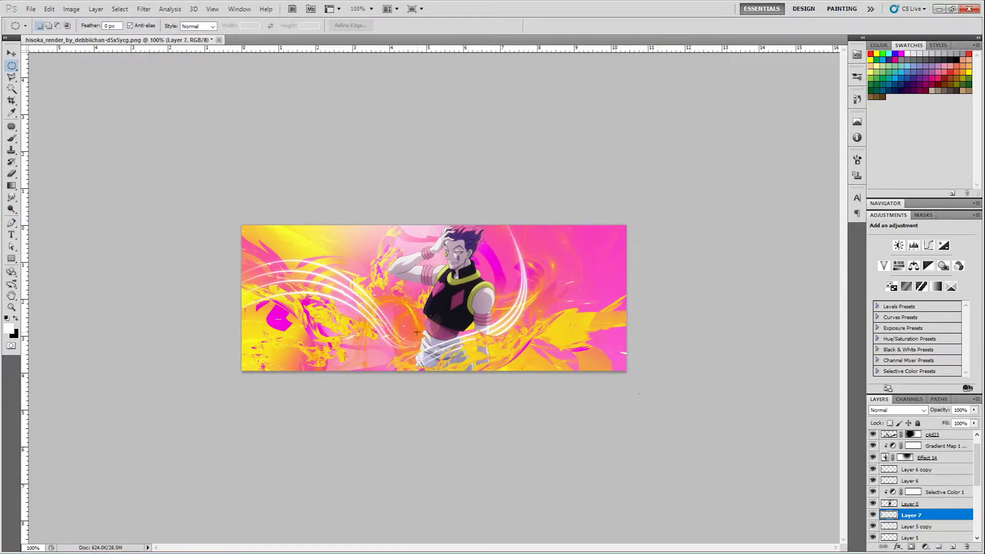
{"action": "key", "text": "g"}
{"action": "left_click", "coordinate": [55, 25]}
{"action": "left_click", "coordinate": [709, 113]}
{"action": "left_click", "coordinate": [866, 101]}
{"action": "key", "text": "ctrl+z"}
{"action": "left_click_drag", "start_coordinate": [395, 309], "coordinate": [355, 272]}
{"action": "key", "text": "ctrl+d"}
- Duplicate the bubble and scale the copy to 57%, placing it left of the character's raised arm
{"action": "left_click", "coordinate": [13, 54]}
{"action": "key", "text": "ctrl+j"}
{"action": "key", "text": "ctrl+t"}
{"action": "left_click", "coordinate": [190, 26]}
{"action": "left_click_drag", "start_coordinate": [148, 27], "coordinate": [142, 30]}
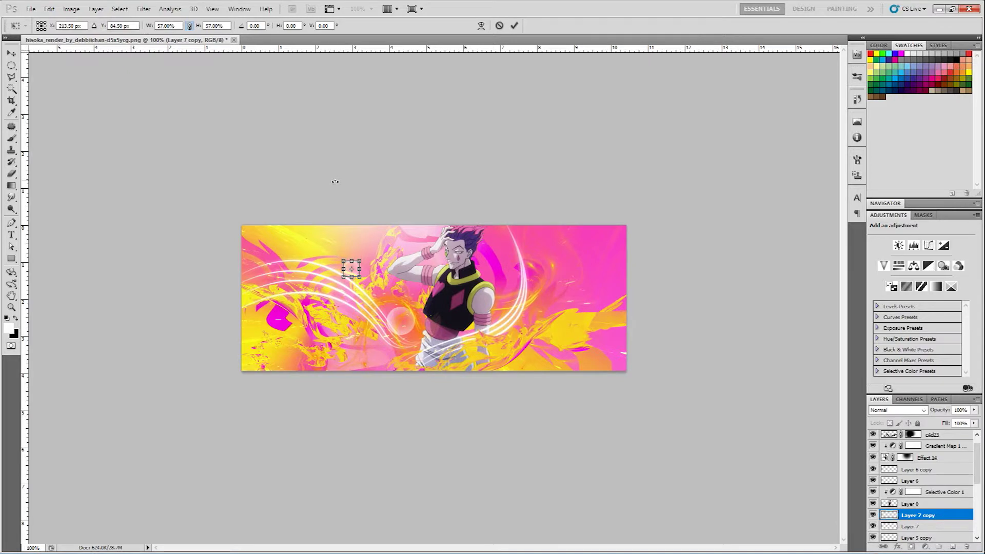
{"action": "key", "text": "Return"}
- Load the Mixer Brush with the large bubble on Layer 7 as its sampled source
{"action": "left_click", "coordinate": [12, 138]}
{"action": "right_click", "coordinate": [12, 139]}
{"action": "left_click", "coordinate": [57, 167]}
{"action": "key", "text": "alt"}
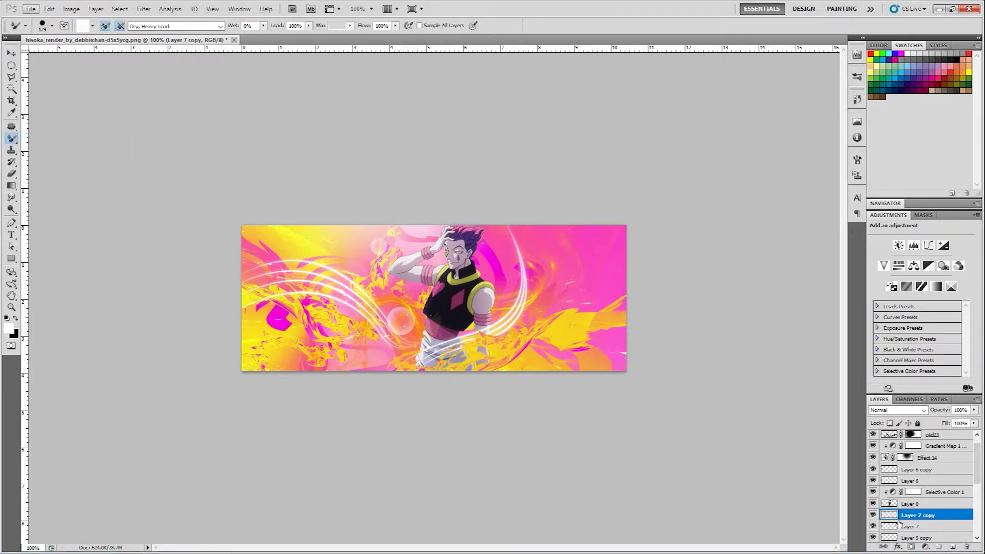
{"action": "left_click", "coordinate": [900, 525]}
{"action": "left_click", "coordinate": [404, 322], "text": "alt"}
{"action": "left_click", "coordinate": [918, 515]}
- Add a layer above Layer 7 copy and stamp smaller bubbles left of the character with the Mixer Brush
{"action": "left_click", "coordinate": [952, 547]}
{"action": "right_click", "coordinate": [374, 291]}
{"action": "left_click_drag", "start_coordinate": [419, 311], "coordinate": [402, 323]}
{"action": "left_click", "coordinate": [359, 251]}
{"action": "right_click", "coordinate": [367, 302]}
{"action": "left_click", "coordinate": [326, 252]}
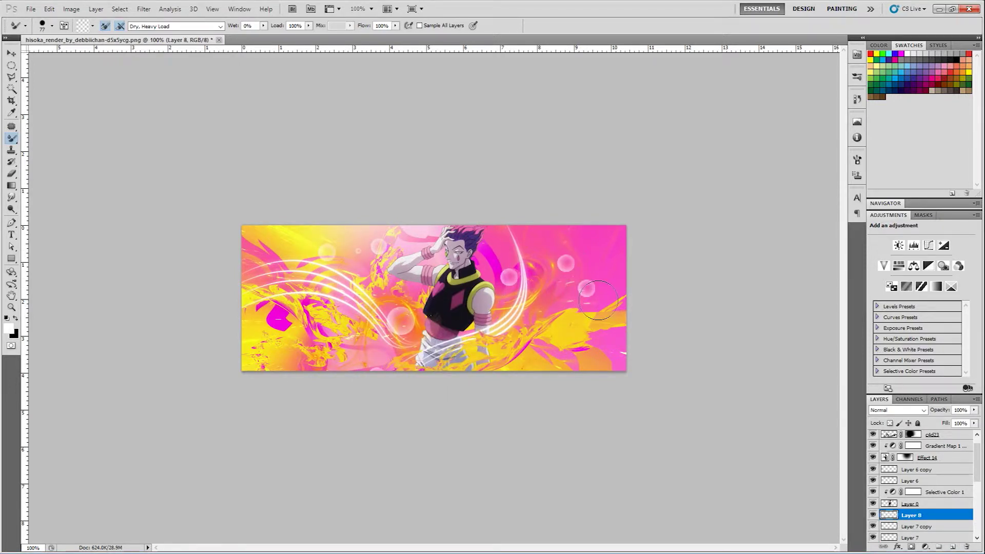
- Stamp bubbles of varying brush sizes across the pink area right of the character
{"action": "right_click", "coordinate": [571, 274]}
{"action": "left_click", "coordinate": [570, 260]}
{"action": "mouse_move", "coordinate": [603, 297]}
{"action": "left_mouse_down"}
{"action": "mouse_move", "coordinate": [592, 297]}
{"action": "mouse_move", "coordinate": [644, 322]}
{"action": "mouse_move", "coordinate": [666, 317]}
{"action": "left_mouse_up"}
{"action": "right_click", "coordinate": [596, 302]}
{"action": "right_click", "coordinate": [621, 300]}
{"action": "right_click", "coordinate": [589, 296]}
{"action": "left_click", "coordinate": [620, 289]}
- Try stamping more small bubbles above the white lines in the banner's left part
{"action": "right_click", "coordinate": [304, 308]}
{"action": "left_click_drag", "start_coordinate": [382, 328], "coordinate": [325, 329]}
{"action": "left_click", "coordinate": [293, 255]}
{"action": "right_click", "coordinate": [298, 263]}
{"action": "left_click_drag", "start_coordinate": [320, 283], "coordinate": [317, 283]}
{"action": "left_click", "coordinate": [296, 269]}
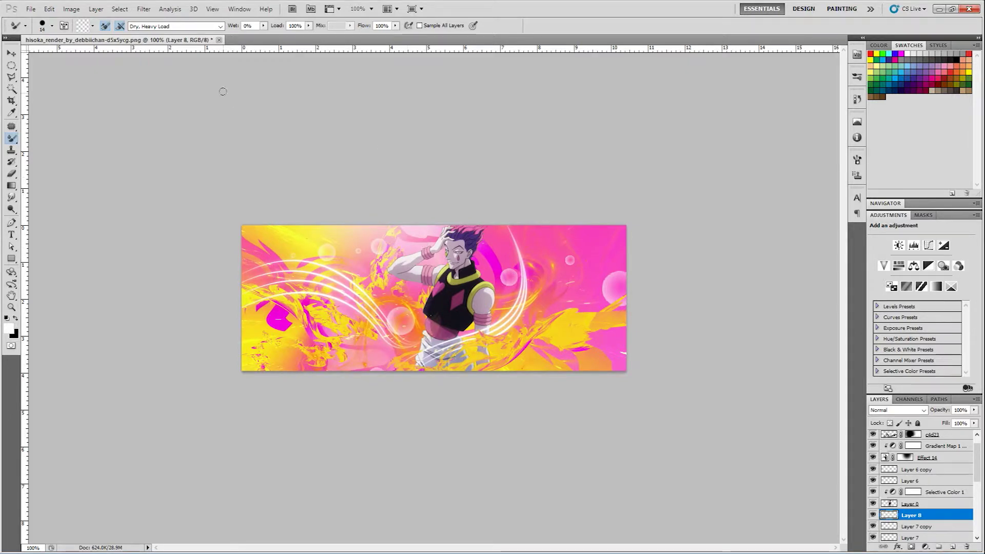
- Distort the stamped bubbles on Layer 8 with the Liquify filter
{"action": "left_click", "coordinate": [144, 8]}
{"action": "left_click", "coordinate": [170, 68]}
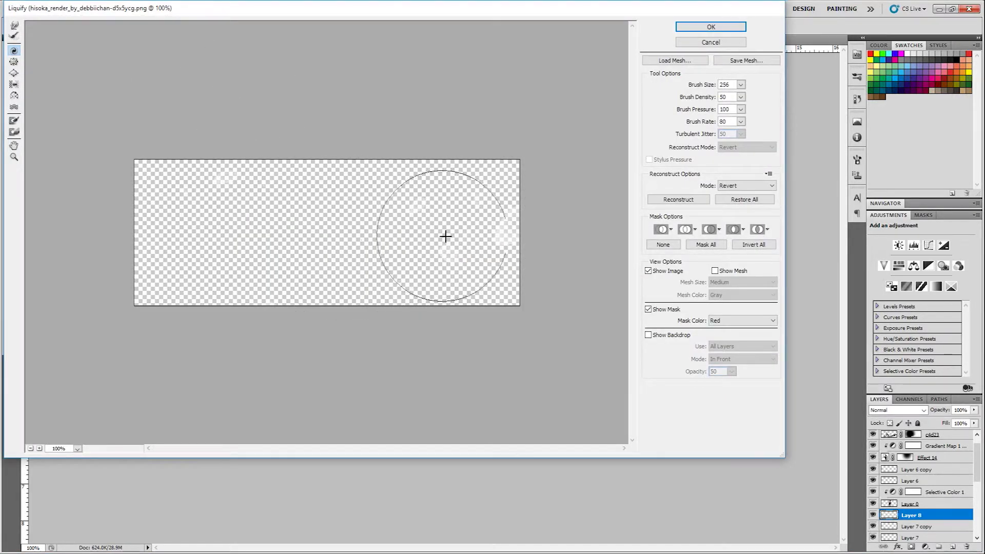
{"action": "left_click", "coordinate": [698, 26]}
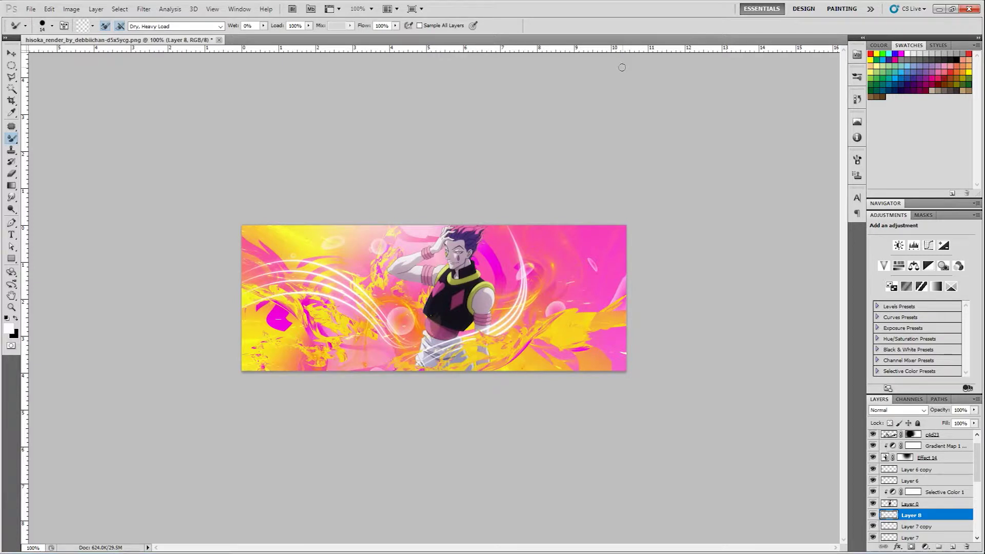
- Delete all the bubble layers: Layer 8, Layer 7 copy and Layer 7
{"action": "left_click", "coordinate": [967, 547]}
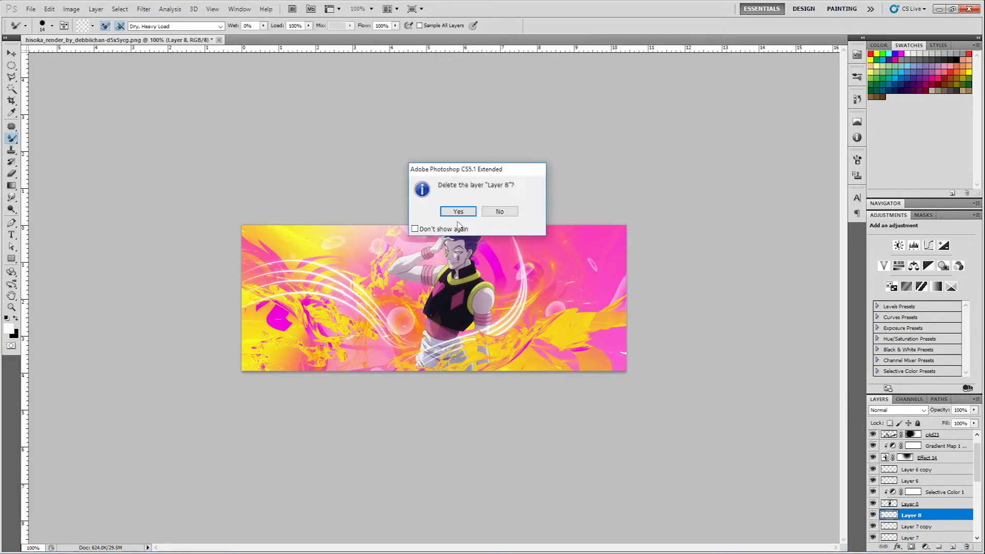
{"action": "key", "text": "Return"}
{"action": "left_click", "coordinate": [896, 484]}
{"action": "left_click", "coordinate": [903, 514]}
{"action": "left_click", "coordinate": [967, 547]}
{"action": "key", "text": "Return"}
{"action": "left_click", "coordinate": [966, 547]}
{"action": "key", "text": "Return"}
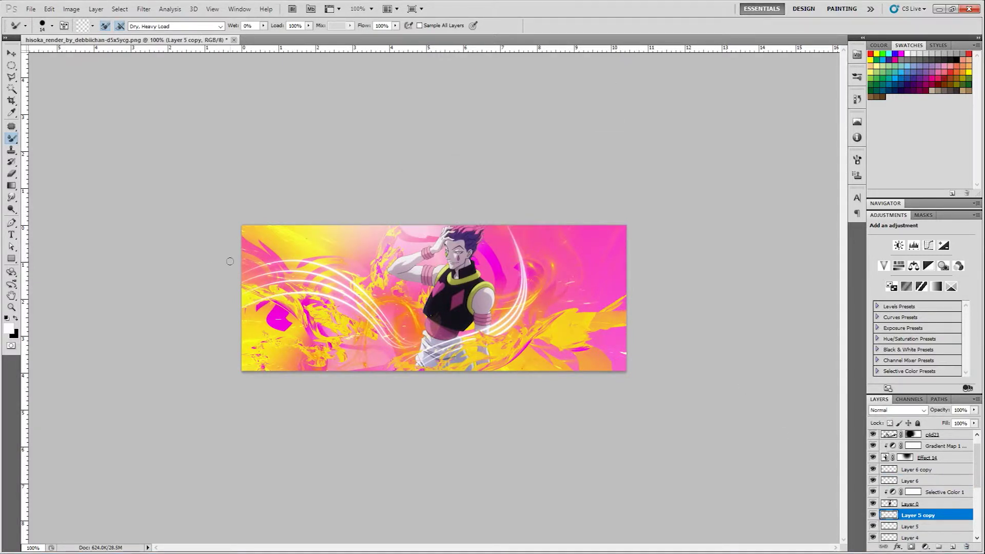
- Draw a circular selection below the character's raised arm
{"action": "left_click", "coordinate": [11, 65]}
{"action": "left_click", "coordinate": [369, 276]}
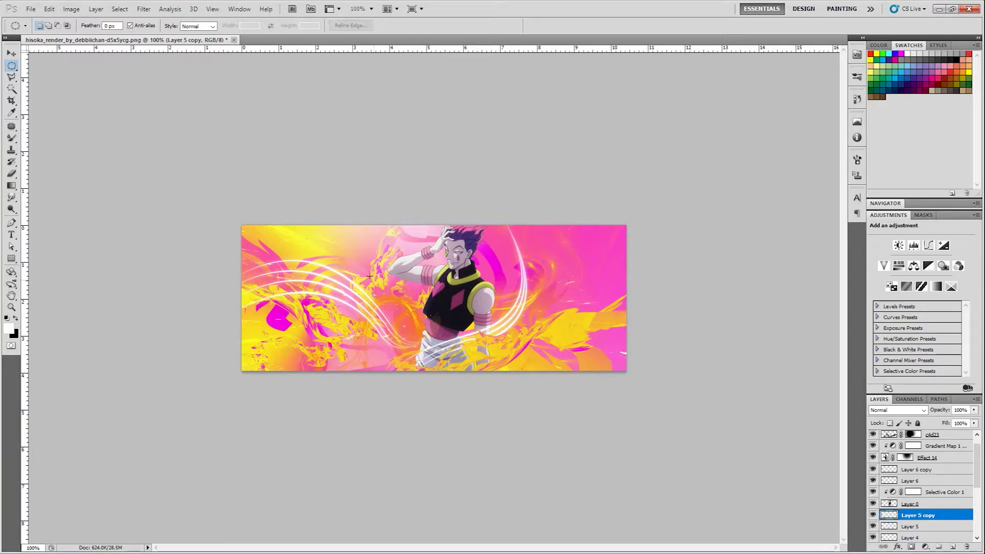
{"action": "left_click", "coordinate": [11, 185]}
{"action": "key", "text": "ctrl+z"}
{"action": "left_click_drag", "start_coordinate": [399, 290], "coordinate": [412, 263]}
{"action": "key", "text": "ctrl+e"}
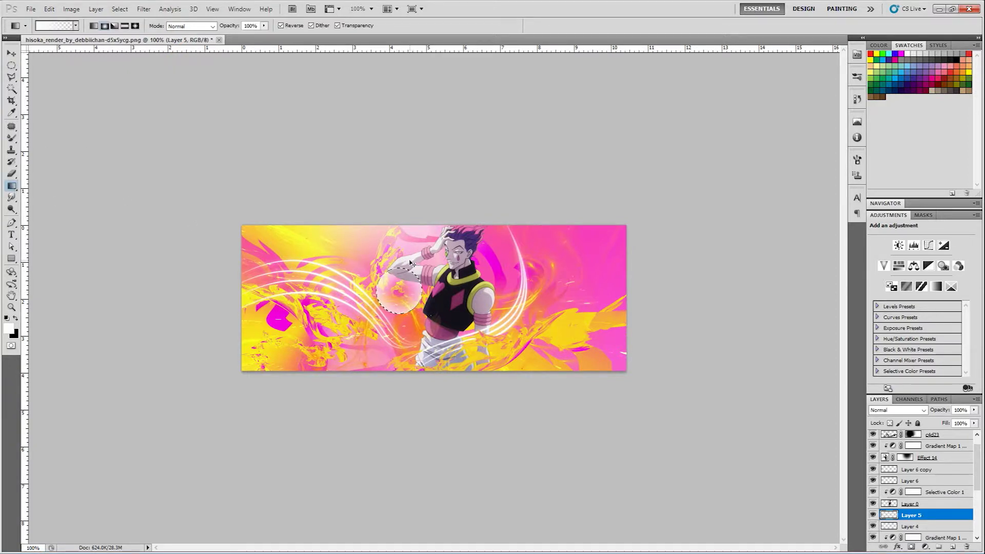
{"action": "left_click", "coordinate": [11, 53]}
{"action": "left_click_drag", "start_coordinate": [349, 253], "coordinate": [318, 277]}
{"action": "key", "text": "ctrl+alt+z"}
{"action": "key", "text": "ctrl+alt+z"}
{"action": "key", "text": "ctrl+alt+z"}
{"action": "key", "text": "ctrl+alt+z"}
- Add a new layer above Layer 5 copy and fill the circular selection with a stronger transparent-to-white radial gradient
{"action": "left_click", "coordinate": [952, 547]}
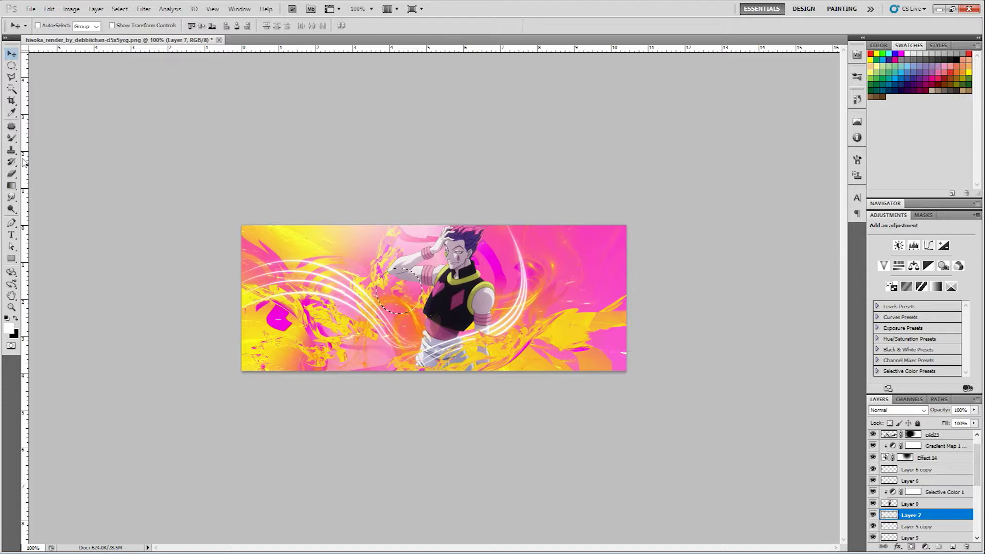
{"action": "left_click", "coordinate": [12, 186]}
{"action": "left_click", "coordinate": [54, 26]}
{"action": "left_click_drag", "start_coordinate": [687, 255], "coordinate": [736, 255]}
{"action": "left_click", "coordinate": [866, 101]}
{"action": "left_click_drag", "start_coordinate": [399, 291], "coordinate": [404, 266]}
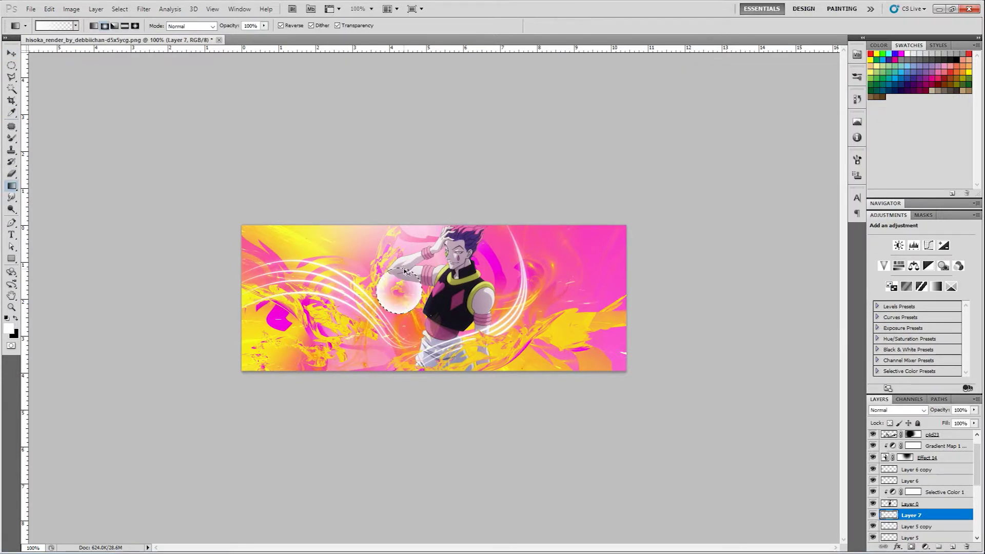
- Move the bubble beside the character's waist and place a scaled-down duplicate left of him
{"action": "left_click", "coordinate": [11, 53]}
{"action": "mouse_move", "coordinate": [423, 315]}
{"action": "left_mouse_down"}
{"action": "mouse_move", "coordinate": [428, 346]}
{"action": "mouse_move", "coordinate": [435, 340]}
{"action": "mouse_move", "coordinate": [417, 327]}
{"action": "left_mouse_up"}
{"action": "key", "text": "ctrl+j"}
{"action": "key", "text": "ctrl+t"}
{"action": "left_click", "coordinate": [189, 26]}
{"action": "left_click_drag", "start_coordinate": [149, 26], "coordinate": [125, 27]}
{"action": "key", "text": "Return"}
{"action": "left_click_drag", "start_coordinate": [396, 298], "coordinate": [380, 259]}
- Add another scaled-down duplicate of the bubble to the left of the character
{"action": "key", "text": "ctrl+j"}
{"action": "key", "text": "ctrl+t"}
{"action": "left_click_drag", "start_coordinate": [149, 26], "coordinate": [123, 27]}
{"action": "left_click", "coordinate": [12, 53]}
{"action": "key", "text": "Return"}
{"action": "left_click_drag", "start_coordinate": [354, 247], "coordinate": [368, 253]}
- Duplicate the large Layer 7 bubble, scale the copy down and place it near the banner's lower-left corner
{"action": "left_click", "coordinate": [897, 537]}
{"action": "key", "text": "ctrl+j"}
{"action": "left_click_drag", "start_coordinate": [455, 346], "coordinate": [352, 309]}
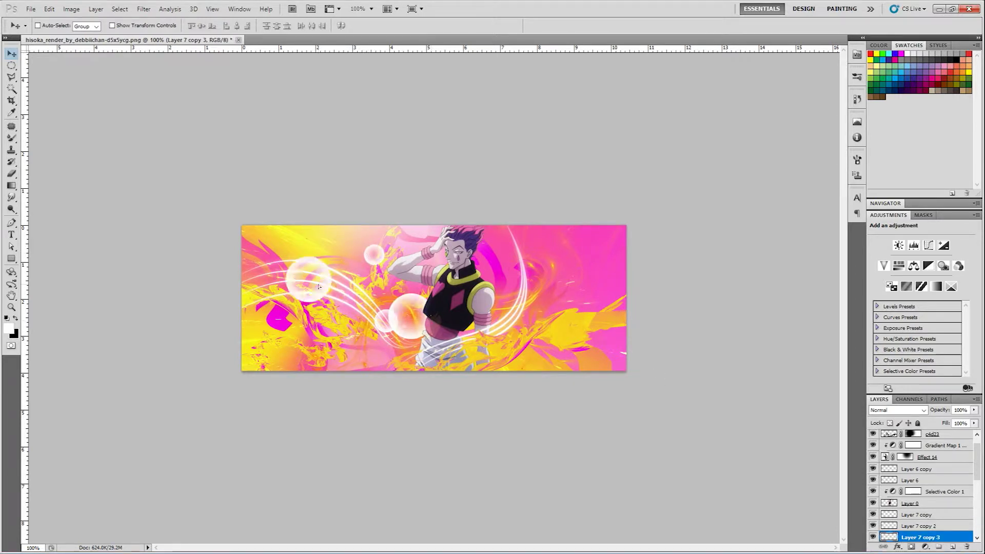
{"action": "key", "text": "ctrl+t"}
{"action": "left_click", "coordinate": [190, 26]}
{"action": "left_click_drag", "start_coordinate": [149, 26], "coordinate": [136, 29]}
{"action": "key", "text": "Return"}
{"action": "left_click_drag", "start_coordinate": [311, 281], "coordinate": [282, 336]}
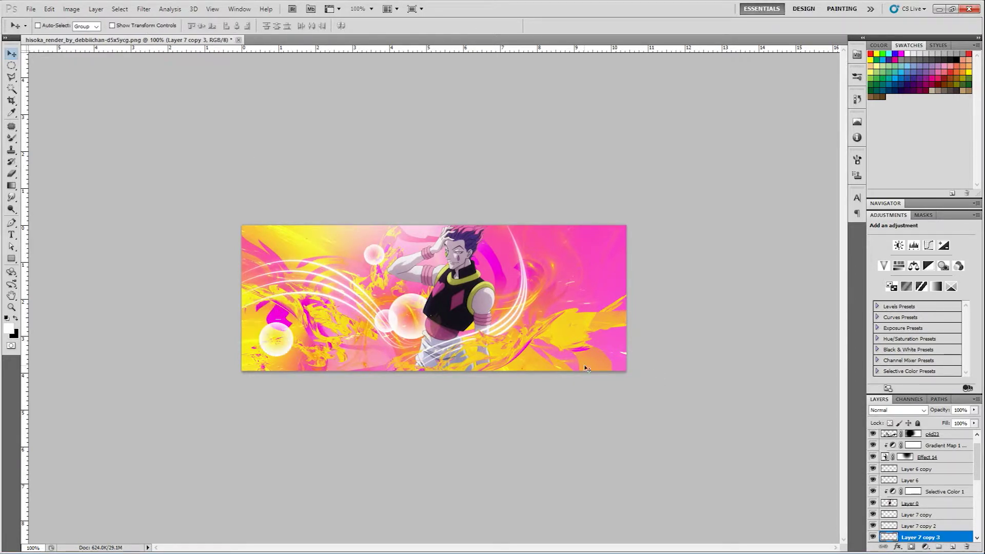
- Duplicate the large Layer 7 bubble again, scaling it down over the yellow shapes right of the character
{"action": "scroll", "coordinate": [895, 533], "scroll_direction": "down", "scroll_amount": 1}
{"action": "left_click", "coordinate": [894, 537]}
{"action": "key", "text": "ctrl+j"}
{"action": "left_click_drag", "start_coordinate": [428, 321], "coordinate": [586, 303]}
{"action": "key", "text": "ctrl+t"}
{"action": "left_click", "coordinate": [190, 26]}
{"action": "left_click_drag", "start_coordinate": [149, 26], "coordinate": [120, 29]}
- Duplicate the right-hand bubble, move the copy beside the character's shoulder and scale it down
{"action": "key", "text": "ctrl+j"}
{"action": "left_click", "coordinate": [465, 212]}
{"action": "left_click_drag", "start_coordinate": [570, 297], "coordinate": [509, 285]}
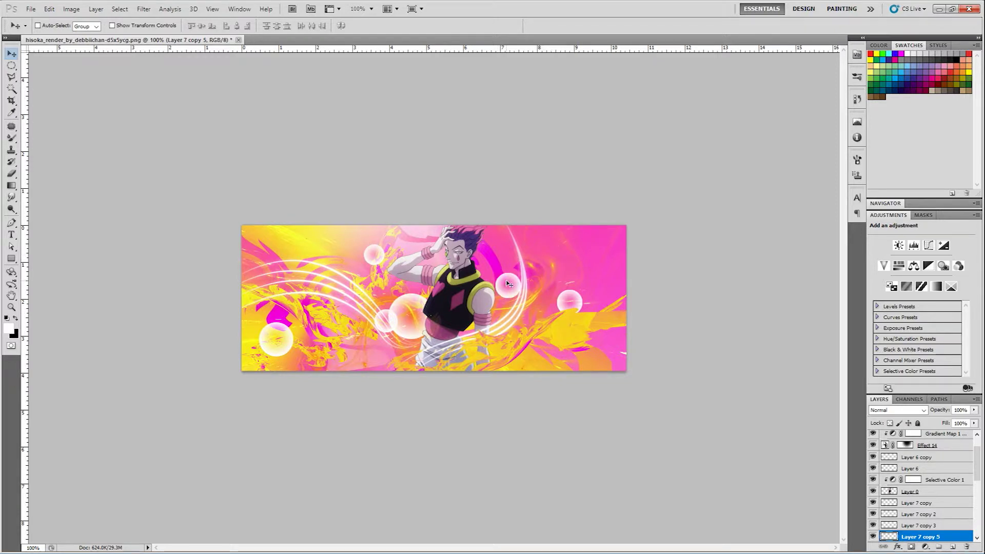
{"action": "key", "text": "ctrl+t"}
{"action": "left_click", "coordinate": [190, 26]}
{"action": "left_click_drag", "start_coordinate": [149, 27], "coordinate": [134, 28]}
{"action": "left_click", "coordinate": [12, 54]}
{"action": "left_click", "coordinate": [463, 213]}
- Duplicate the bubble beside the shoulder and place a smaller copy in the banner's upper-right pink area
{"action": "left_click_drag", "start_coordinate": [508, 288], "coordinate": [571, 249]}
{"action": "key", "text": "ctrl+j"}
{"action": "key", "text": "ctrl+t"}
{"action": "left_click_drag", "start_coordinate": [149, 26], "coordinate": [138, 28]}
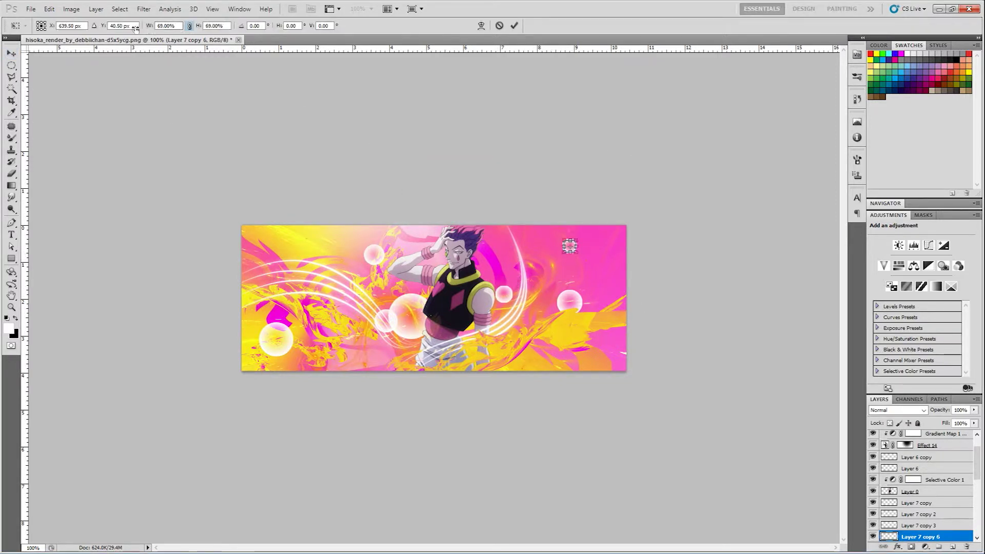
{"action": "key", "text": "Return"}
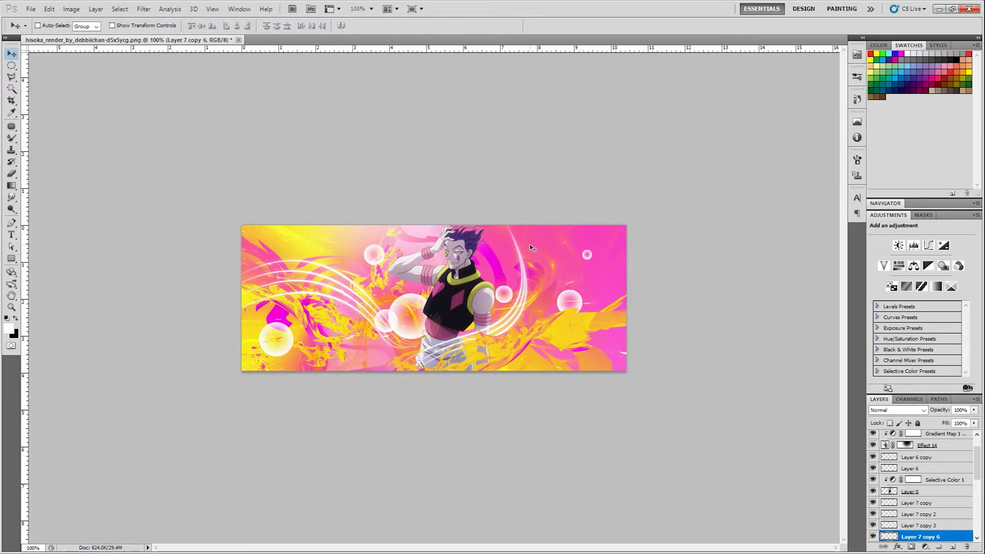
- Compare the banner with the gradient map above the upper c4d23 layer hidden and shown
{"action": "scroll", "coordinate": [893, 475], "scroll_direction": "up", "scroll_amount": 2}
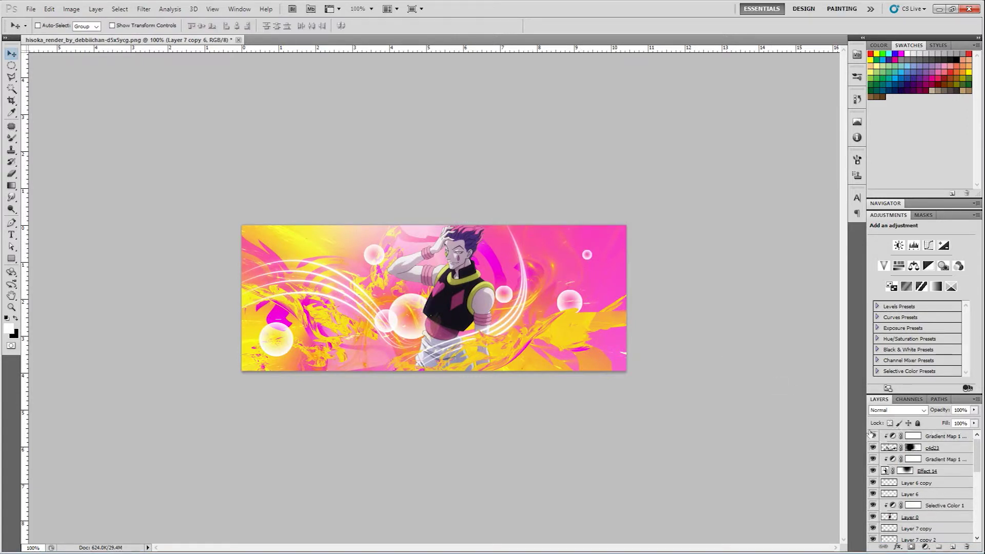
{"action": "left_click", "coordinate": [872, 436]}
{"action": "left_click", "coordinate": [871, 436]}
{"action": "left_click", "coordinate": [872, 436]}
{"action": "left_click", "coordinate": [872, 436]}
{"action": "left_click", "coordinate": [872, 436]}
{"action": "left_click", "coordinate": [872, 435]}
{"action": "left_click", "coordinate": [872, 435]}
{"action": "left_click", "coordinate": [872, 436]}
- Add a clipped Hue/Saturation adjustment with Hue -103 above the top c4d23 gradient map, and hide it
{"action": "left_click", "coordinate": [912, 447]}
{"action": "key", "text": "b"}
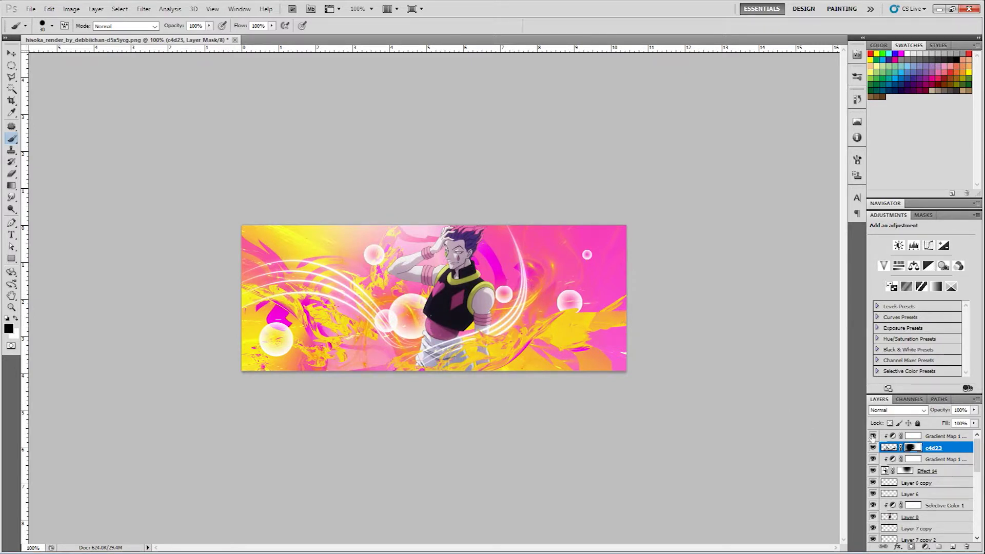
{"action": "left_click", "coordinate": [925, 547]}
{"action": "left_click", "coordinate": [912, 433]}
{"action": "left_click_drag", "start_coordinate": [922, 269], "coordinate": [889, 281]}
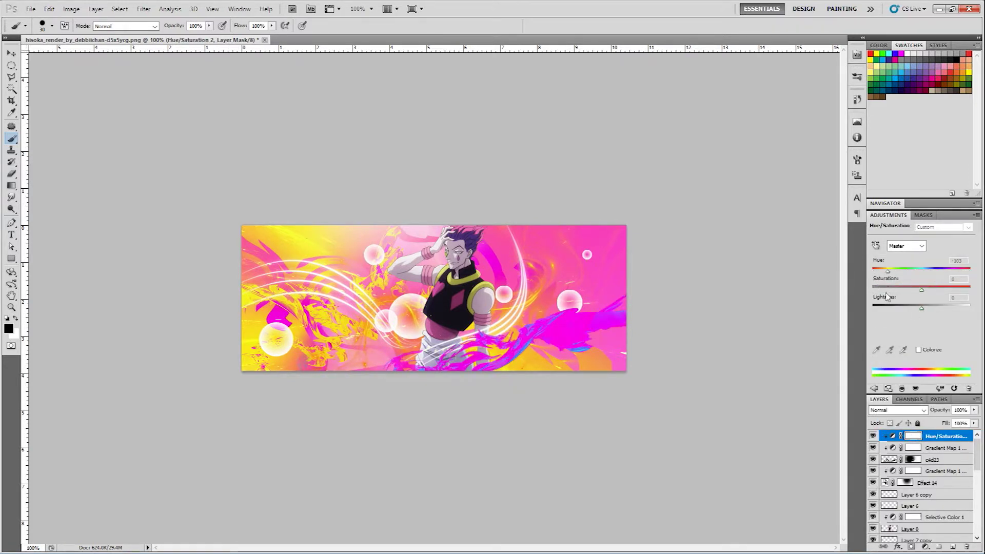
{"action": "left_click", "coordinate": [872, 436]}
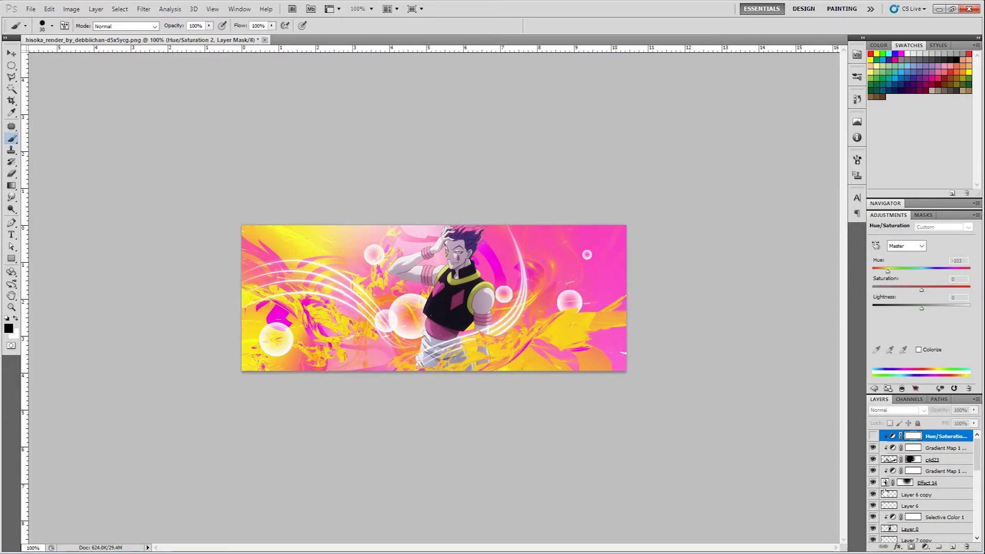
- Hide Layer 5 copy and Layer 6 copy, and compare the banner with the upper c4d23 render hidden and shown
{"action": "scroll", "coordinate": [885, 491], "scroll_direction": "down", "scroll_amount": 5}
{"action": "left_click", "coordinate": [873, 501]}
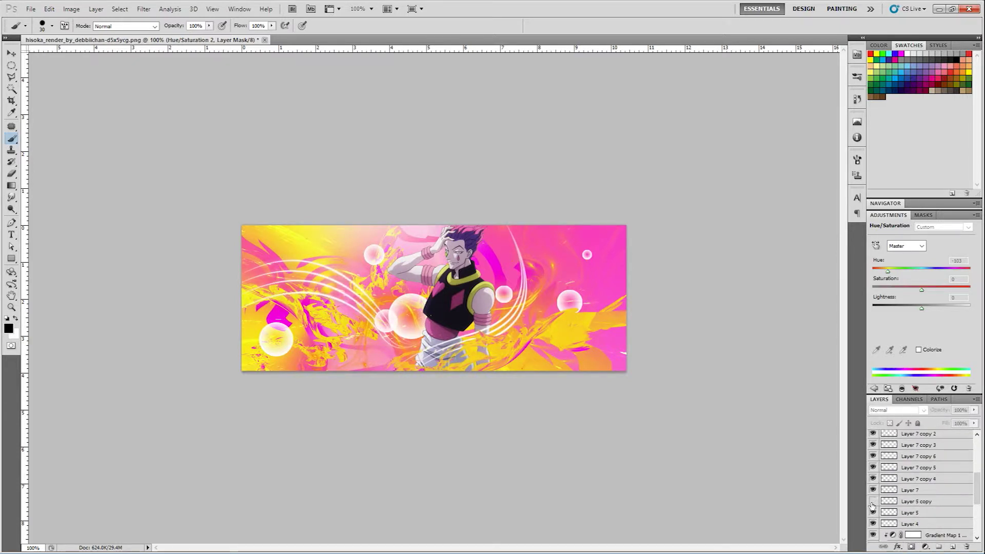
{"action": "scroll", "coordinate": [873, 475], "scroll_direction": "up", "scroll_amount": 5}
{"action": "left_click", "coordinate": [873, 460]}
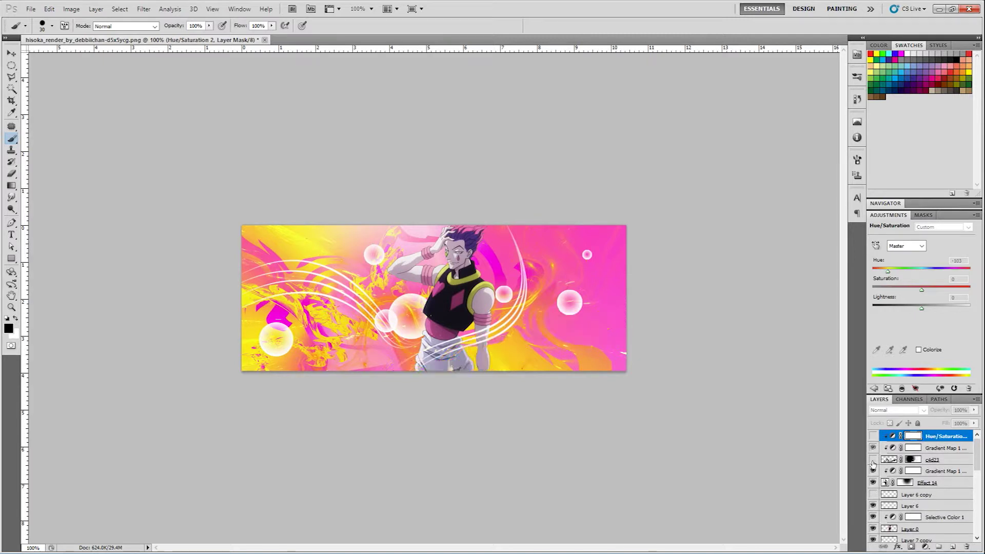
{"action": "scroll", "coordinate": [873, 463], "scroll_direction": "down", "scroll_amount": 1}
{"action": "scroll", "coordinate": [873, 464], "scroll_direction": "down", "scroll_amount": 6}
{"action": "left_click", "coordinate": [874, 512]}
{"action": "left_click", "coordinate": [874, 512]}
{"action": "scroll", "coordinate": [872, 511], "scroll_direction": "up", "scroll_amount": 8}
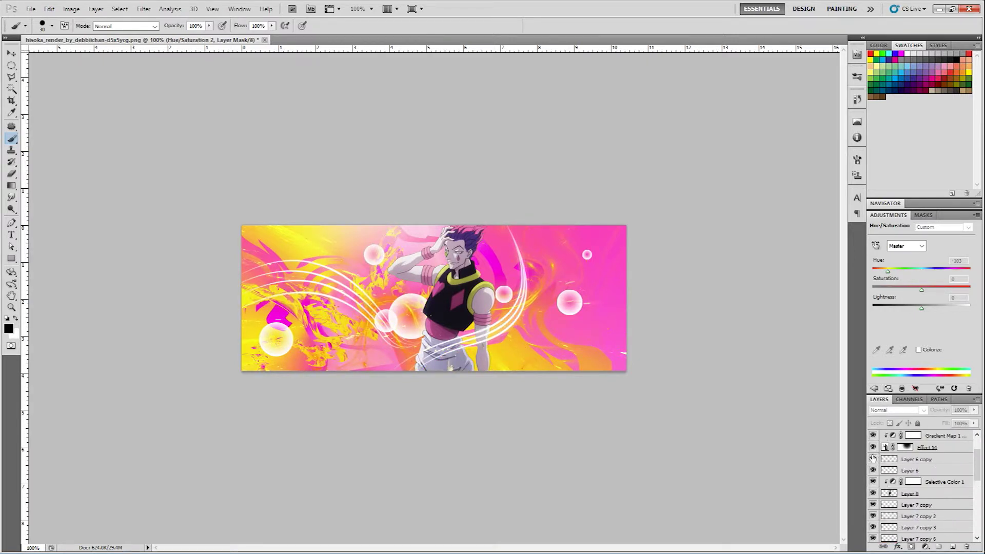
{"action": "left_click", "coordinate": [873, 460]}
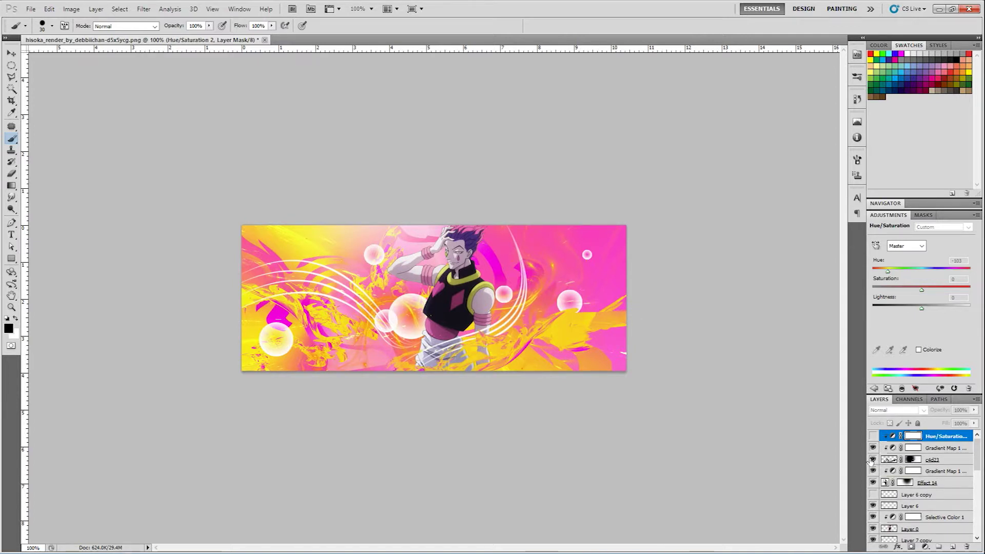
- Show Hue/Saturation 1, move it below the lower c4d23 layer and shift its hue to recolour only the background
{"action": "scroll", "coordinate": [872, 463], "scroll_direction": "down", "scroll_amount": 8}
{"action": "left_click", "coordinate": [873, 492]}
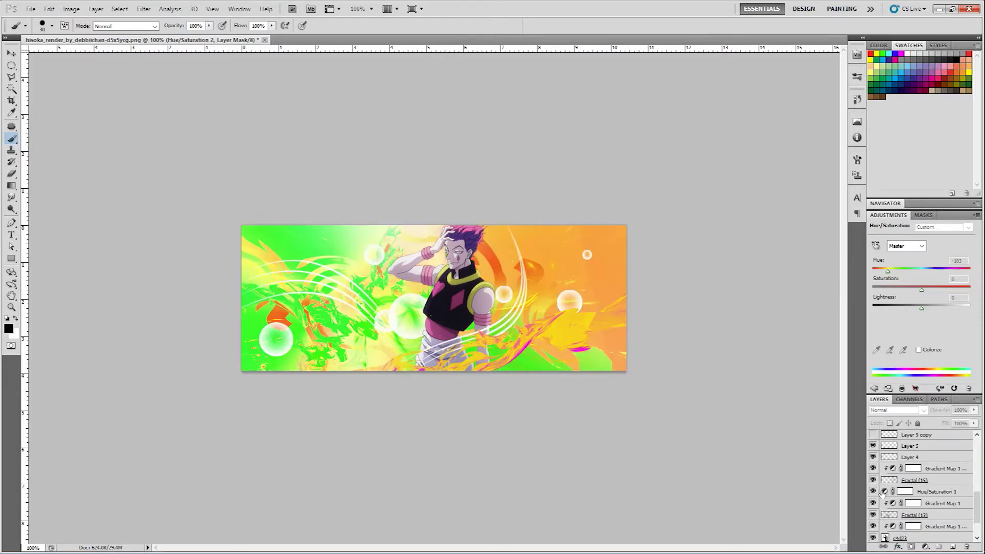
{"action": "left_click", "coordinate": [906, 492]}
{"action": "left_click_drag", "start_coordinate": [952, 276], "coordinate": [861, 299]}
{"action": "mouse_move", "coordinate": [889, 491]}
{"action": "left_mouse_down"}
{"action": "mouse_move", "coordinate": [889, 542]}
{"action": "mouse_move", "coordinate": [889, 497]}
{"action": "mouse_move", "coordinate": [889, 508]}
{"action": "left_mouse_up"}
{"action": "left_click_drag", "start_coordinate": [873, 270], "coordinate": [963, 288]}
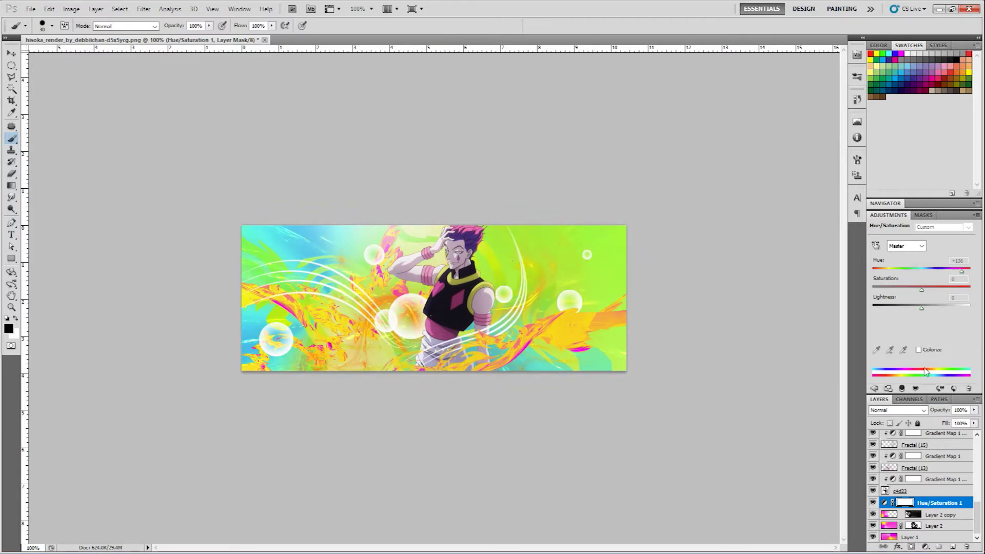
- Hide Hue/Saturation 1 and add a Gradient Map adjustment above Layer 2 copy
{"action": "left_click", "coordinate": [873, 503]}
{"action": "left_click", "coordinate": [926, 547]}
{"action": "left_click", "coordinate": [908, 528]}
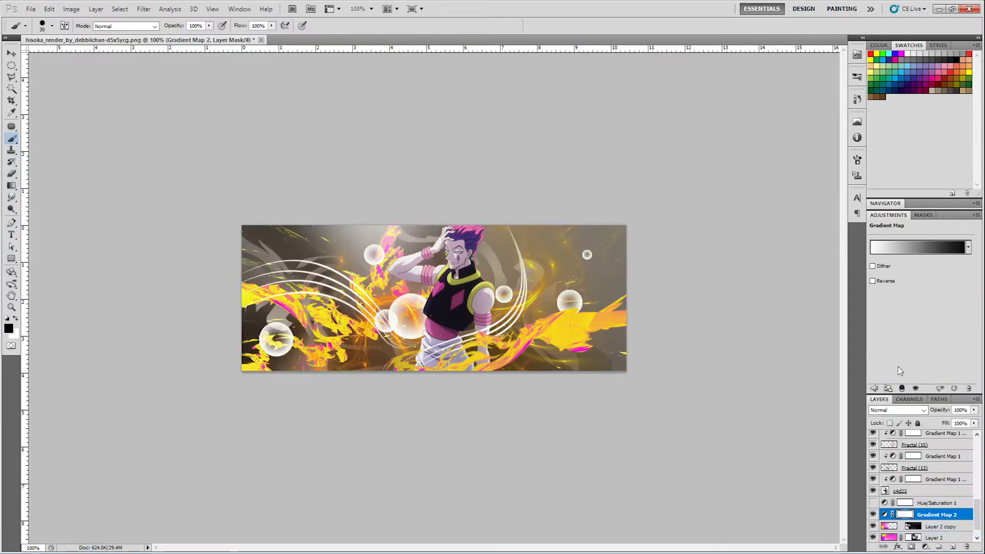
- Try the Violet, Orange, Orange, Yellow, Orange, Chrome and Transparent Rainbow gradient presets on Gradient Map 2
{"action": "left_click", "coordinate": [887, 250]}
{"action": "left_click", "coordinate": [742, 113]}
{"action": "left_click", "coordinate": [758, 114]}
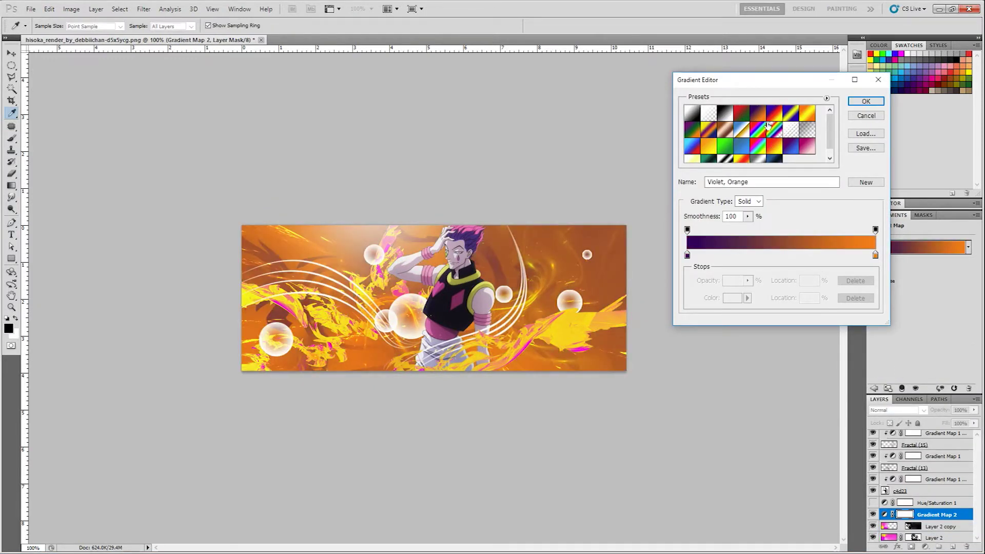
{"action": "left_click", "coordinate": [775, 113]}
{"action": "left_click", "coordinate": [801, 116]}
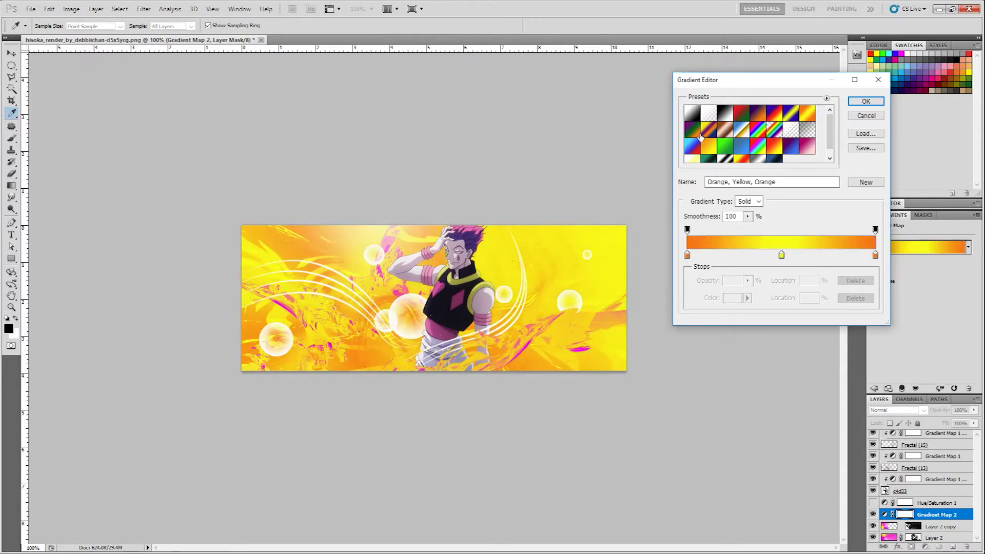
{"action": "left_click", "coordinate": [702, 134]}
{"action": "left_click", "coordinate": [742, 132]}
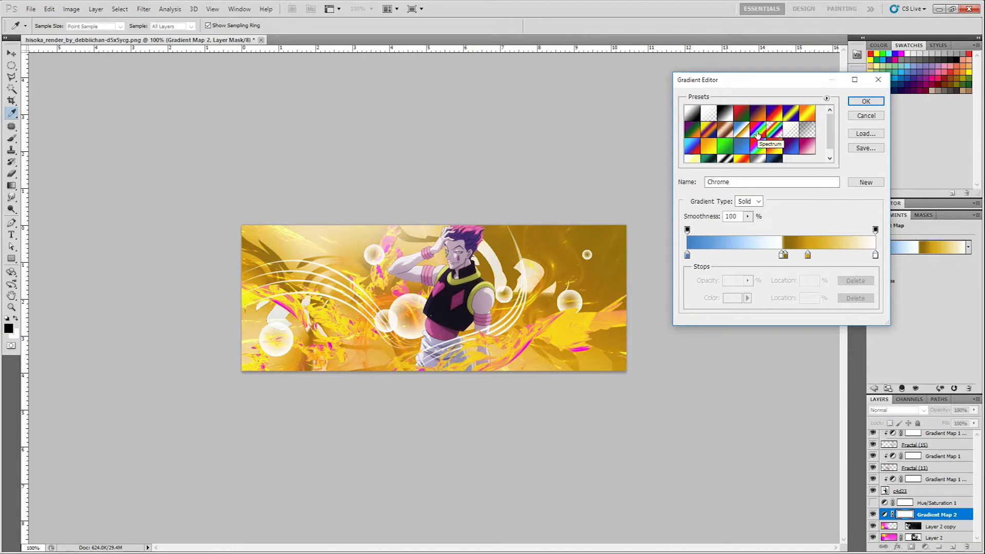
{"action": "left_click", "coordinate": [770, 134]}
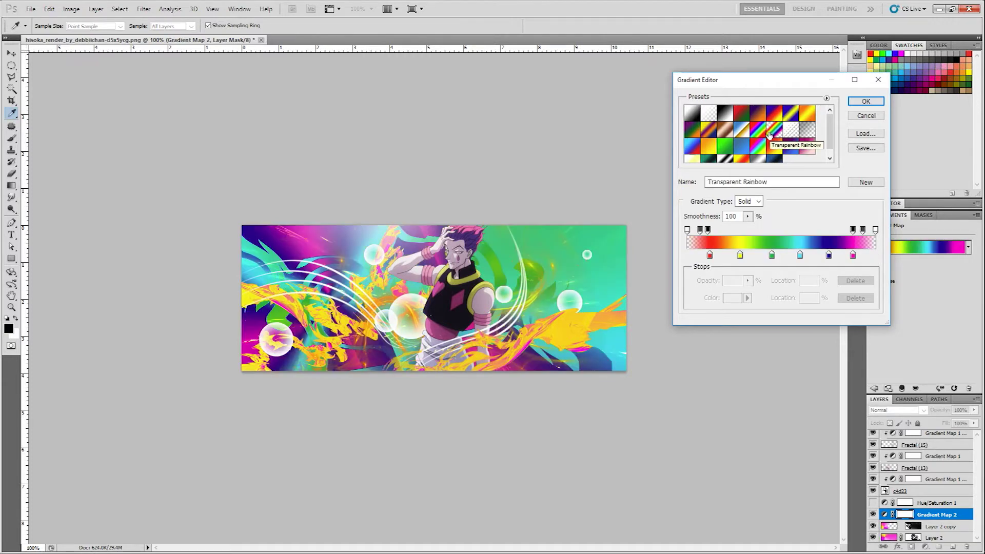
- Try the custom presets in the lower rows on Gradient Map 2, ending with the dark blue and black gradient
{"action": "left_click", "coordinate": [699, 148]}
{"action": "left_click", "coordinate": [710, 152]}
{"action": "left_click", "coordinate": [741, 151]}
{"action": "left_click", "coordinate": [757, 146]}
{"action": "left_click", "coordinate": [798, 150]}
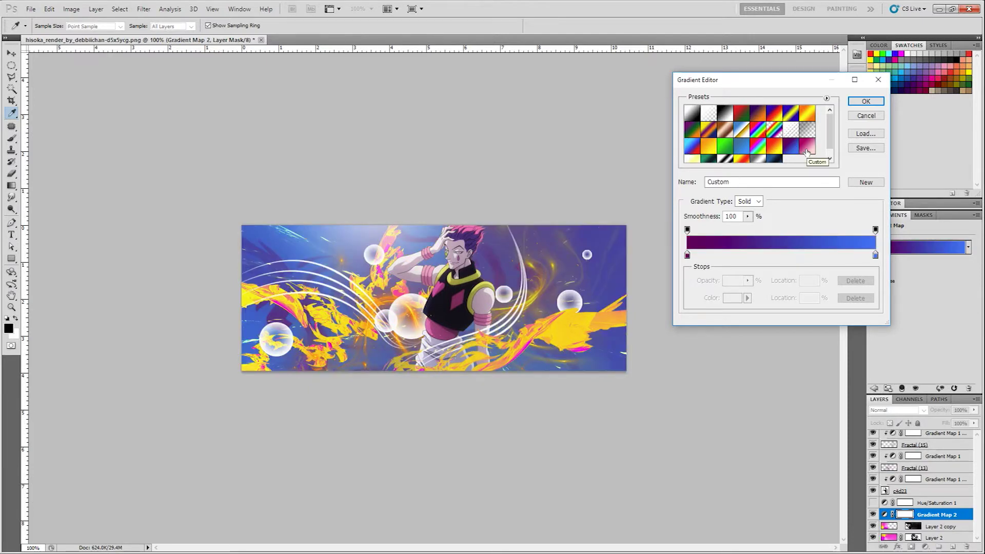
{"action": "left_click", "coordinate": [807, 150]}
{"action": "left_click", "coordinate": [696, 160]}
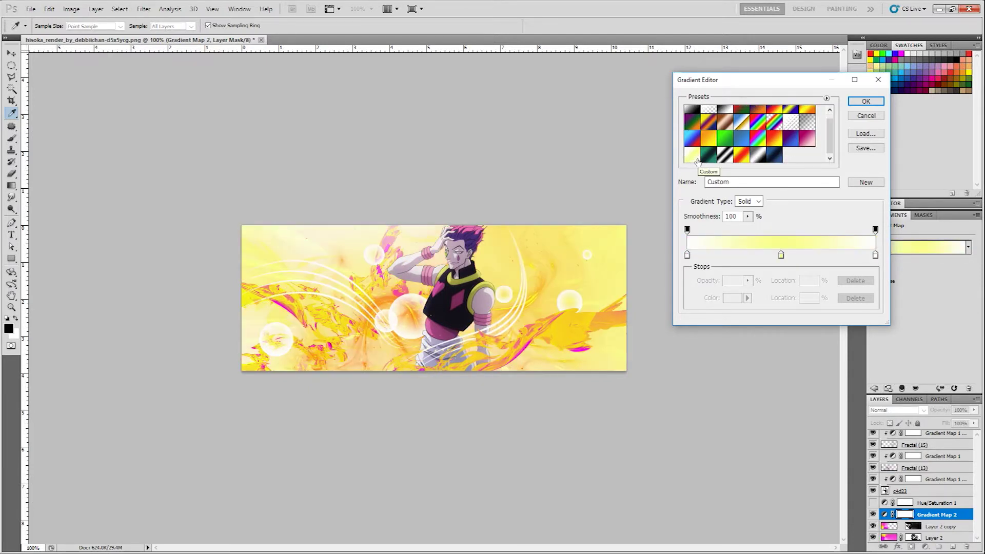
{"action": "left_click", "coordinate": [708, 155]}
{"action": "left_click", "coordinate": [725, 154]}
{"action": "left_click", "coordinate": [742, 154]}
{"action": "left_click", "coordinate": [757, 155]}
{"action": "left_click", "coordinate": [775, 155]}
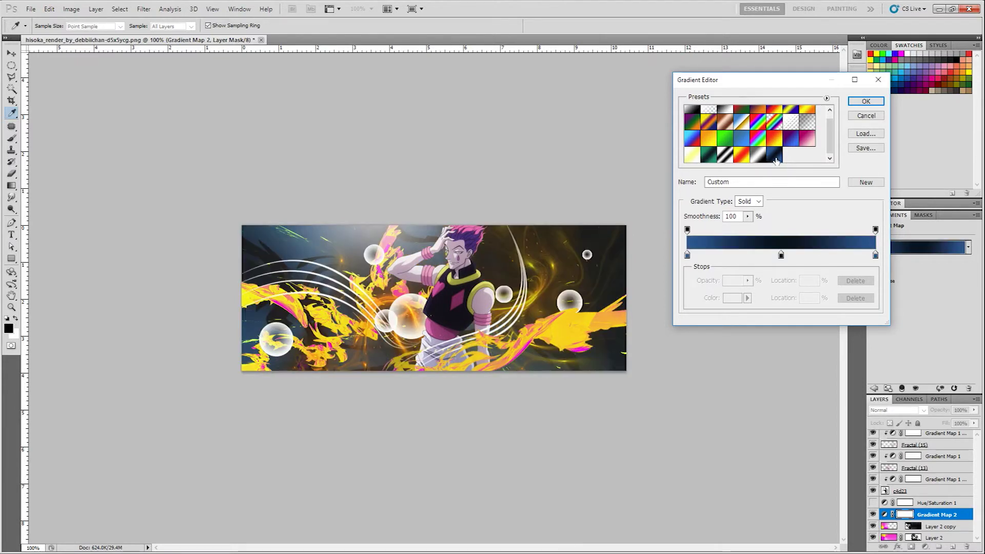
- Try the Chrome preset on Gradient Map 2 with its middle white stop moved to 30%
{"action": "left_click", "coordinate": [774, 126]}
{"action": "left_click", "coordinate": [742, 129]}
{"action": "left_click_drag", "start_coordinate": [783, 258], "coordinate": [744, 257]}
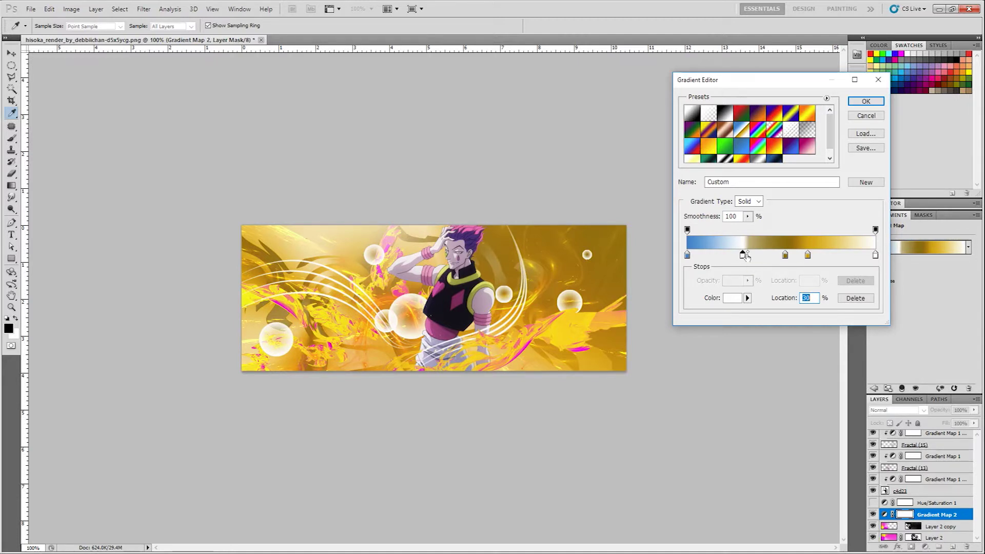
- Apply the Transparent Rainbow preset to Gradient Map 2 and set the layer's blend mode to Screen
{"action": "left_click", "coordinate": [760, 147]}
{"action": "left_click", "coordinate": [774, 134]}
{"action": "left_click", "coordinate": [866, 101]}
{"action": "left_click", "coordinate": [898, 410]}
{"action": "left_click", "coordinate": [878, 167]}
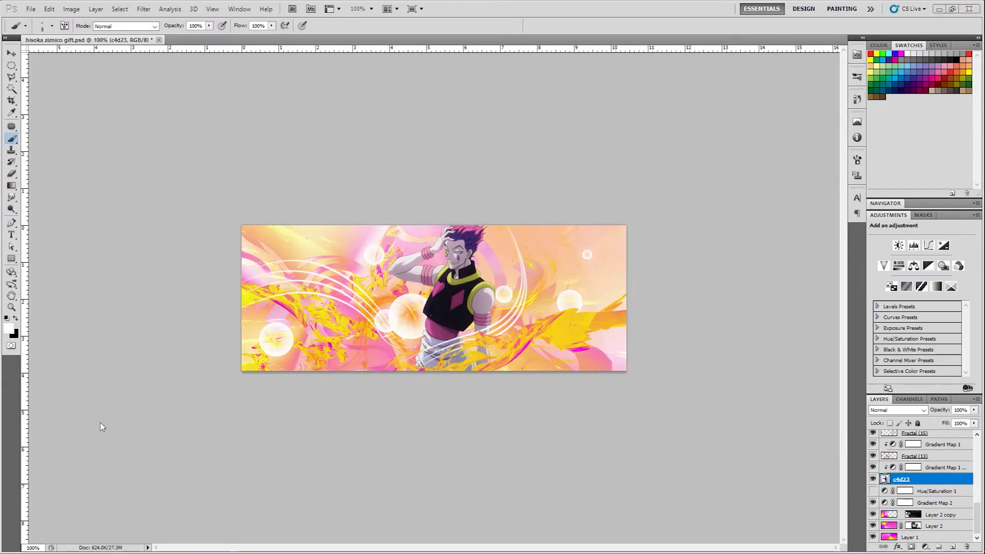
{"action": "left_click", "coordinate": [929, 503]}
{"action": "left_click", "coordinate": [898, 410]}
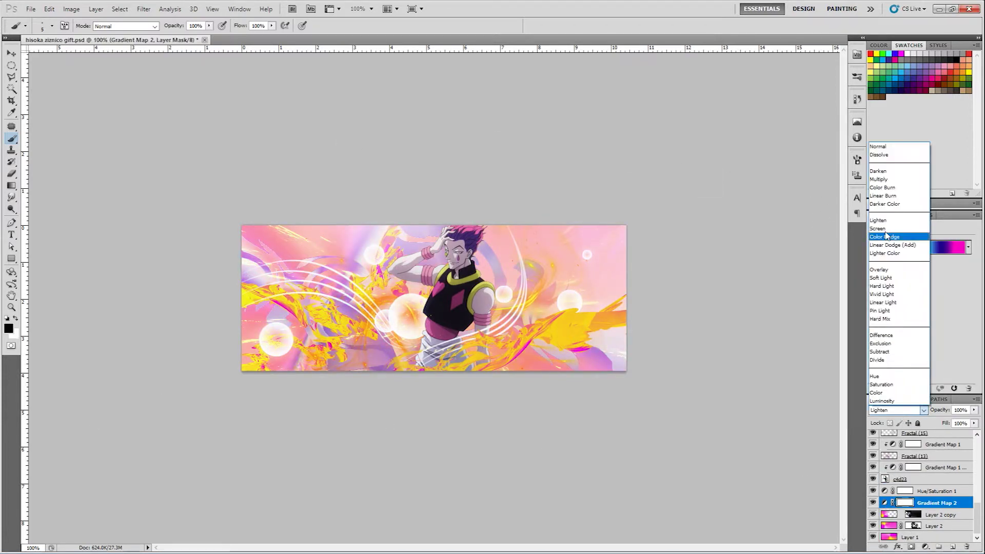
{"action": "left_click", "coordinate": [893, 229]}
- Hide Layer 2 copy and Layer 2 beneath Gradient Map 2
{"action": "left_click", "coordinate": [873, 515]}
{"action": "left_click", "coordinate": [874, 526]}
{"action": "left_click", "coordinate": [873, 526]}
{"action": "left_click", "coordinate": [874, 526]}
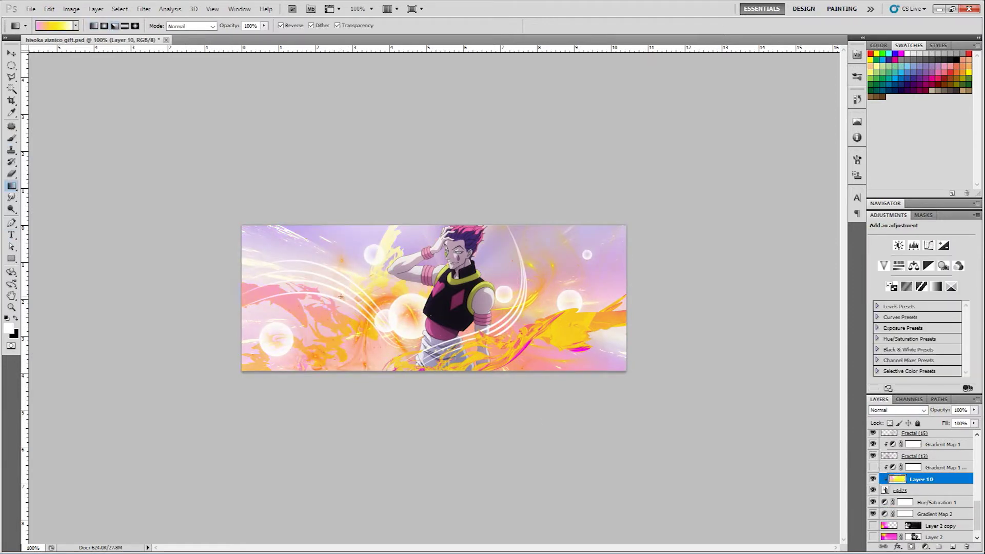
- Recolour the lower and upper c4d23 renders with pink-to-yellow gradients on the clipped Layer 10 and Layer 11
{"action": "key", "text": "ctrl+z"}
{"action": "left_click_drag", "start_coordinate": [390, 310], "coordinate": [340, 277]}
{"action": "key", "text": "ctrl+z"}
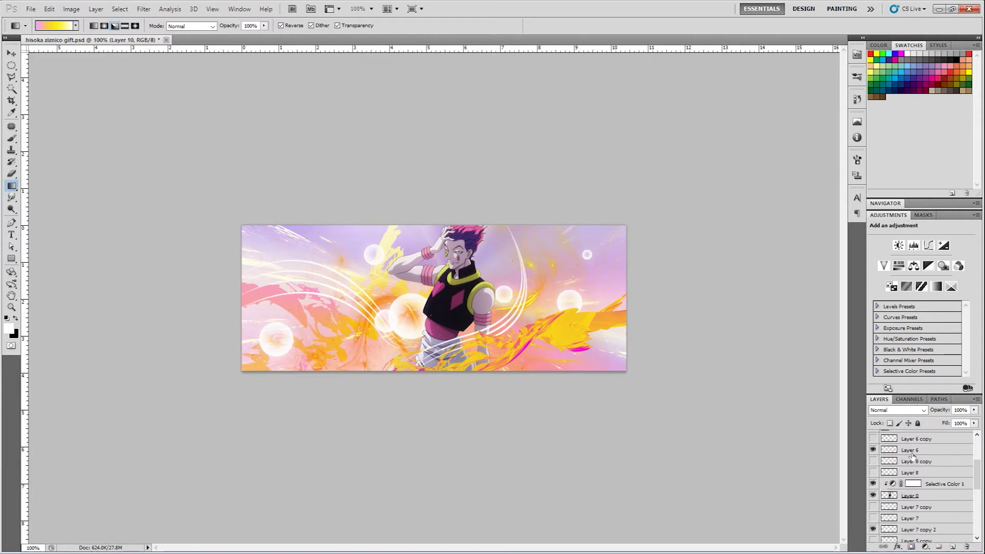
{"action": "mouse_move", "coordinate": [550, 354]}
{"action": "left_mouse_down"}
{"action": "mouse_move", "coordinate": [539, 371]}
{"action": "mouse_move", "coordinate": [564, 338]}
{"action": "mouse_move", "coordinate": [532, 359]}
{"action": "mouse_move", "coordinate": [541, 366]}
{"action": "left_mouse_up"}
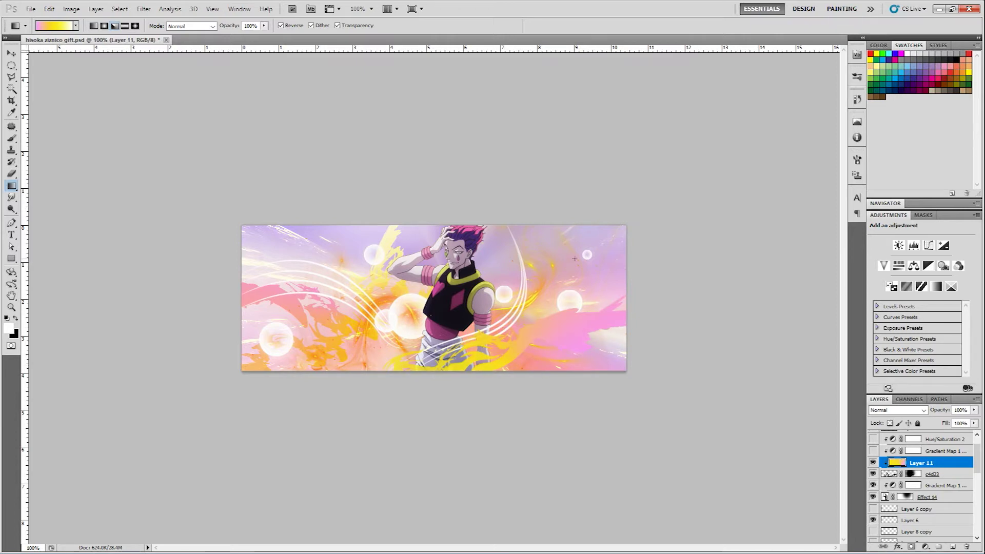
- Try to distort the bubbles on Layer 7 copy 2 with the Liquify filter, and undo it
{"action": "scroll", "coordinate": [925, 508], "scroll_direction": "down", "scroll_amount": 3}
{"action": "left_click", "coordinate": [924, 495]}
{"action": "left_click", "coordinate": [143, 9]}
{"action": "left_click", "coordinate": [160, 68]}
{"action": "mouse_move", "coordinate": [268, 226]}
{"action": "left_mouse_down"}
{"action": "mouse_move", "coordinate": [312, 234]}
{"action": "mouse_move", "coordinate": [321, 258]}
{"action": "mouse_move", "coordinate": [186, 245]}
{"action": "mouse_move", "coordinate": [370, 230]}
{"action": "mouse_move", "coordinate": [418, 240]}
{"action": "mouse_move", "coordinate": [455, 215]}
{"action": "mouse_move", "coordinate": [451, 253]}
{"action": "left_mouse_up"}
{"action": "left_click", "coordinate": [703, 29]}
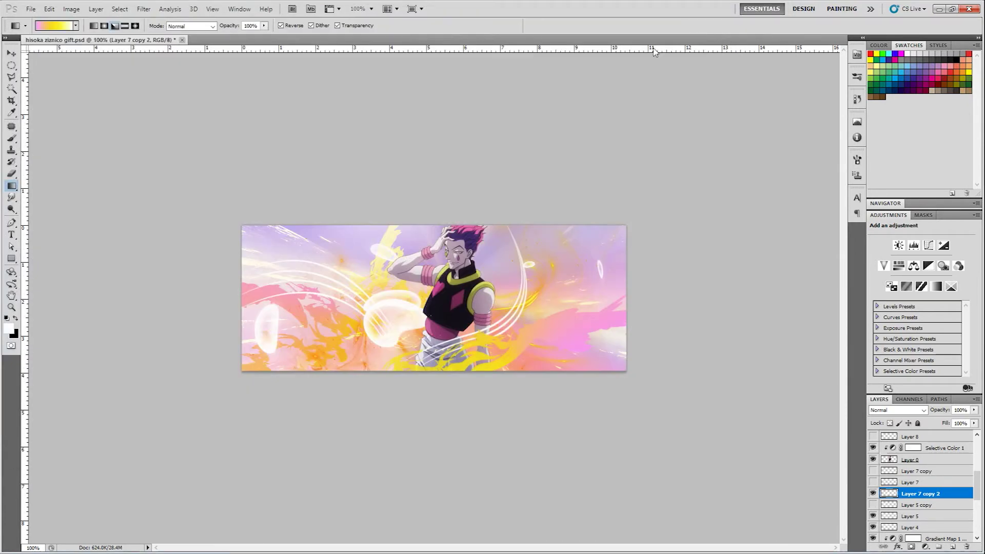
{"action": "key", "text": "ctrl+z"}
- Twirl the bubbles on Layer 7 copy 2 into curved shapes with the Liquify filter at brush size 256
{"action": "left_click", "coordinate": [144, 9]}
{"action": "left_click", "coordinate": [158, 68]}
{"action": "mouse_move", "coordinate": [293, 236]}
{"action": "left_mouse_down"}
{"action": "mouse_move", "coordinate": [246, 240]}
{"action": "mouse_move", "coordinate": [249, 231]}
{"action": "mouse_move", "coordinate": [446, 221]}
{"action": "left_mouse_up"}
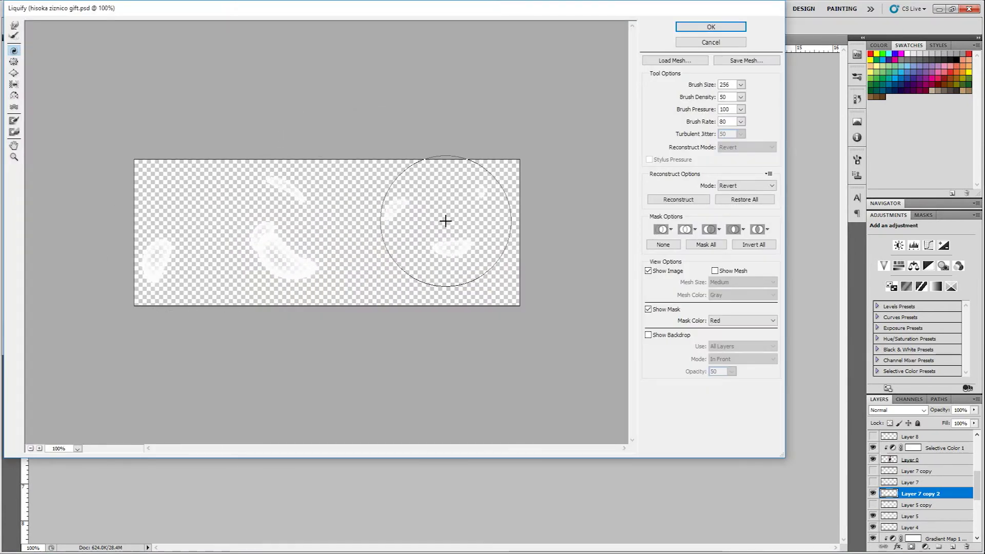
{"action": "left_click", "coordinate": [678, 29]}
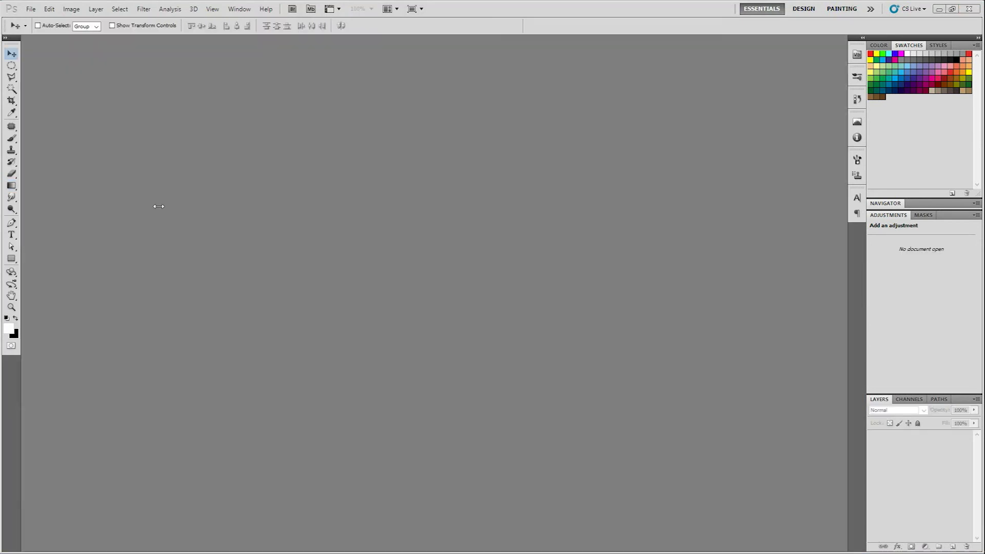
- Reopen the Hisoka banner PSD and set the foreground colour to magenta
{"action": "left_click", "coordinate": [31, 8]}
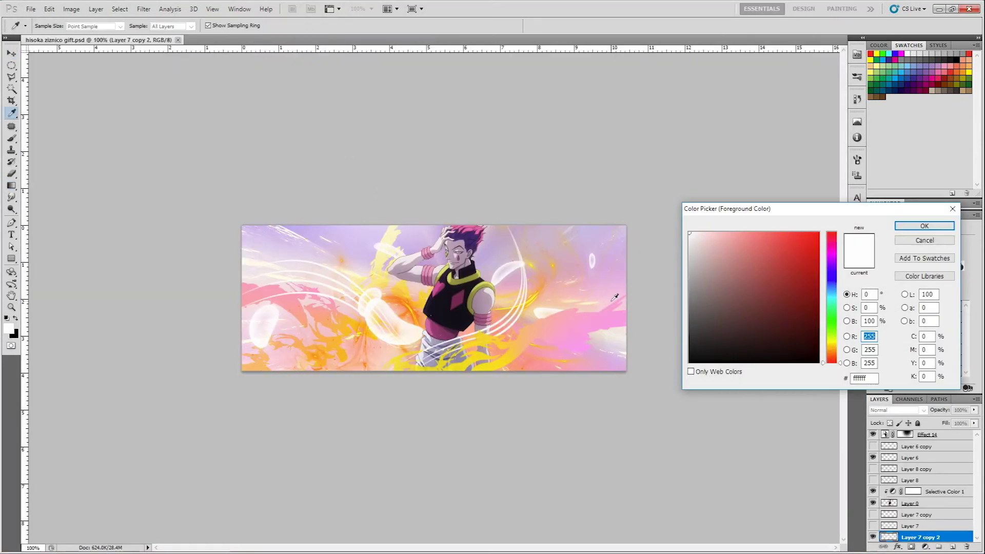
{"action": "left_click", "coordinate": [831, 253]}
{"action": "left_click", "coordinate": [819, 233]}
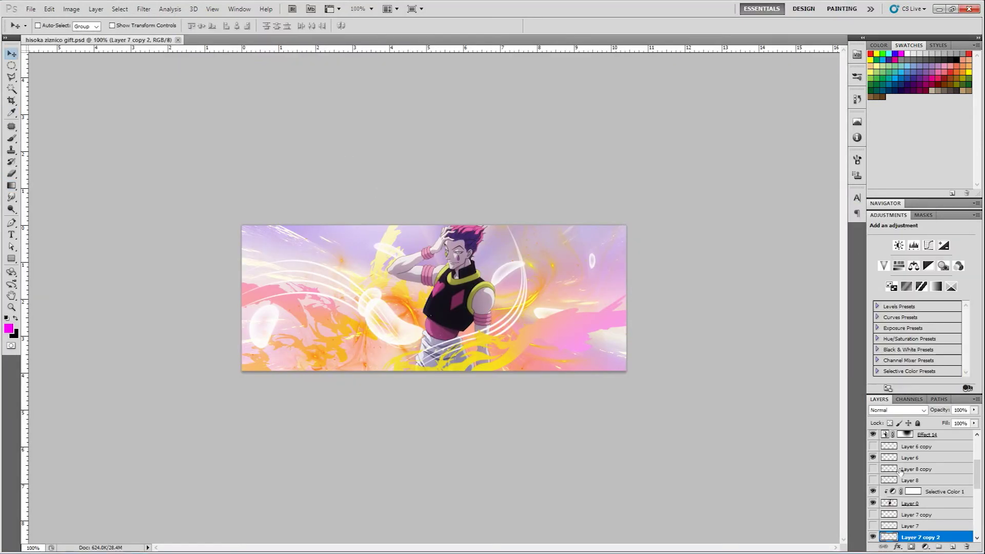
- Hide the distorted bubbles on Layer 7 copy 2 and show Layer 7 and Layer 7 copy
{"action": "left_click", "coordinate": [872, 537]}
{"action": "left_click", "coordinate": [873, 526]}
{"action": "left_click", "coordinate": [873, 514]}
- Change the first colour stop of the gradient map clipped to Fractal (13) to the magenta foreground colour
{"action": "scroll", "coordinate": [919, 487], "scroll_direction": "down", "scroll_amount": 2}
{"action": "scroll", "coordinate": [883, 513], "scroll_direction": "down", "scroll_amount": 3}
{"action": "left_click", "coordinate": [913, 499]}
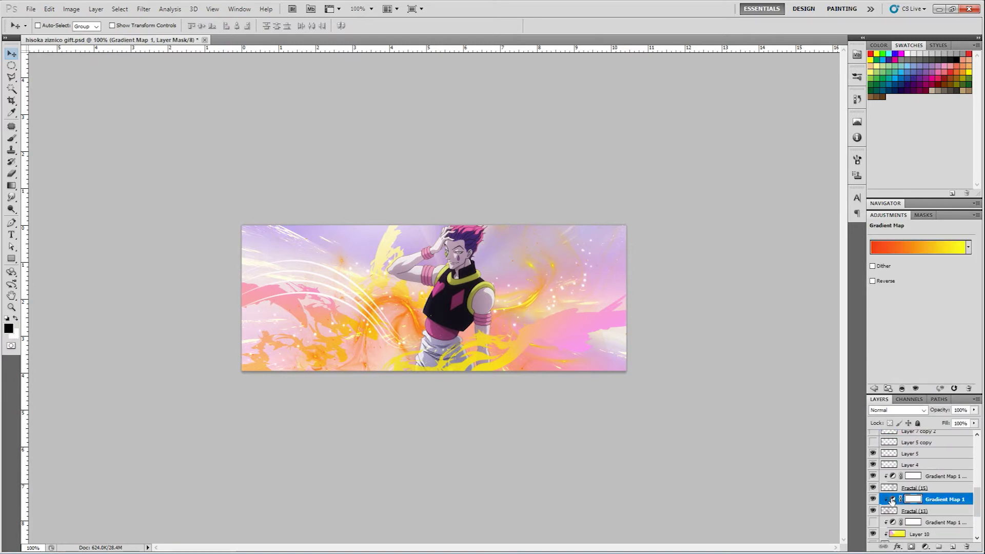
{"action": "left_click", "coordinate": [896, 249]}
{"action": "left_click", "coordinate": [688, 255]}
{"action": "left_click", "coordinate": [748, 298]}
{"action": "left_click", "coordinate": [772, 310]}
{"action": "left_click", "coordinate": [866, 102]}
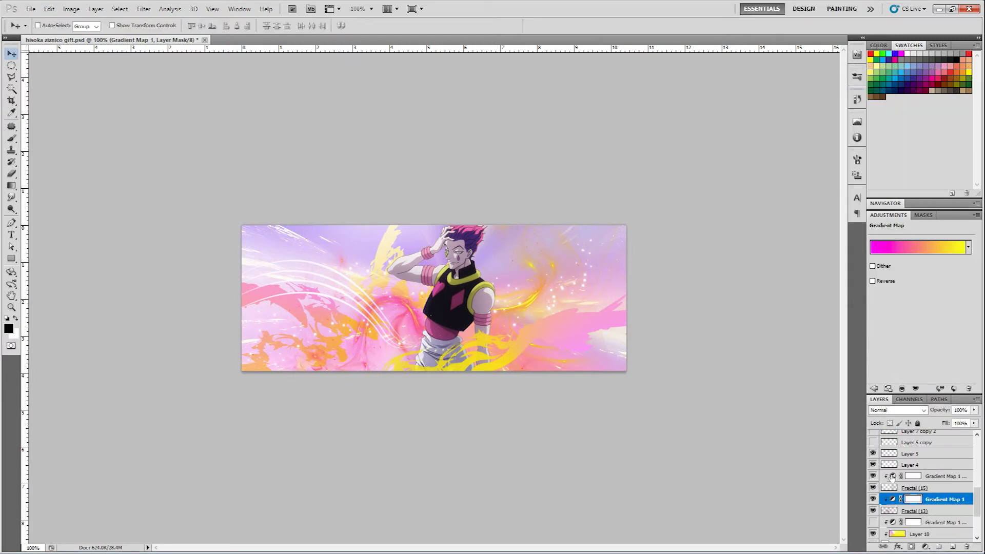
- Make the first stop of the gradient map clipped to Fractal (15) magenta and shift both colour stops towards the yellow end
{"action": "left_click", "coordinate": [936, 476]}
{"action": "left_click", "coordinate": [908, 249]}
{"action": "double_click", "coordinate": [688, 256]}
{"action": "left_click", "coordinate": [910, 241]}
{"action": "left_click", "coordinate": [748, 299]}
{"action": "left_click", "coordinate": [761, 307]}
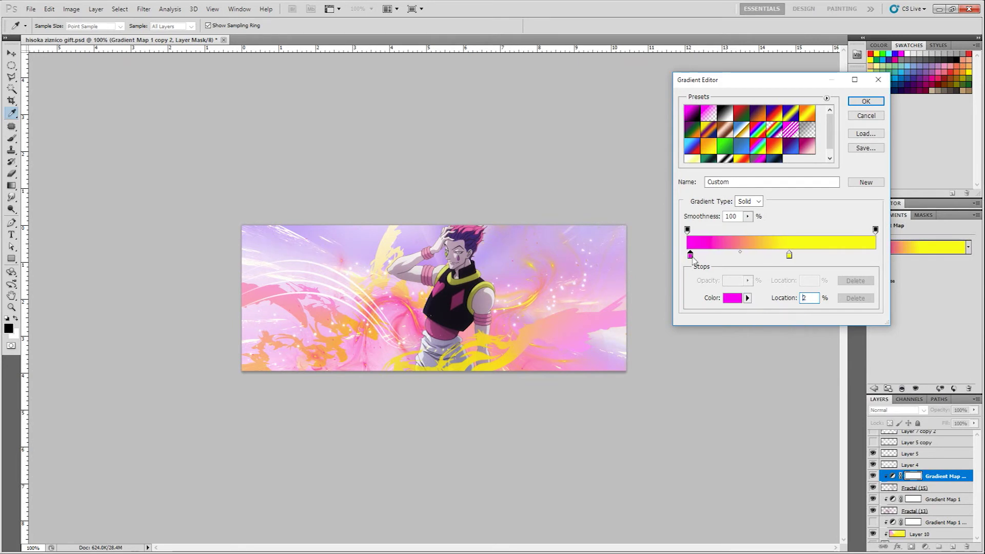
{"action": "left_click_drag", "start_coordinate": [687, 256], "coordinate": [718, 258]}
{"action": "left_click_drag", "start_coordinate": [791, 257], "coordinate": [800, 256]}
{"action": "left_click", "coordinate": [862, 100]}
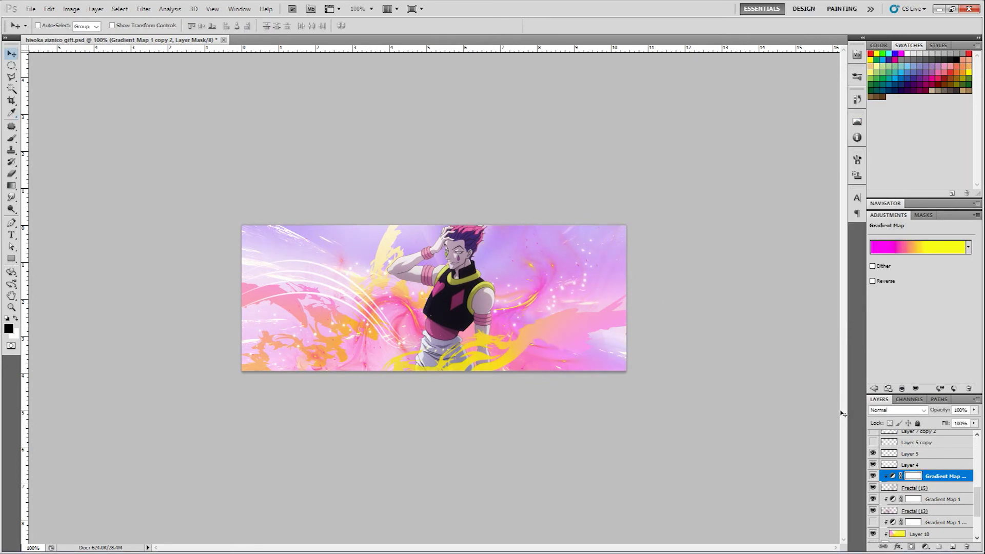
- Add a layer mask to Fractal (13) and fade the fractal's right side with a black brush at 30% opacity
{"action": "left_click", "coordinate": [929, 511]}
{"action": "left_click", "coordinate": [911, 547]}
{"action": "key", "text": "b"}
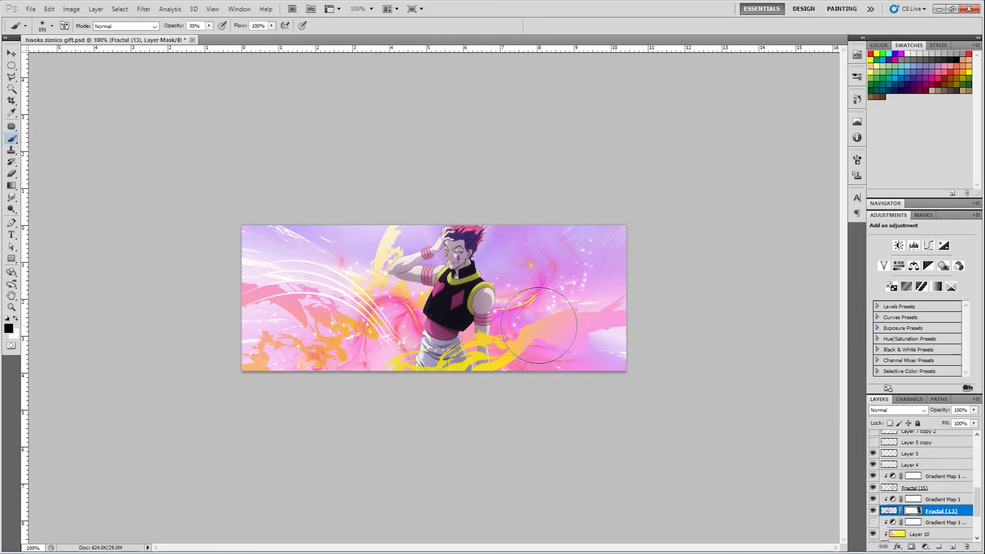
- Move the Layer 4 light glow to the right behind Hisoka, and hide the white pen-stroke lines on Layer 5
{"action": "scroll", "coordinate": [872, 524], "scroll_direction": "up", "scroll_amount": 3}
{"action": "left_click", "coordinate": [911, 535]}
{"action": "key", "text": "v"}
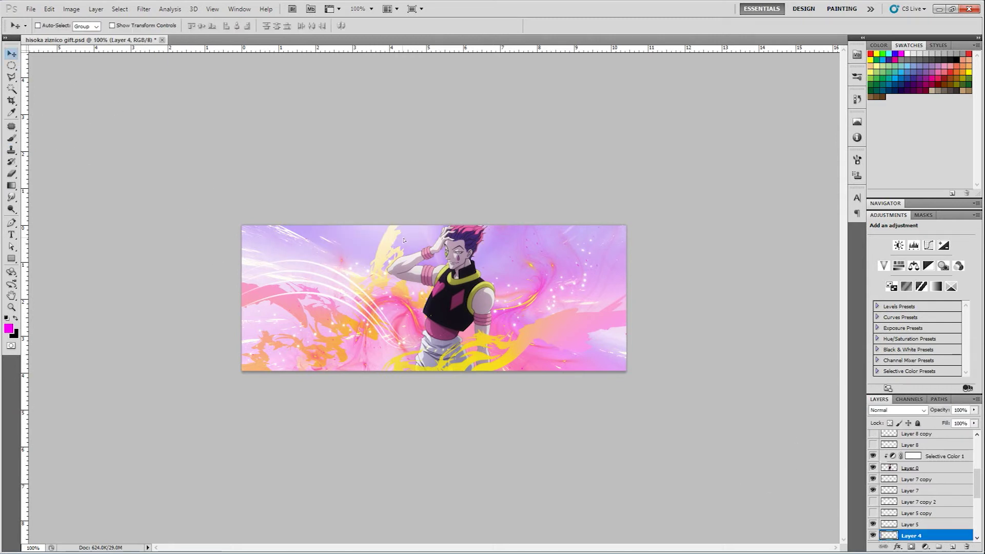
{"action": "left_click_drag", "start_coordinate": [456, 249], "coordinate": [495, 248]}
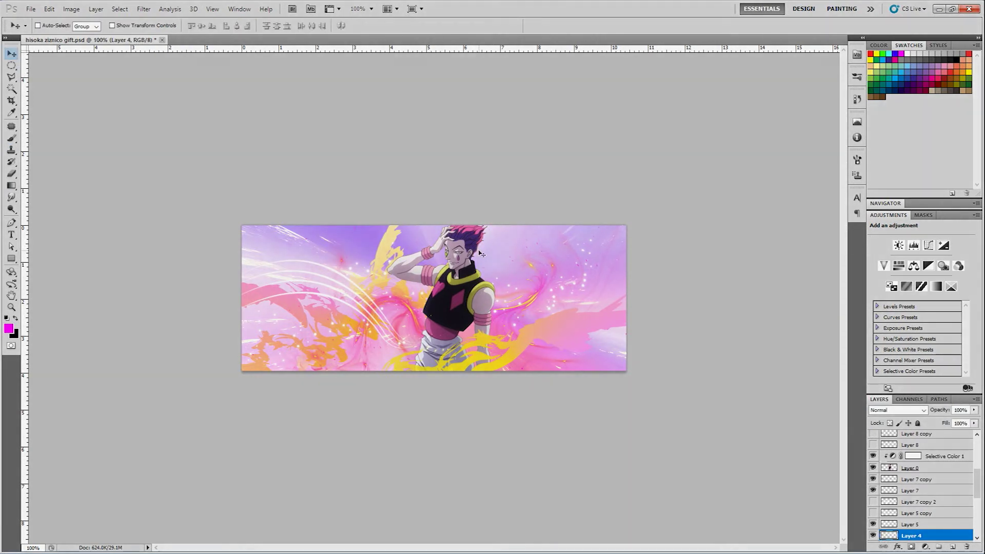
{"action": "left_click", "coordinate": [873, 524]}
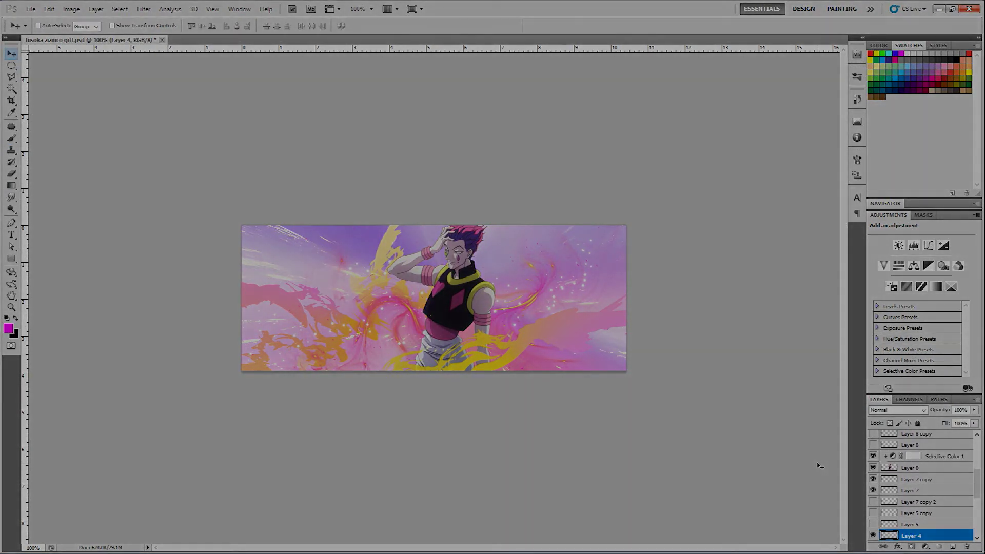